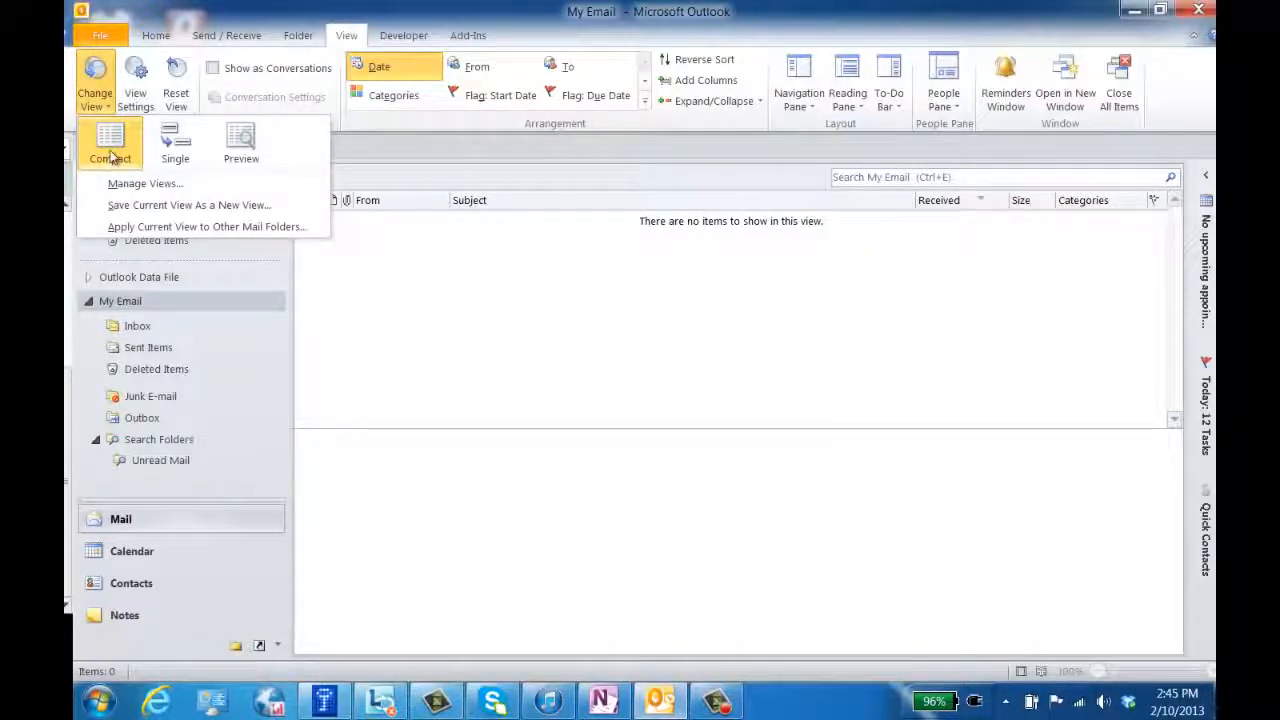
Step: Modify the Compact view's columns by adding Due Date and placing it directly before From
{"action": "left_click", "coordinate": [135, 184]}
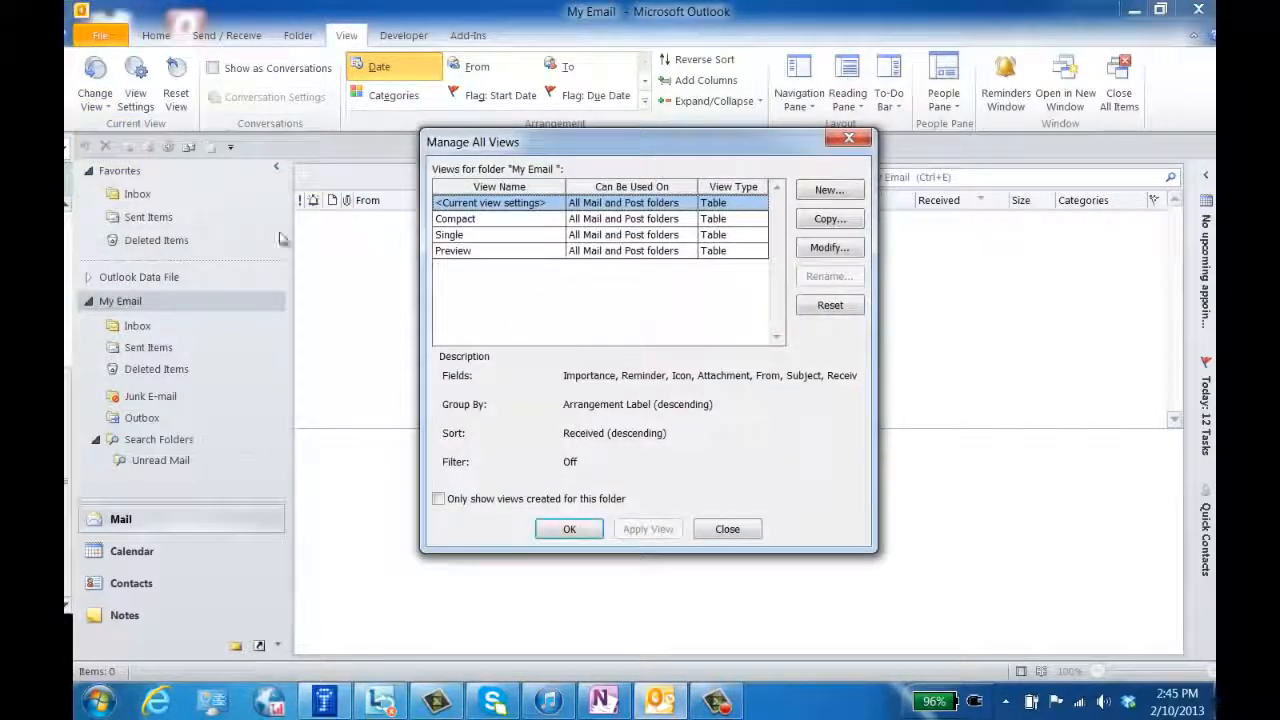
{"action": "left_click", "coordinate": [495, 222]}
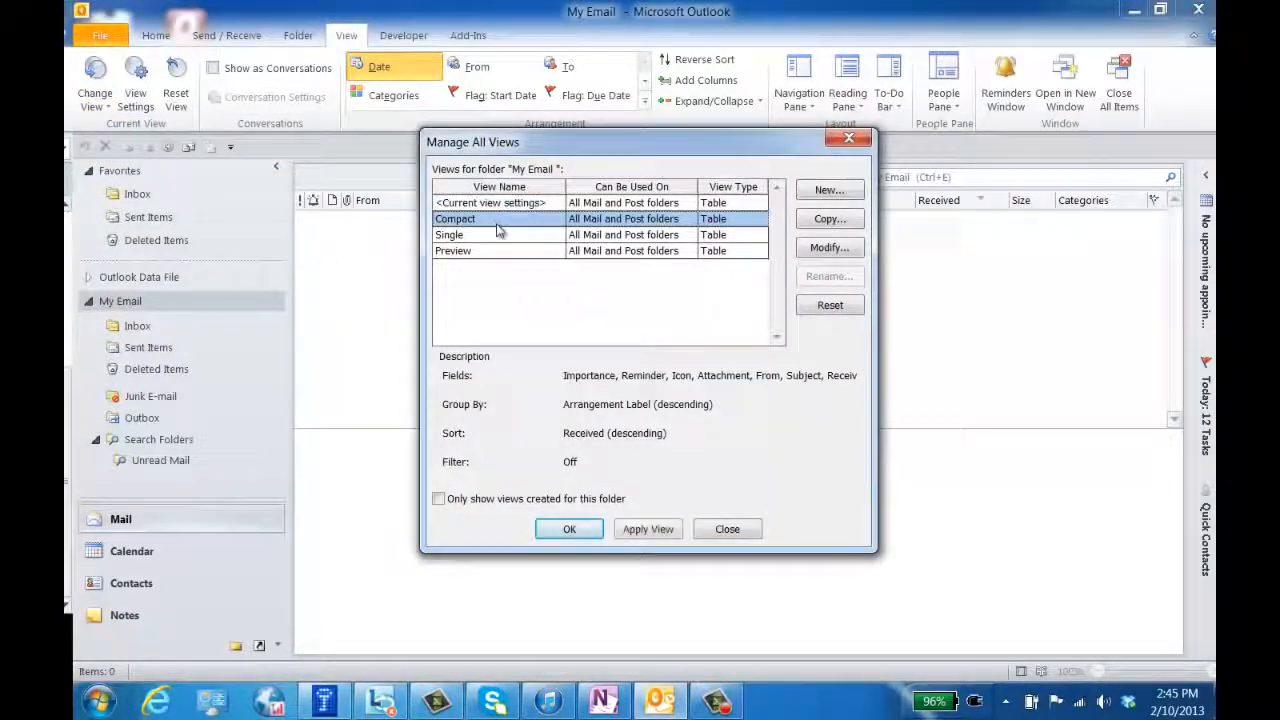
{"action": "left_click", "coordinate": [835, 249]}
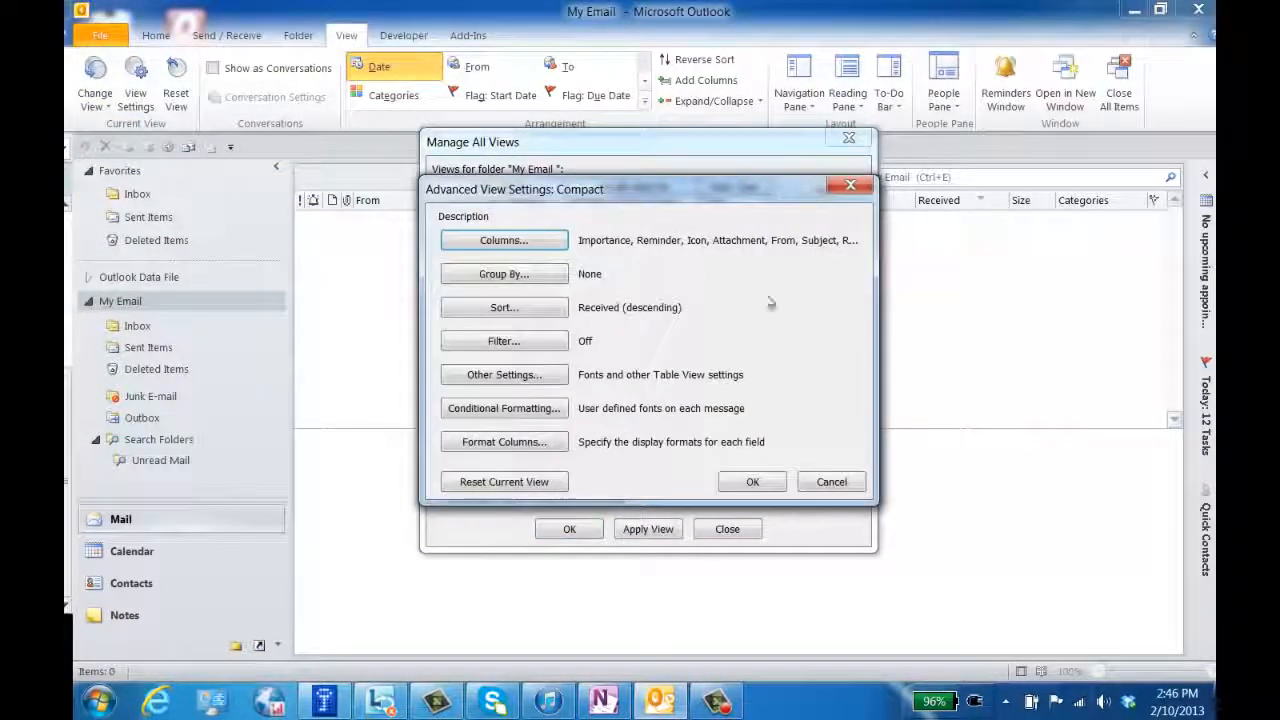
{"action": "left_click", "coordinate": [530, 246]}
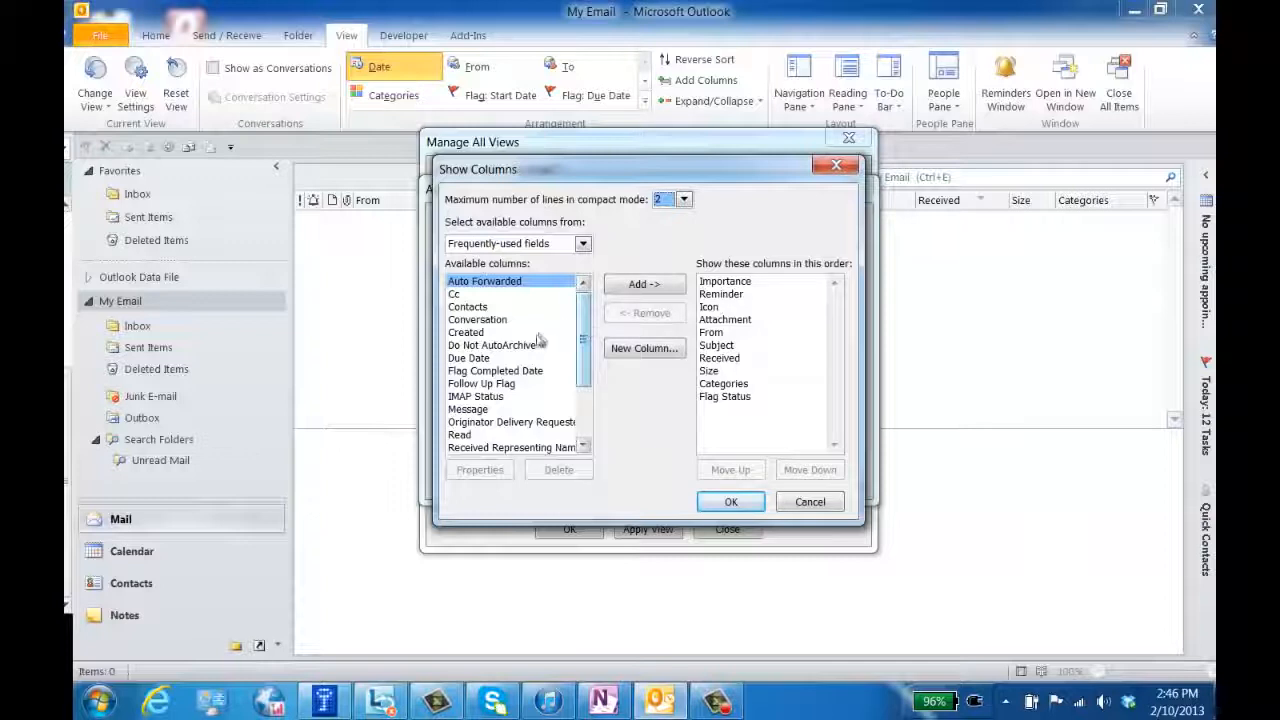
{"action": "left_click", "coordinate": [483, 359]}
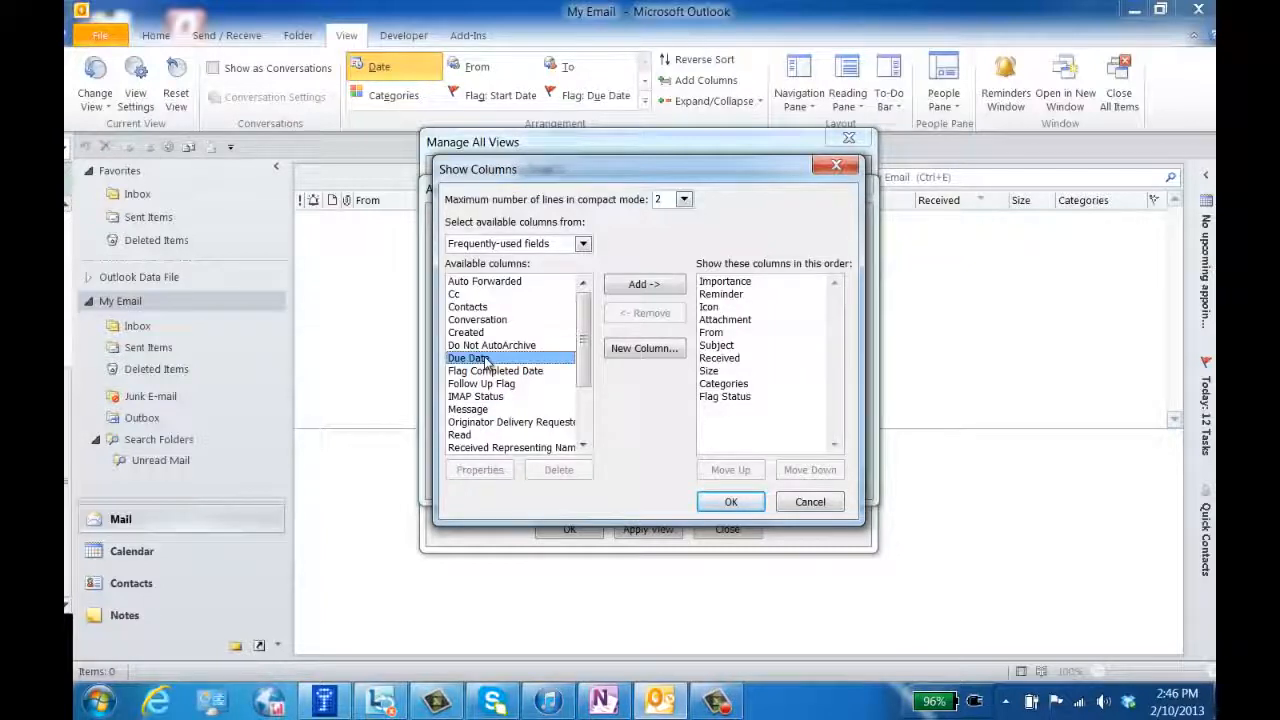
{"action": "left_click", "coordinate": [643, 285]}
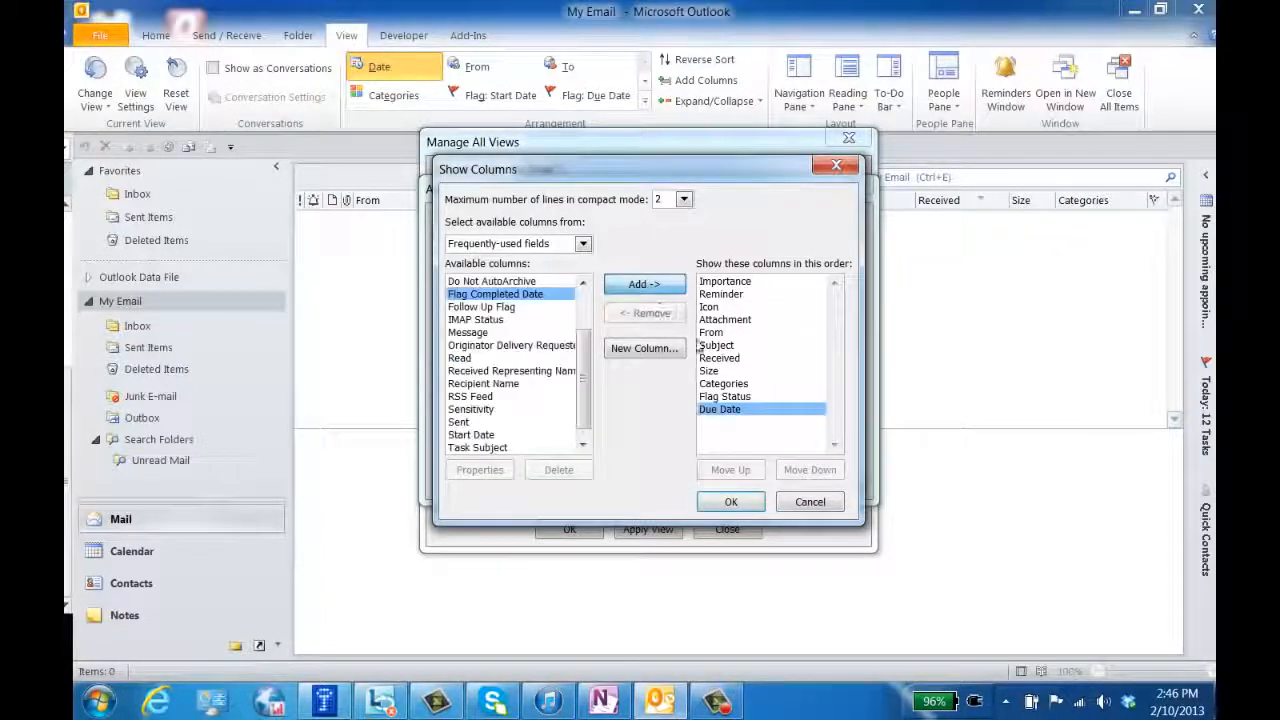
{"action": "left_click_drag", "start_coordinate": [729, 409], "coordinate": [730, 332]}
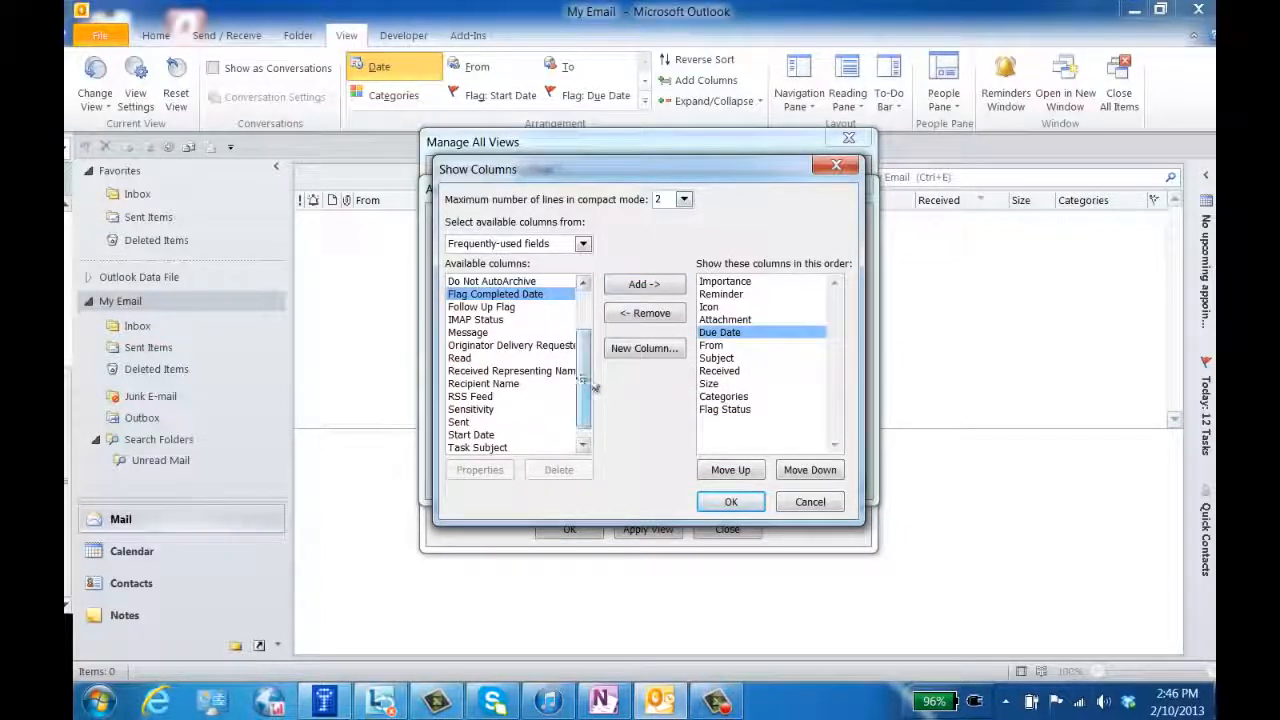
Step: Add the Contacts column after Subject, move Categories directly below it, and accept the column order
{"action": "left_click_drag", "start_coordinate": [586, 383], "coordinate": [583, 338]}
{"action": "left_click", "coordinate": [476, 309]}
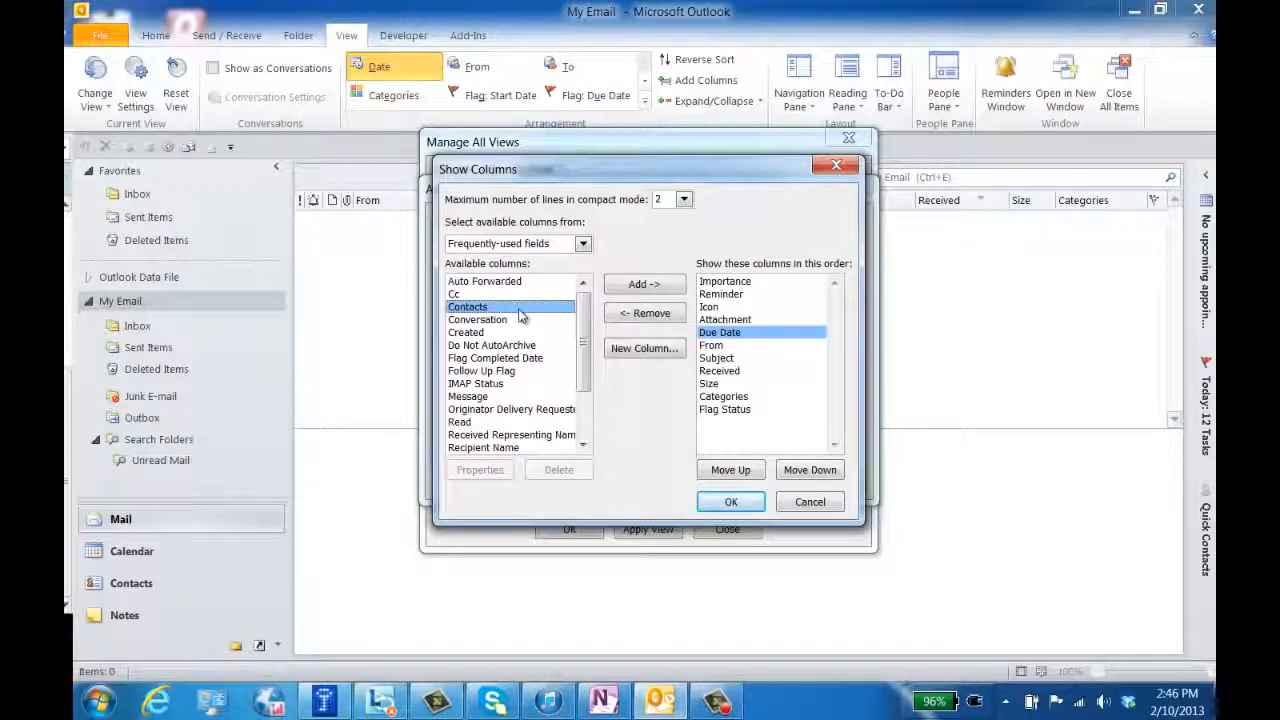
{"action": "left_click", "coordinate": [645, 284]}
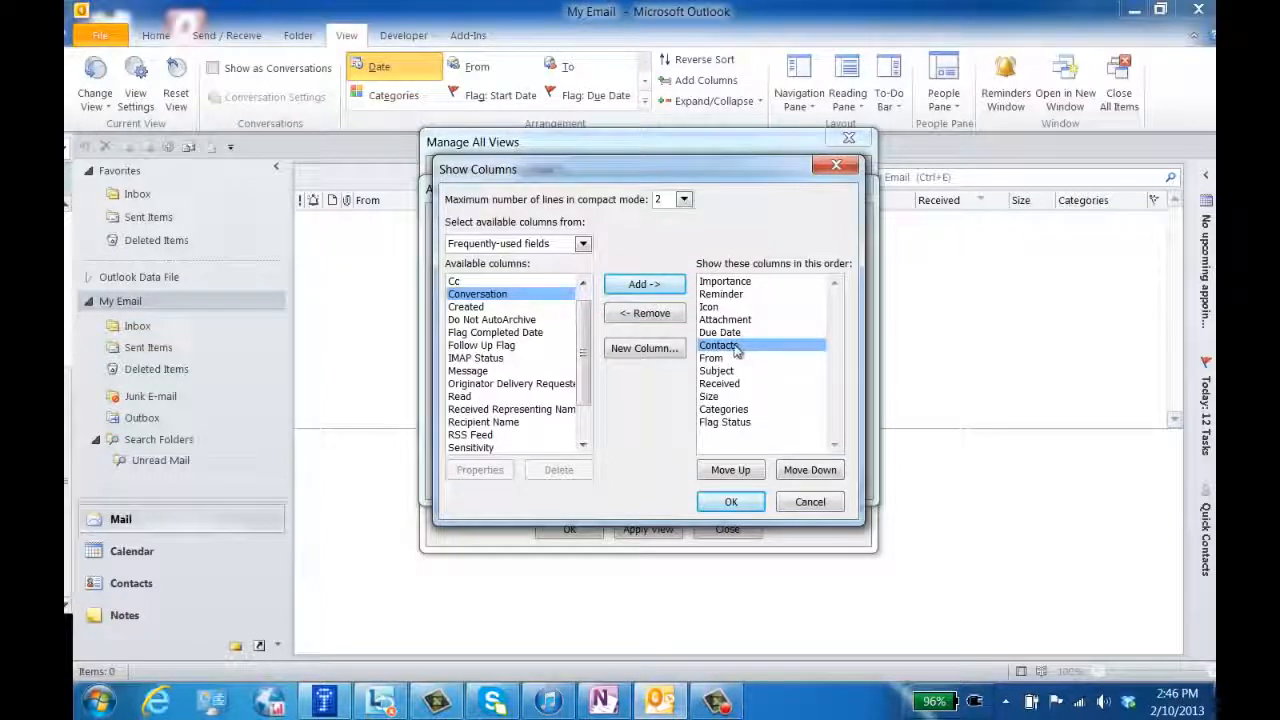
{"action": "left_click_drag", "start_coordinate": [735, 350], "coordinate": [736, 385]}
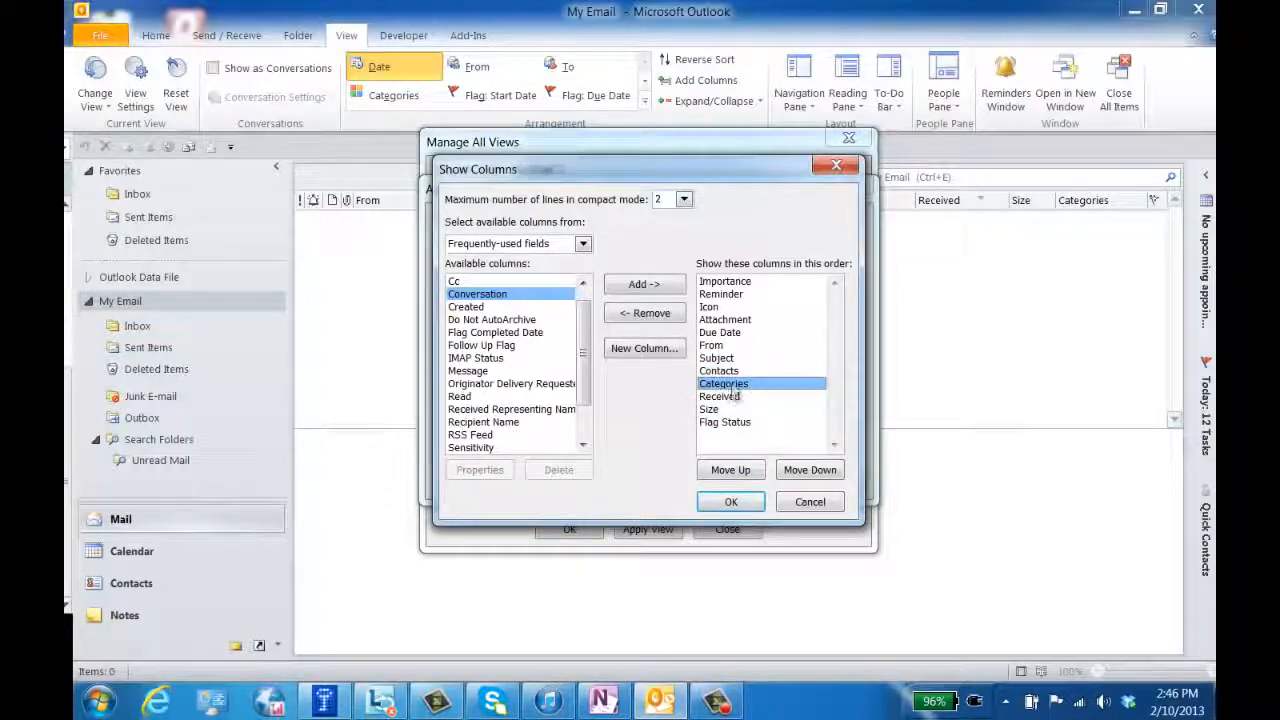
{"action": "left_click", "coordinate": [732, 502]}
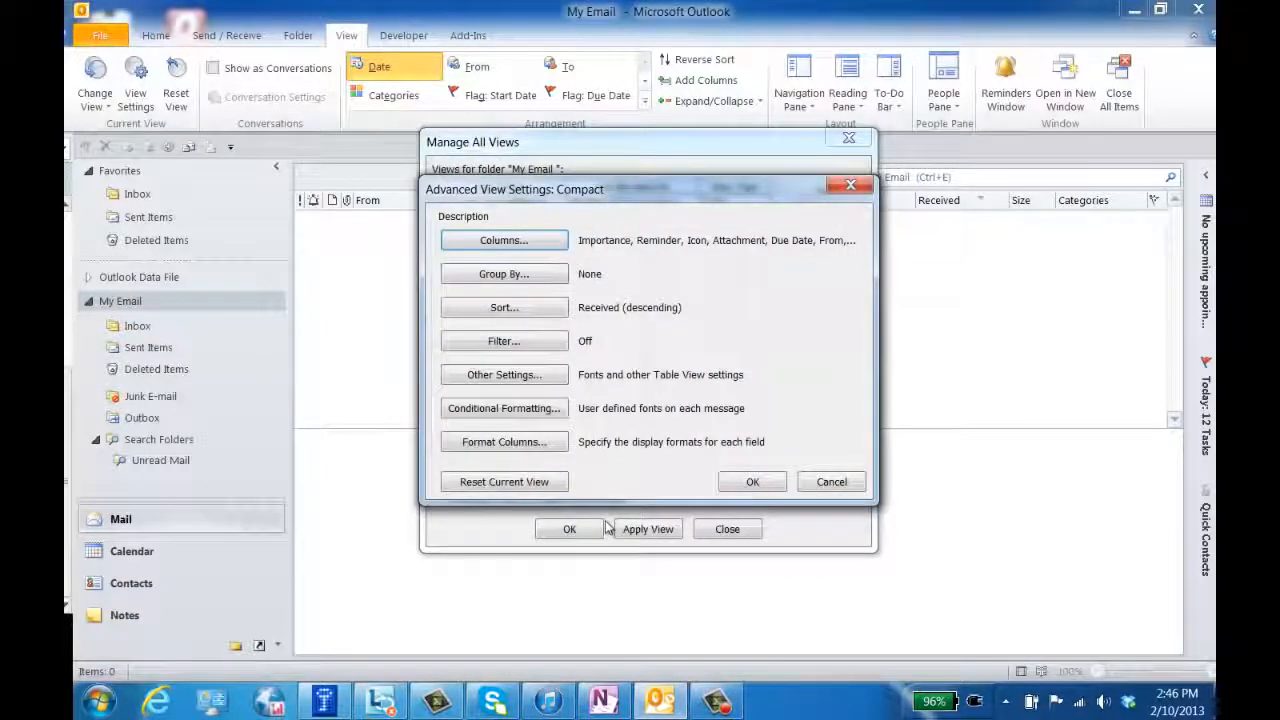
Step: Change the Contacts column's label to Next Action and apply the modified Compact view
{"action": "left_click", "coordinate": [522, 448]}
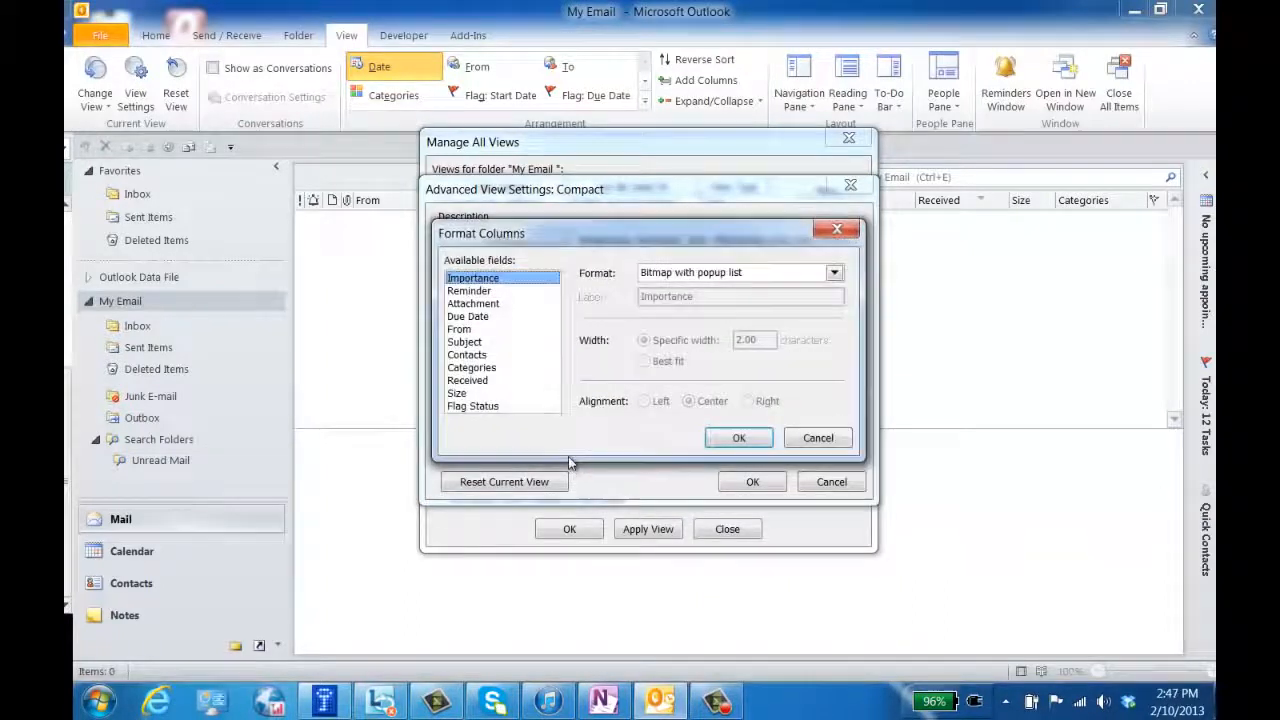
{"action": "left_click", "coordinate": [479, 356]}
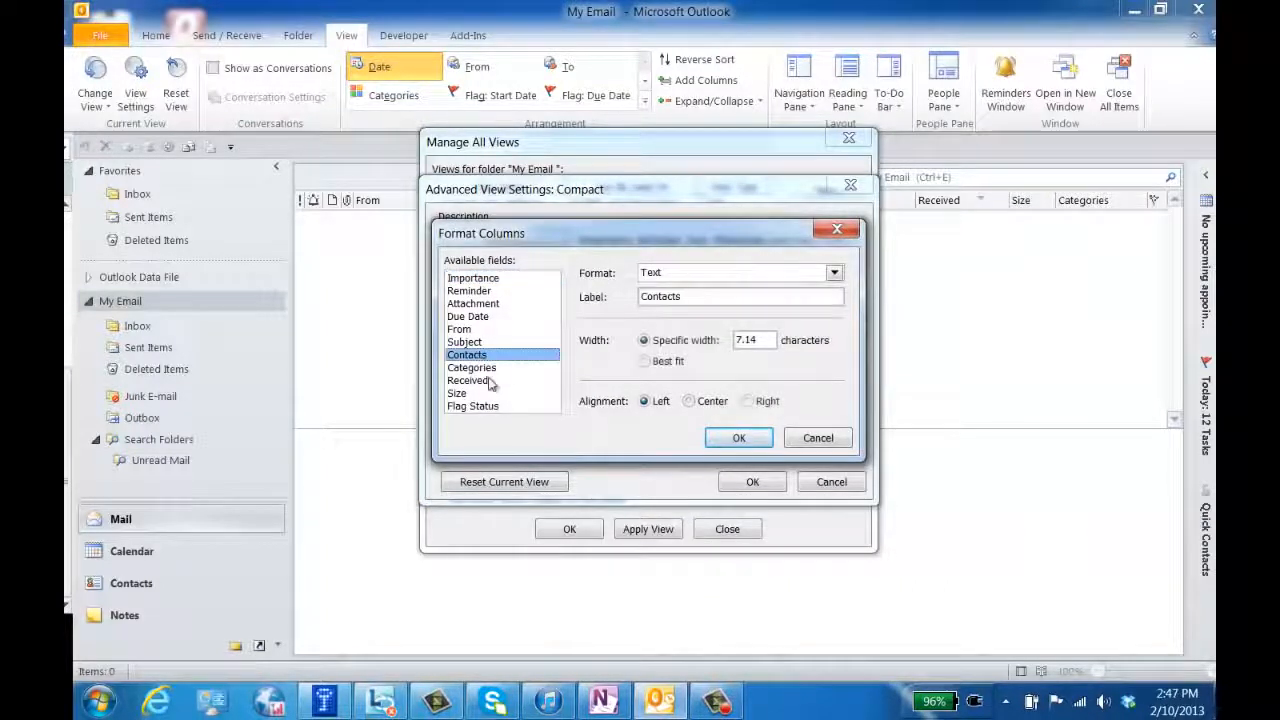
{"action": "left_click_drag", "start_coordinate": [714, 296], "coordinate": [564, 304]}
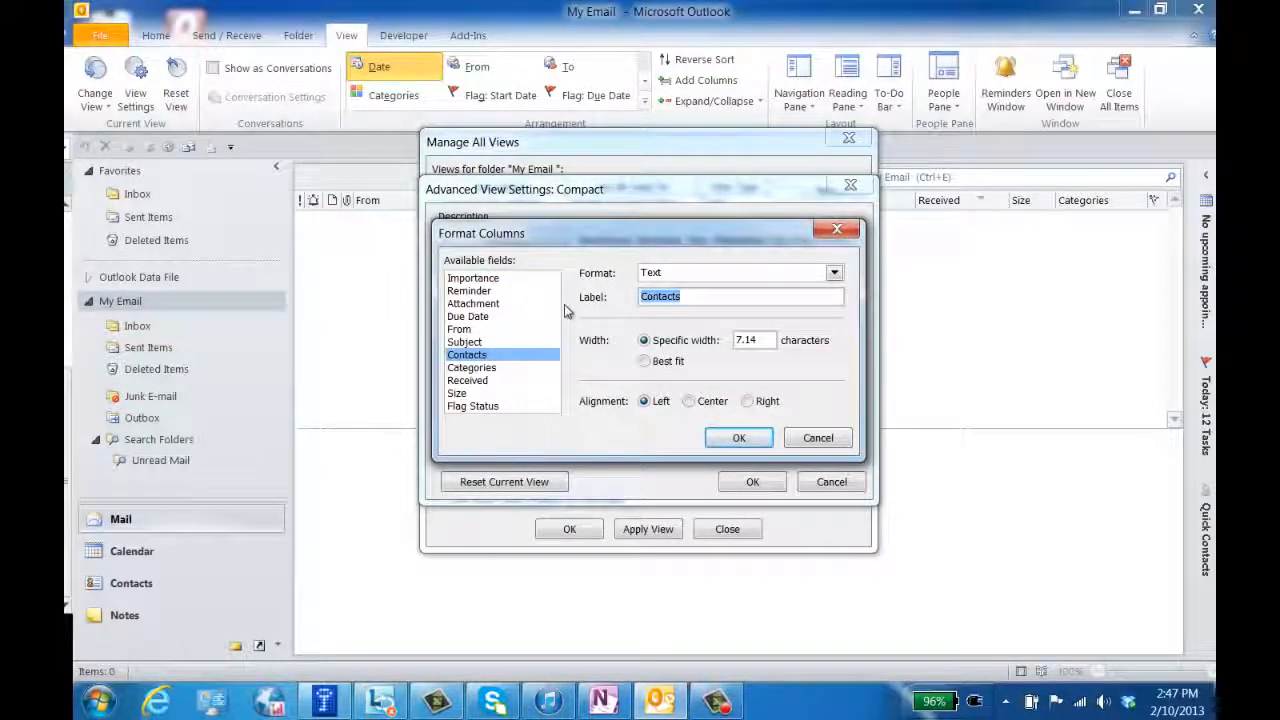
{"action": "type", "text": "Next Action"}
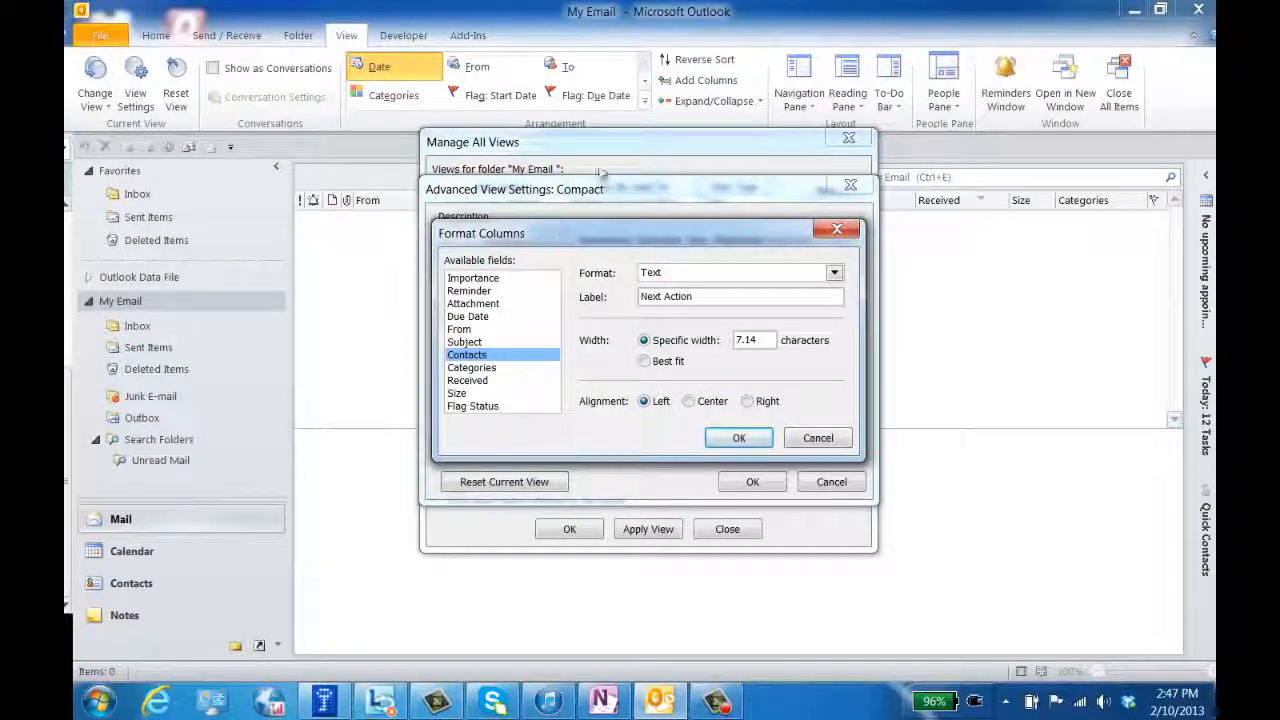
{"action": "left_click", "coordinate": [735, 440]}
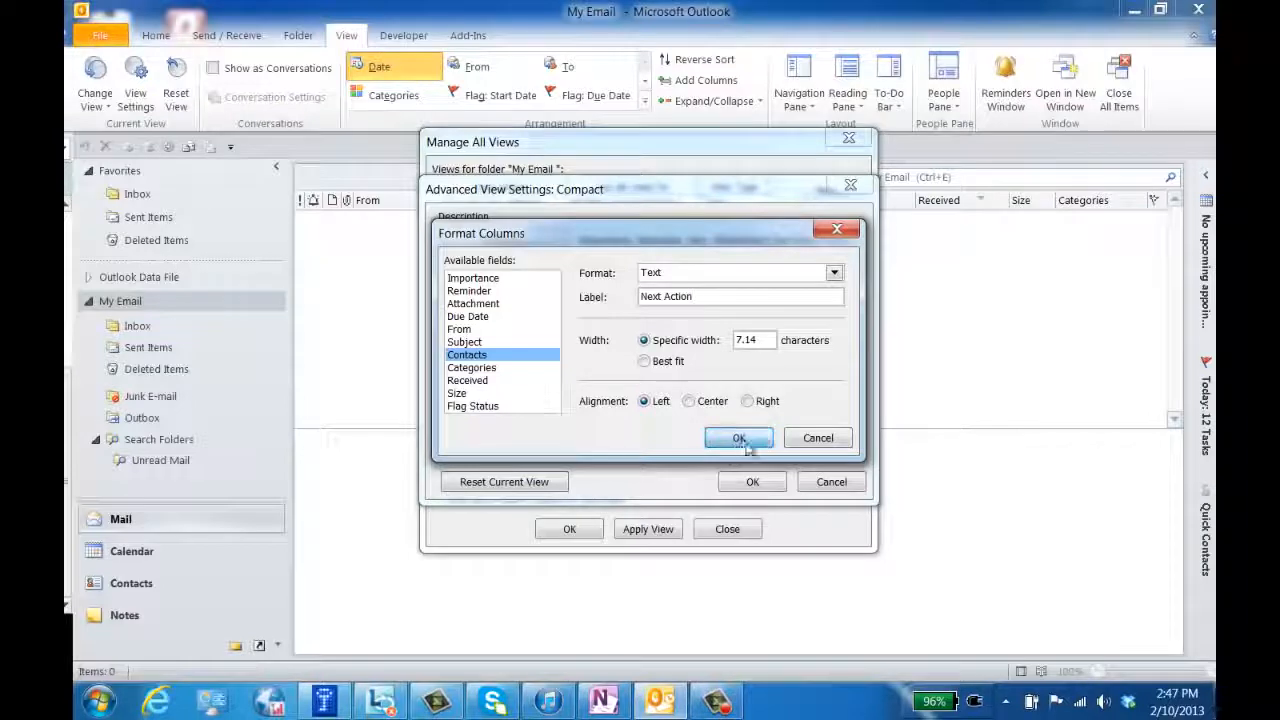
{"action": "left_click", "coordinate": [752, 482]}
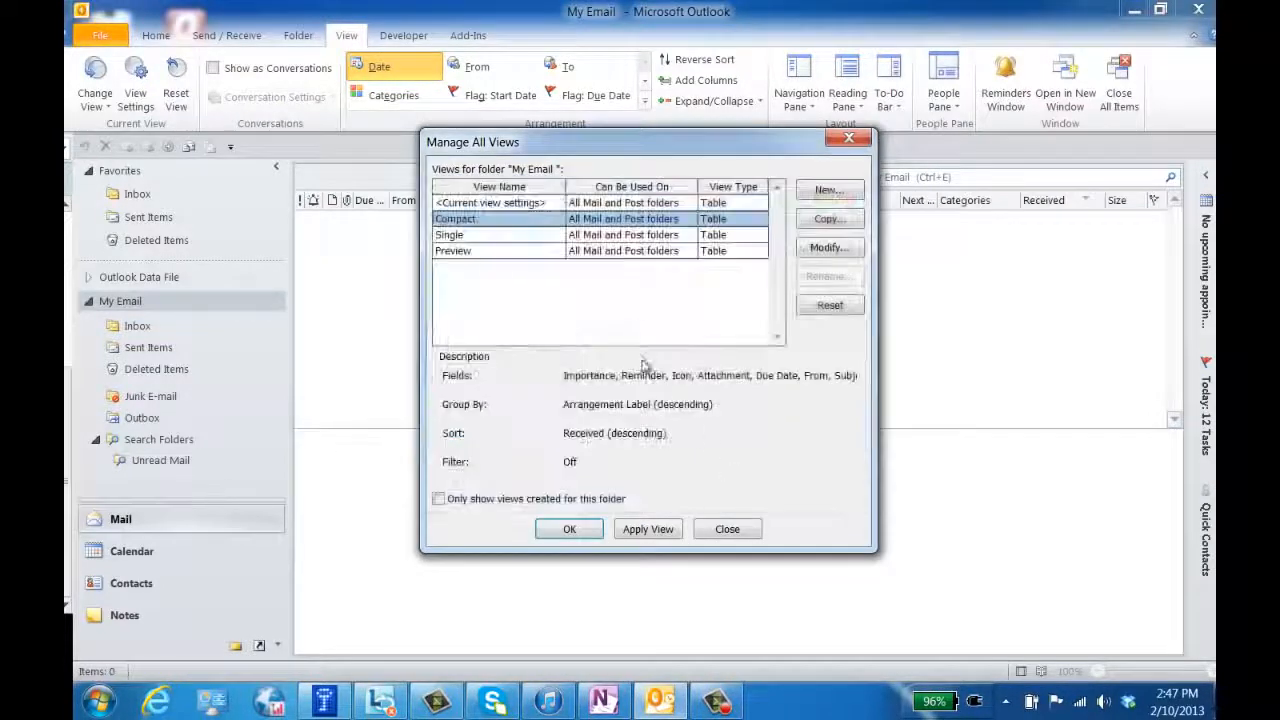
{"action": "left_click", "coordinate": [648, 530]}
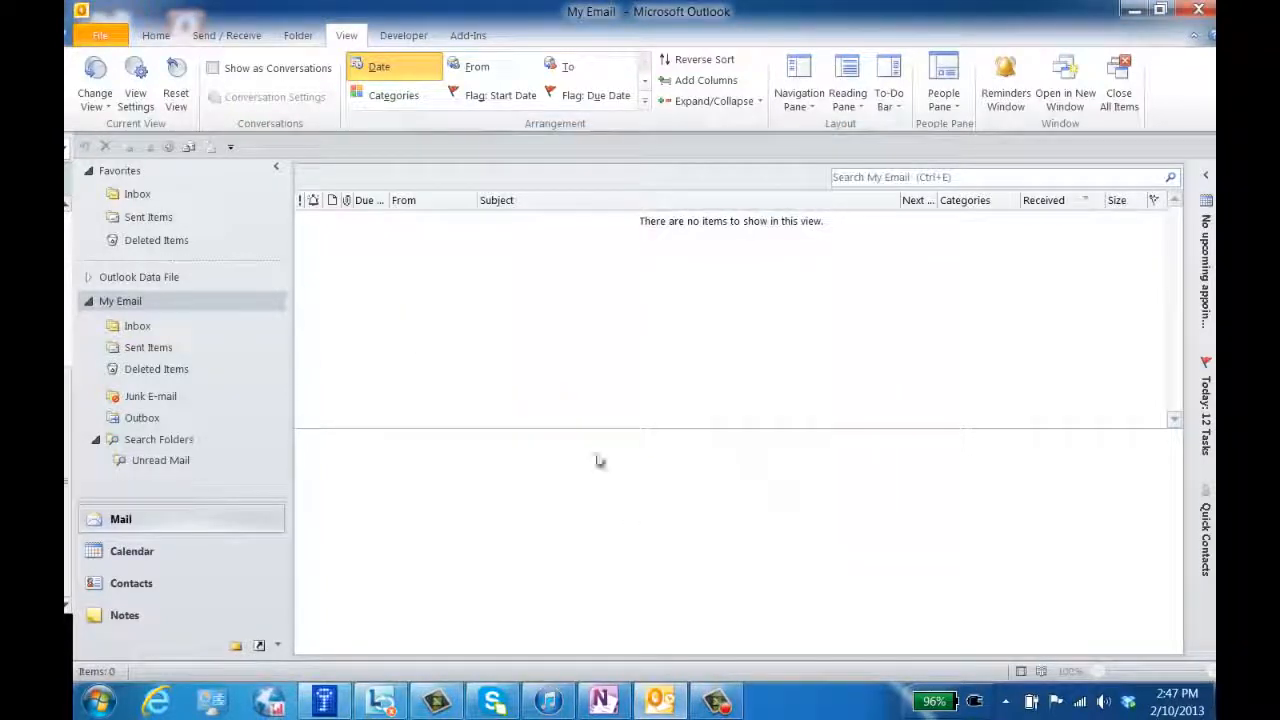
Step: Apply the current view to My Email including its subfolders, and widen the Next Action column to fit its heading
{"action": "left_click", "coordinate": [95, 100]}
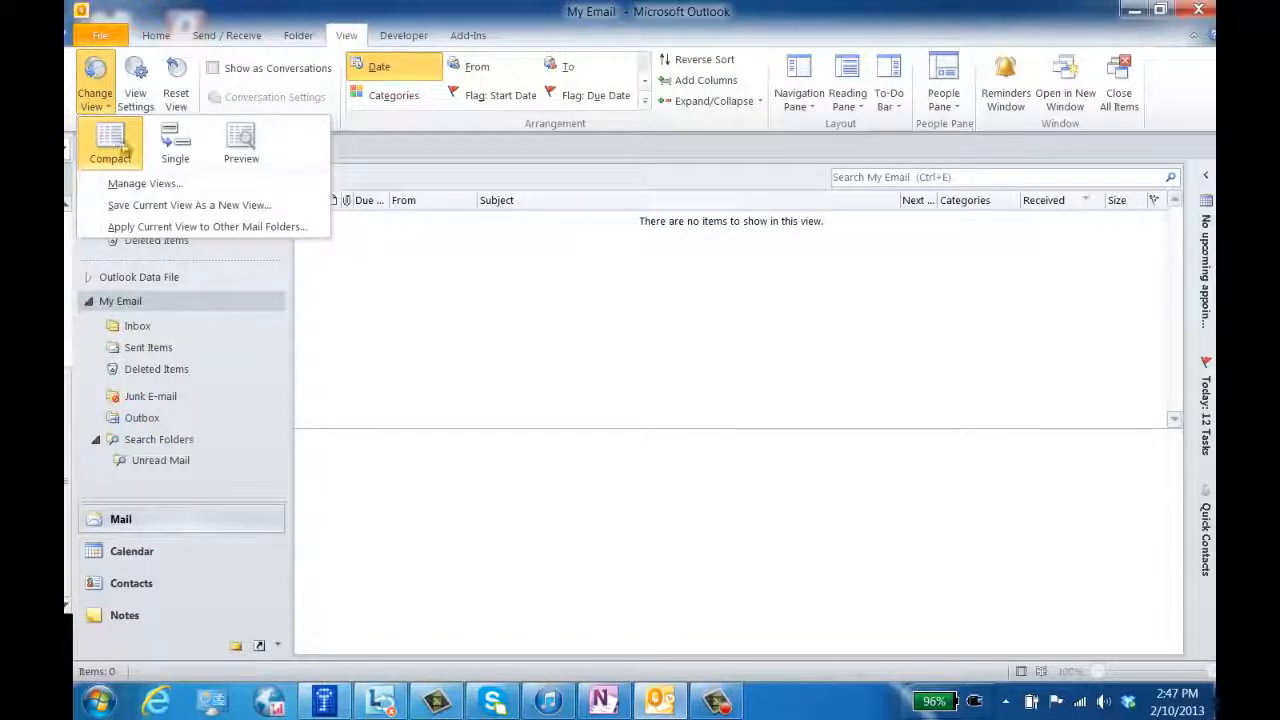
{"action": "left_click", "coordinate": [147, 228]}
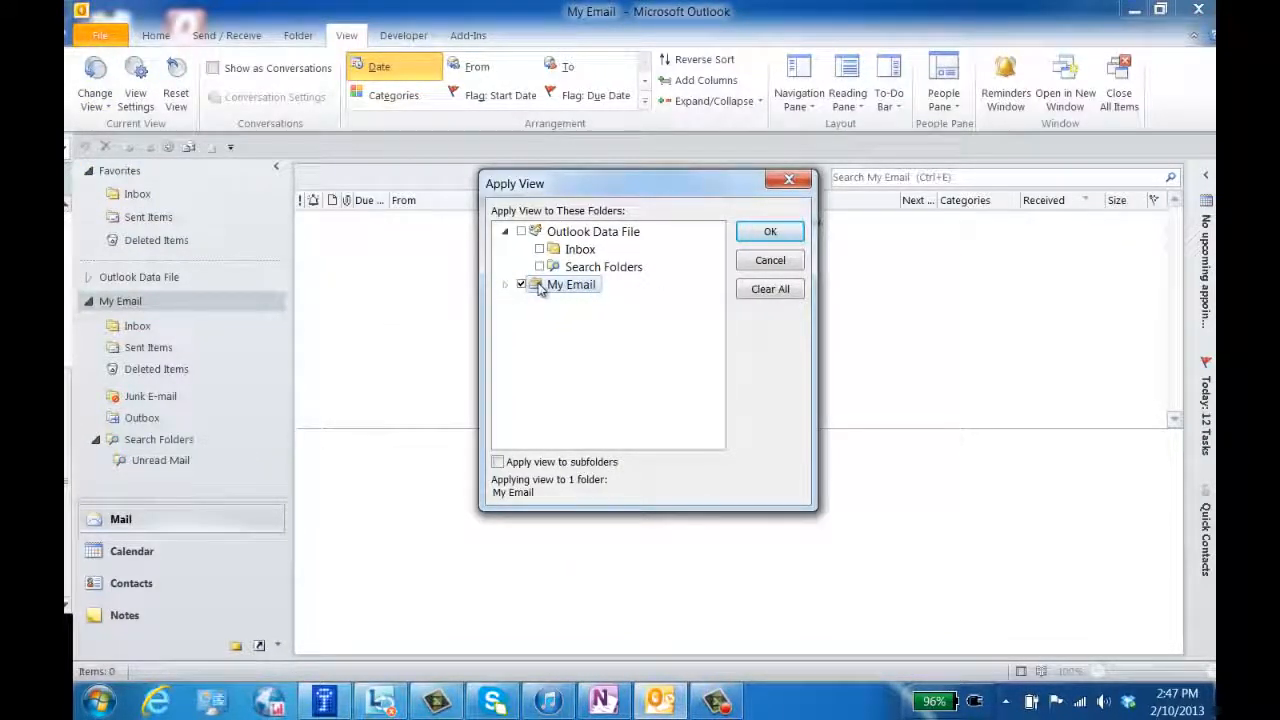
{"action": "left_click", "coordinate": [498, 463]}
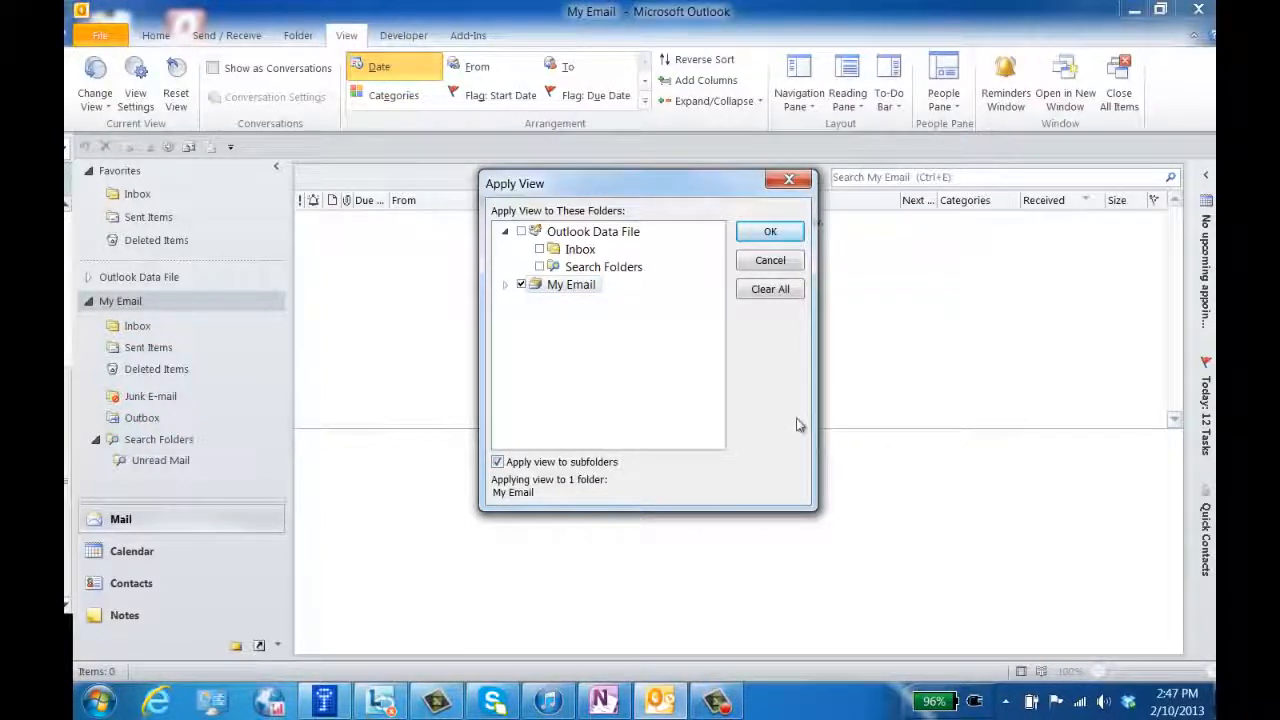
{"action": "left_click", "coordinate": [770, 231]}
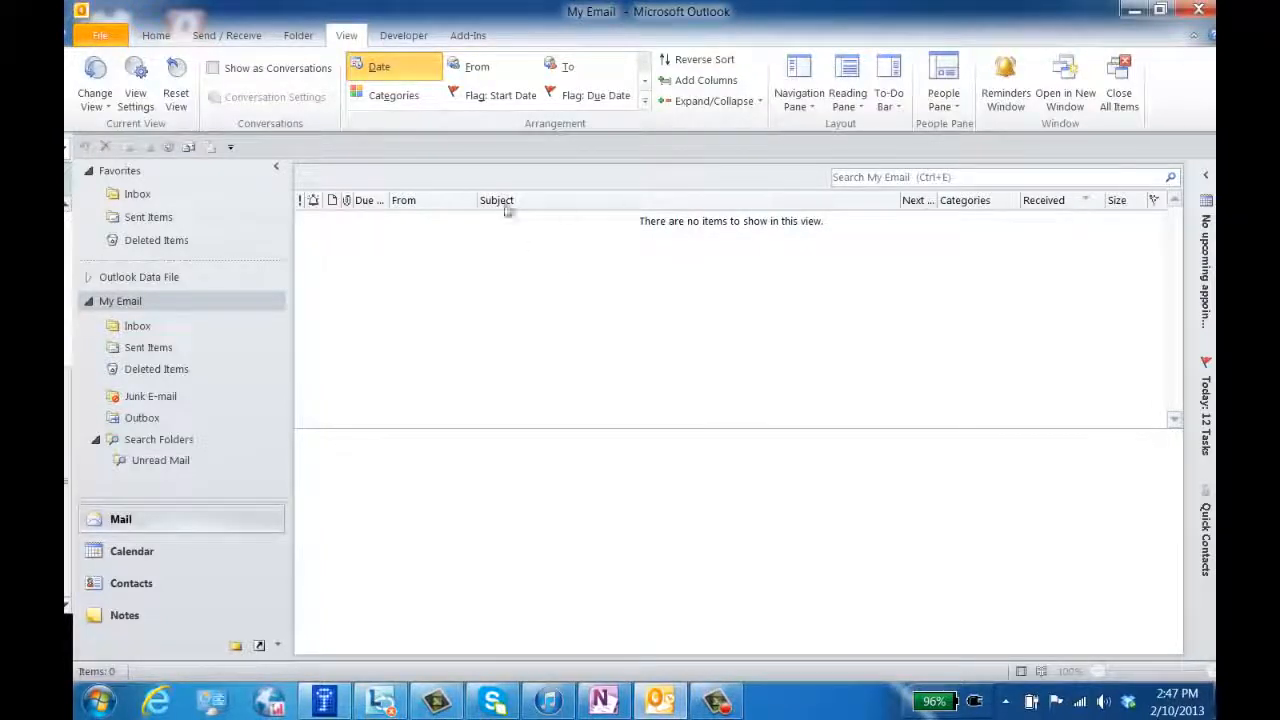
{"action": "double_click", "coordinate": [943, 200]}
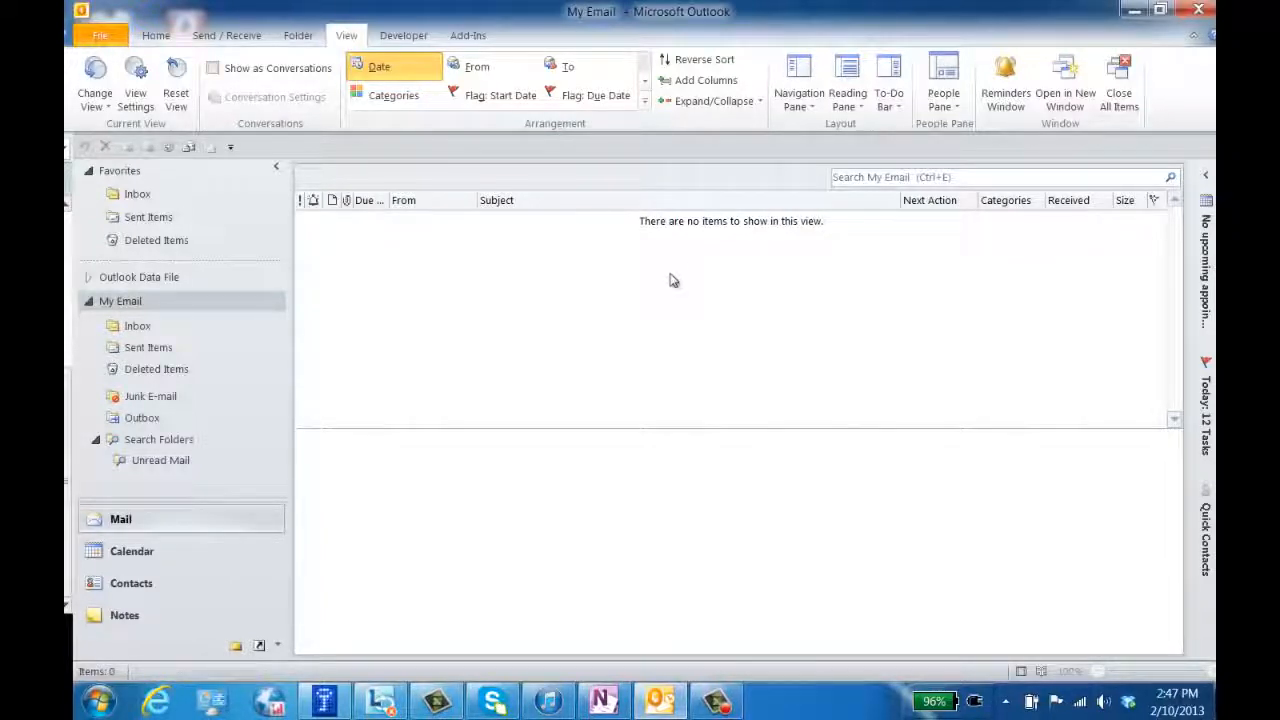
Step: Start a custom search folder under My Email and name it !CYD
{"action": "right_click", "coordinate": [165, 441]}
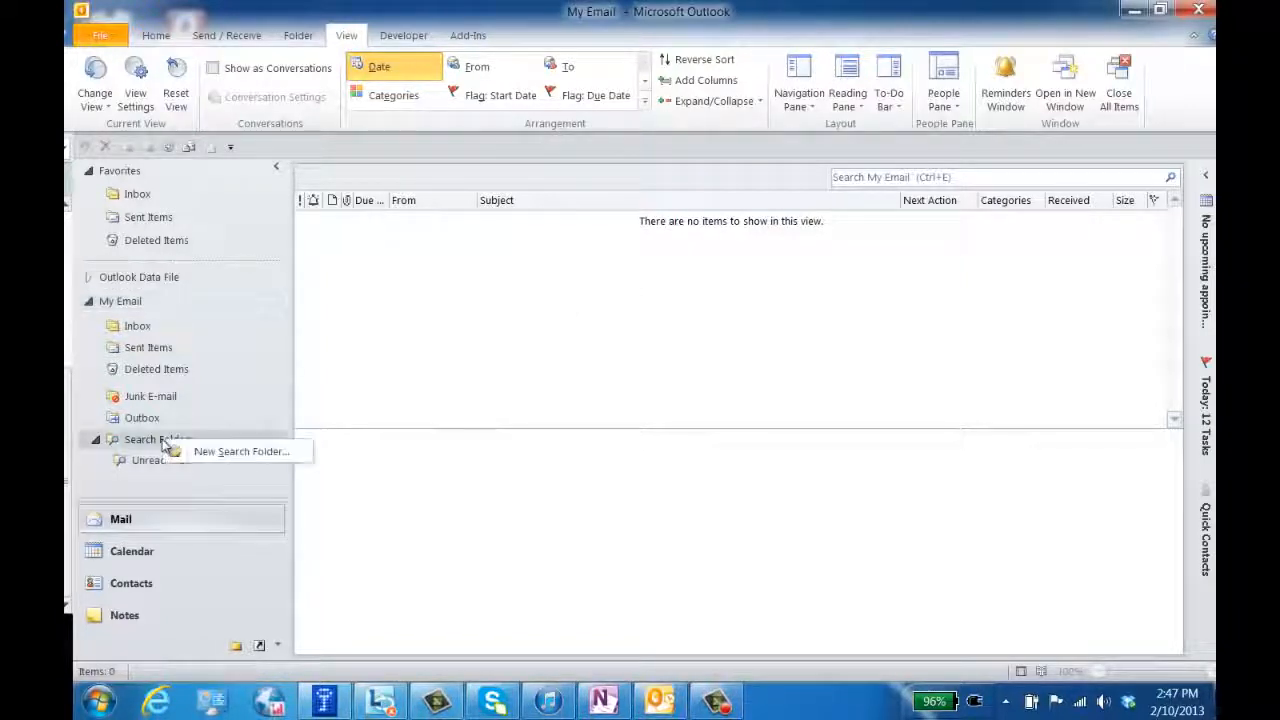
{"action": "left_click", "coordinate": [241, 451]}
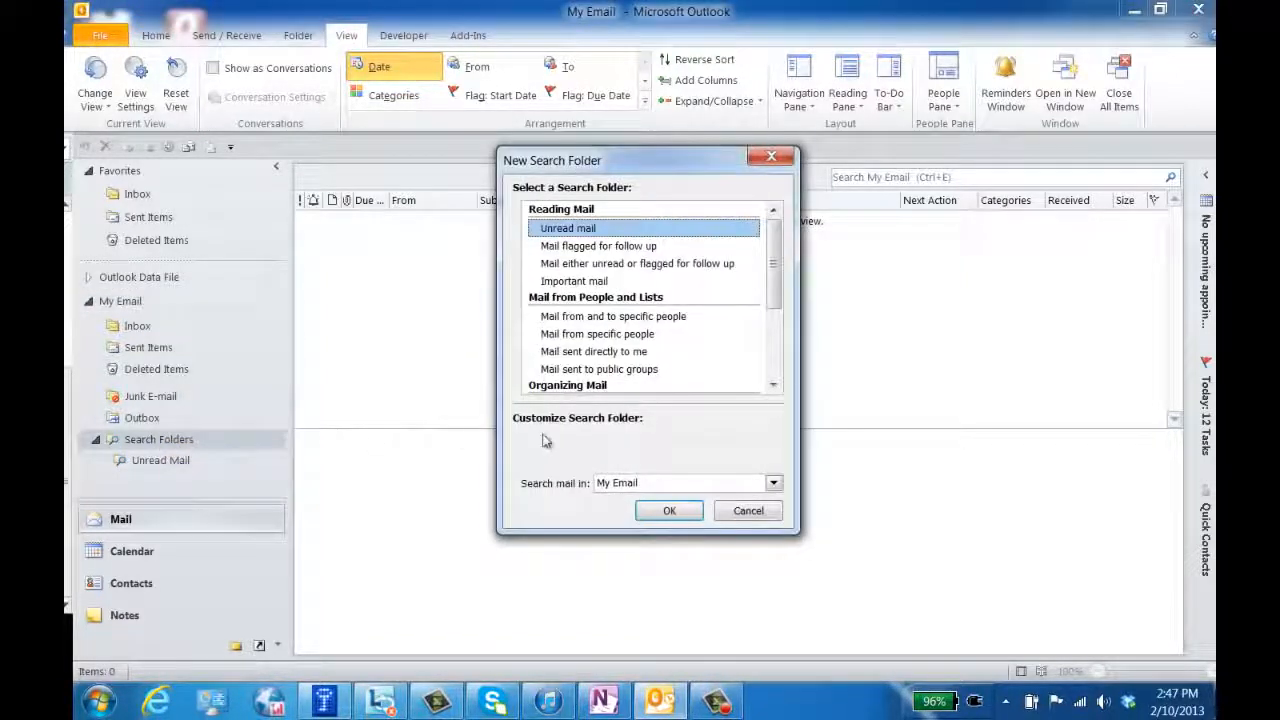
{"action": "left_click_drag", "start_coordinate": [778, 256], "coordinate": [770, 350]}
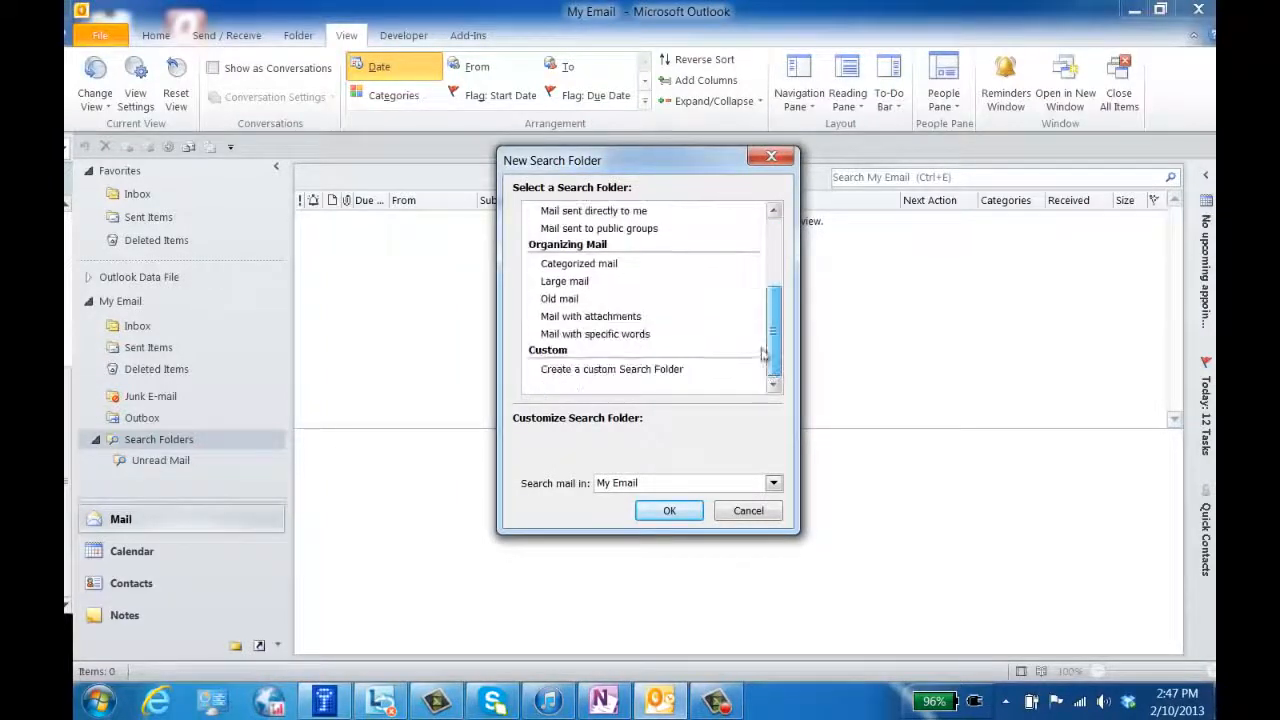
{"action": "left_click", "coordinate": [623, 371]}
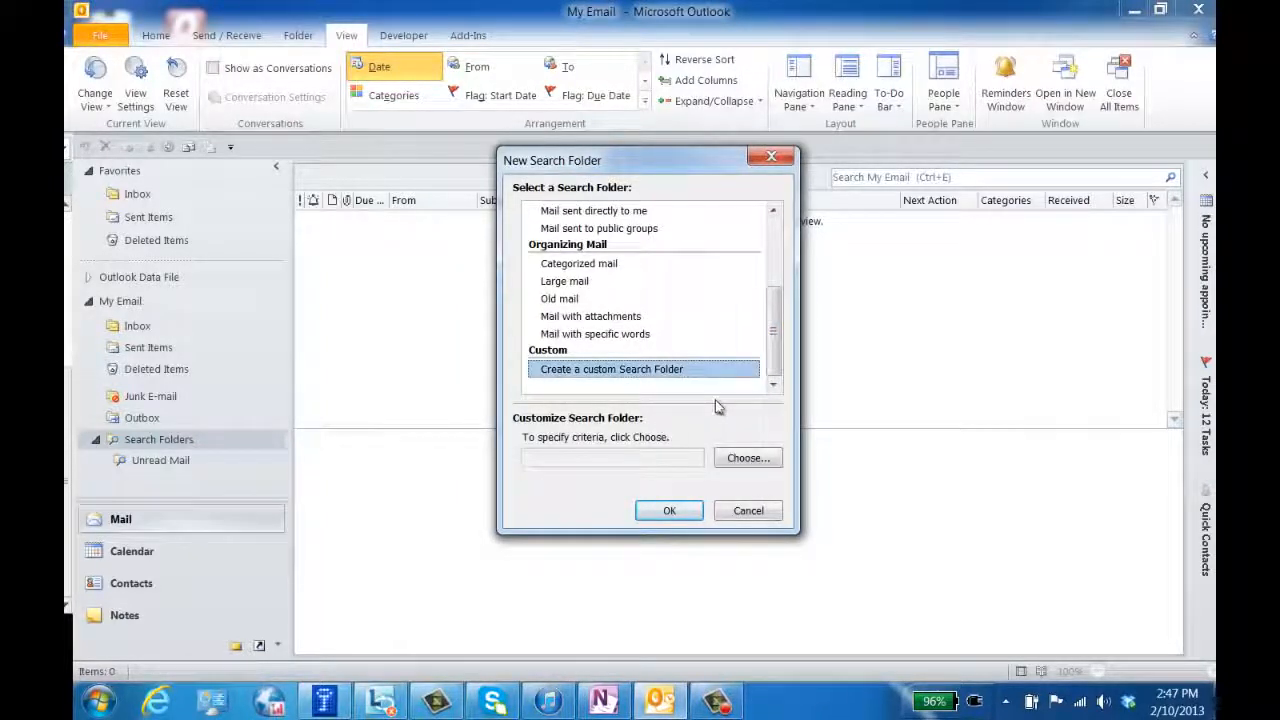
{"action": "left_click", "coordinate": [752, 460]}
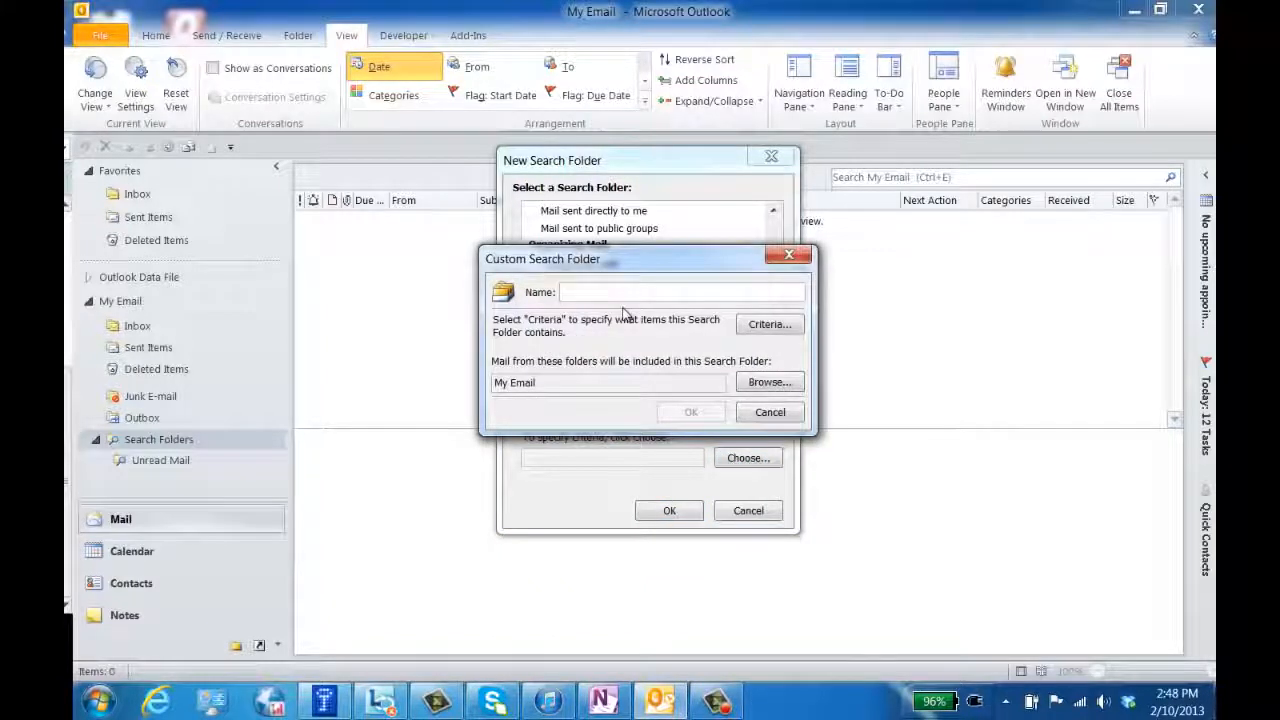
{"action": "type", "text": "ICYD"}
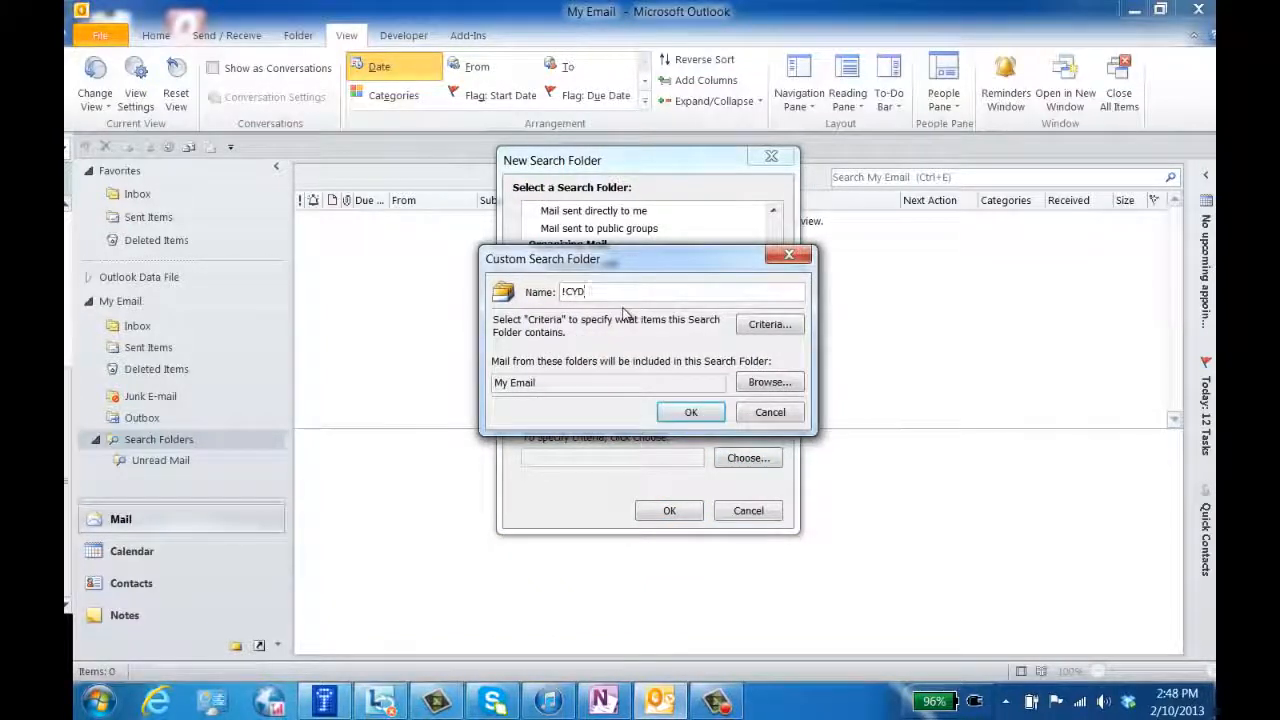
Step: Set the search folder's criteria to only items which are flagged by me
{"action": "left_click", "coordinate": [769, 325]}
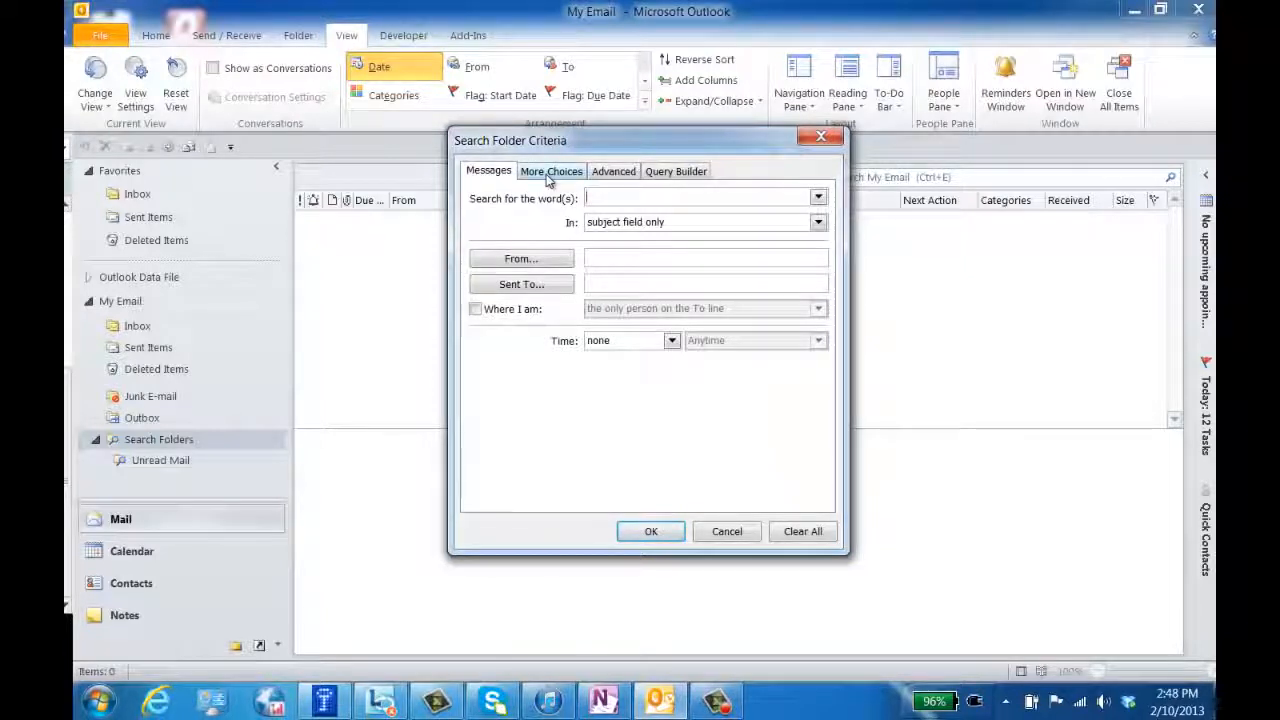
{"action": "left_click", "coordinate": [552, 173]}
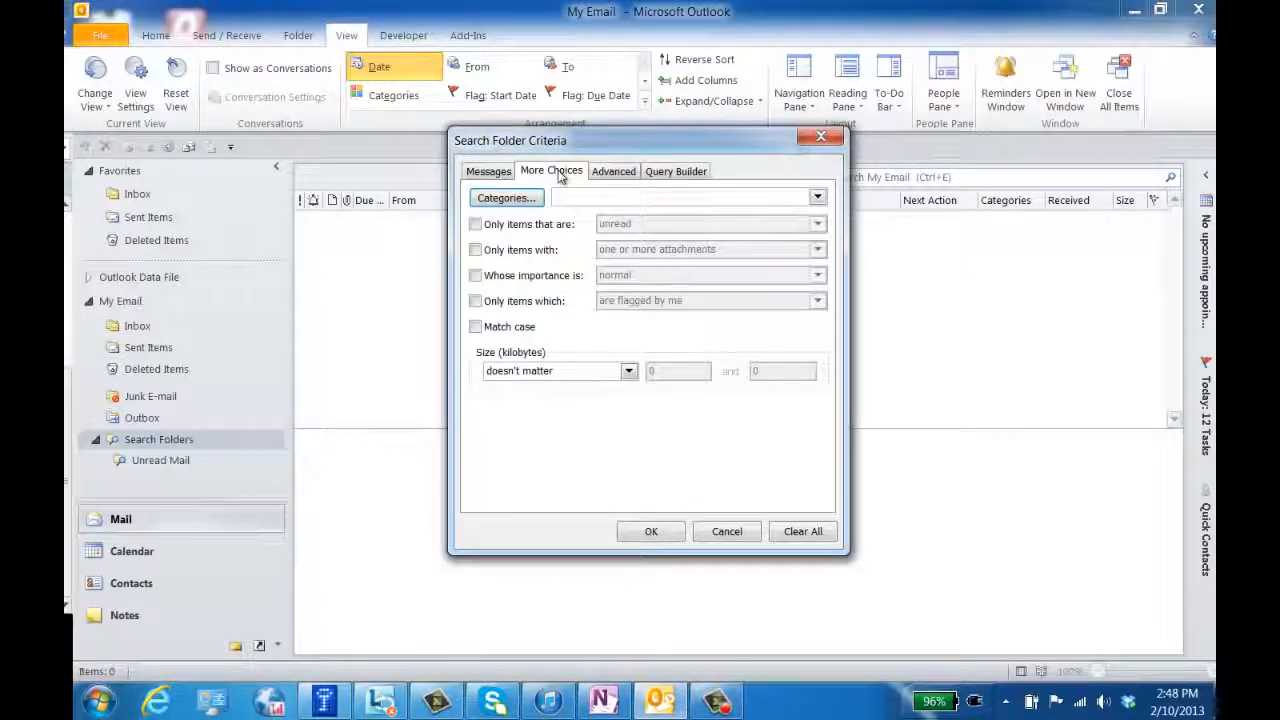
{"action": "left_click", "coordinate": [475, 301]}
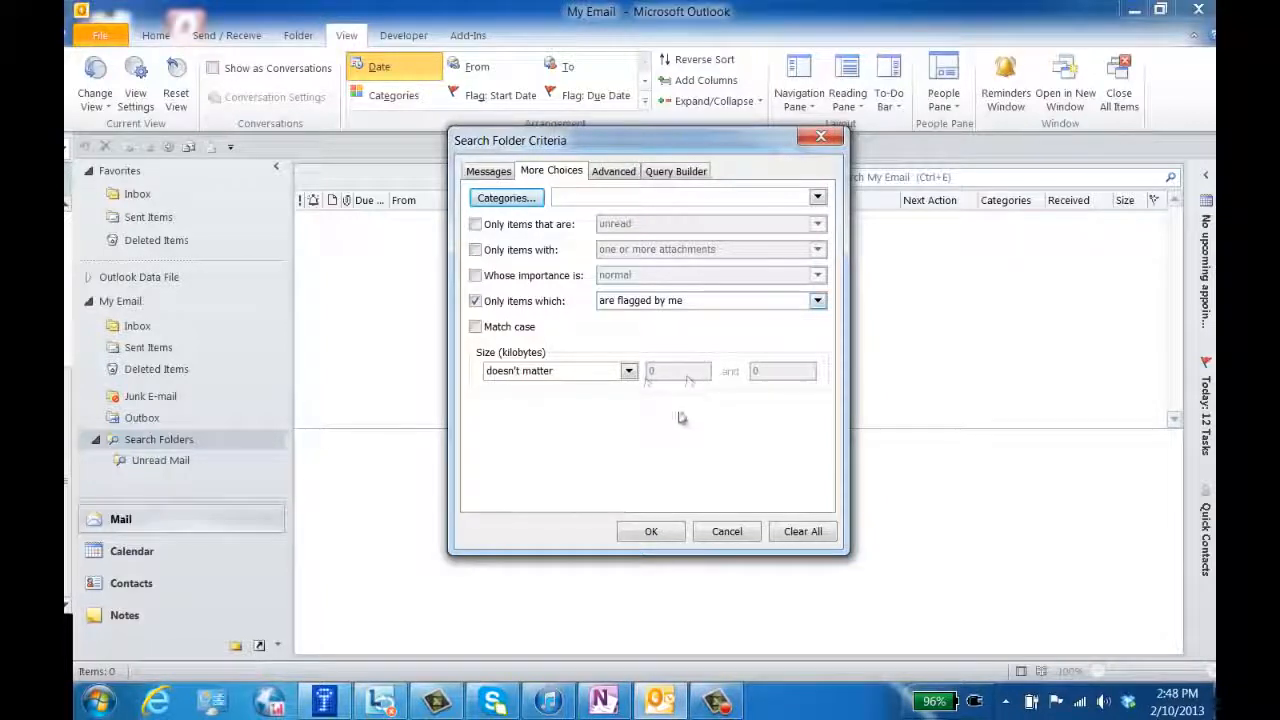
{"action": "left_click", "coordinate": [651, 531]}
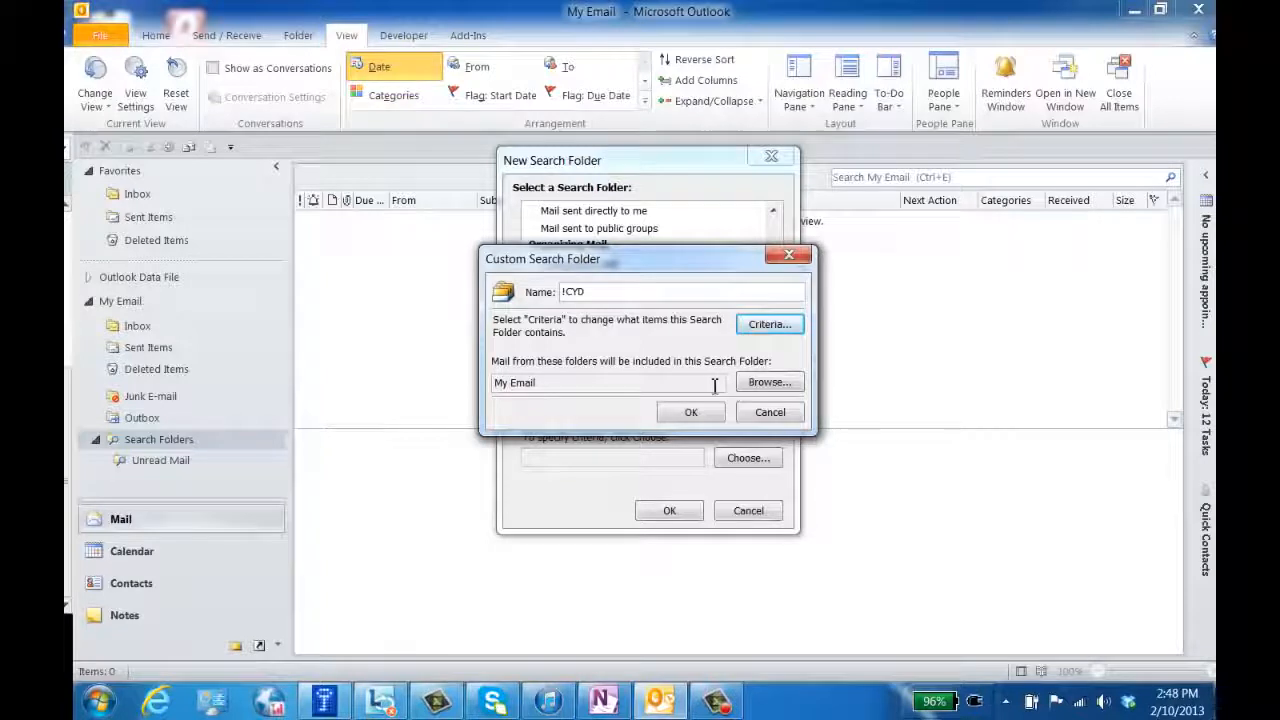
Step: Limit the !CYD search folder to Inbox and Sent Items instead of all of My Email, and create it
{"action": "left_click", "coordinate": [762, 386]}
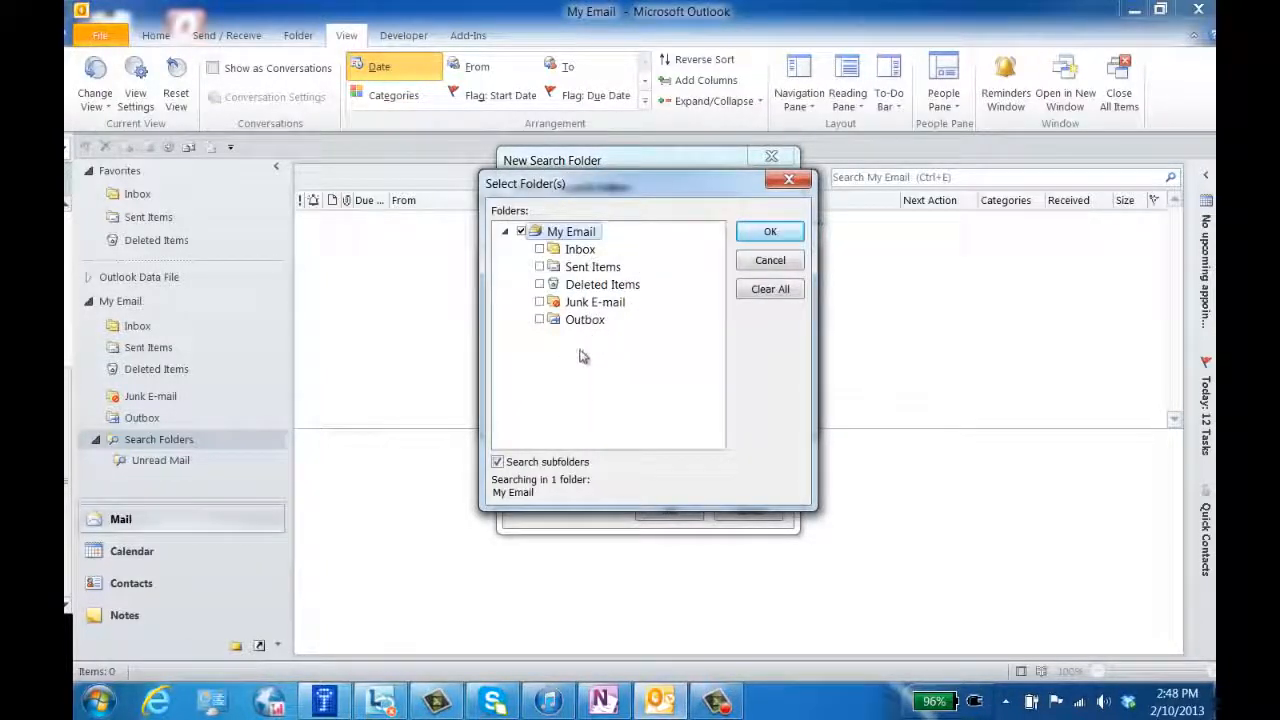
{"action": "left_click", "coordinate": [521, 231]}
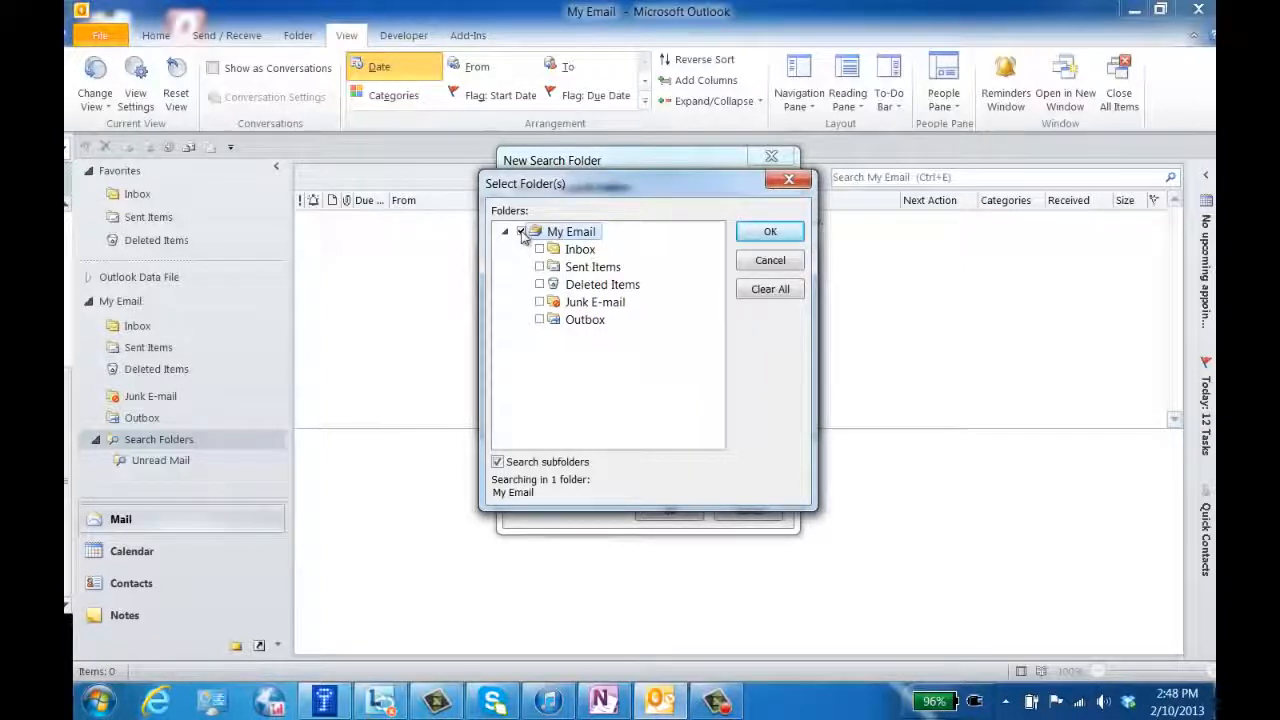
{"action": "left_click", "coordinate": [539, 249]}
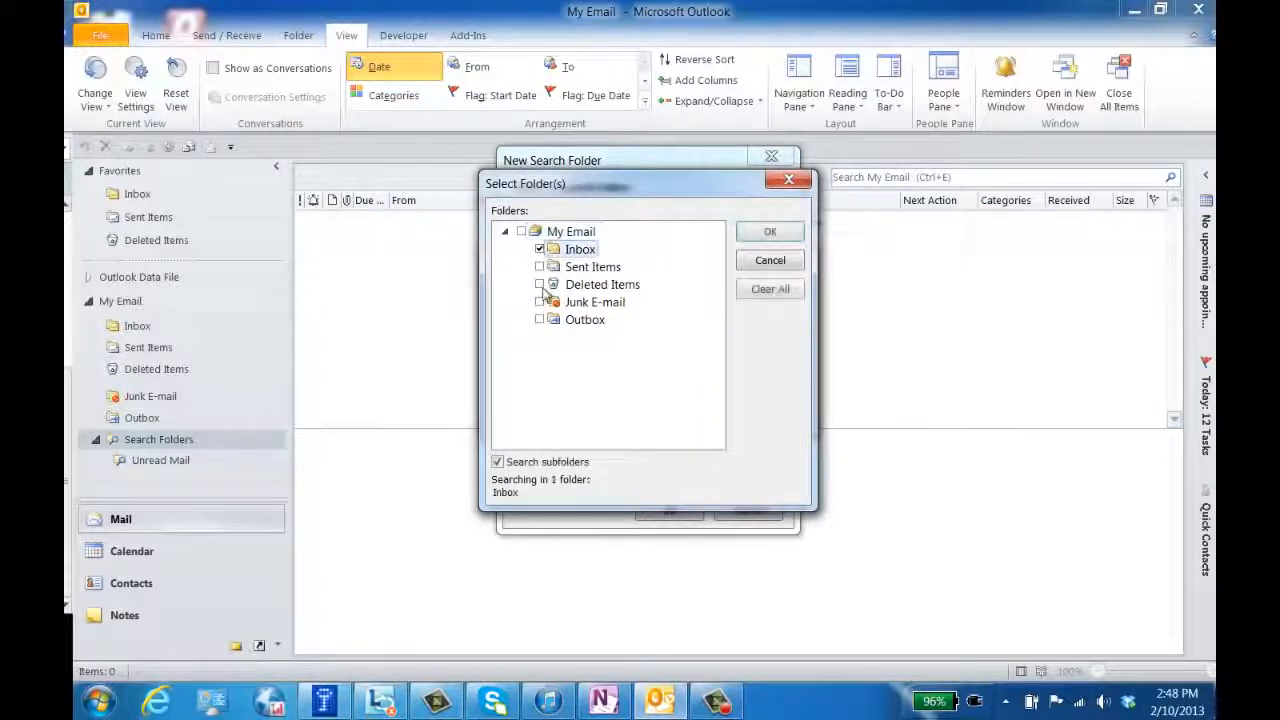
{"action": "left_click", "coordinate": [539, 267]}
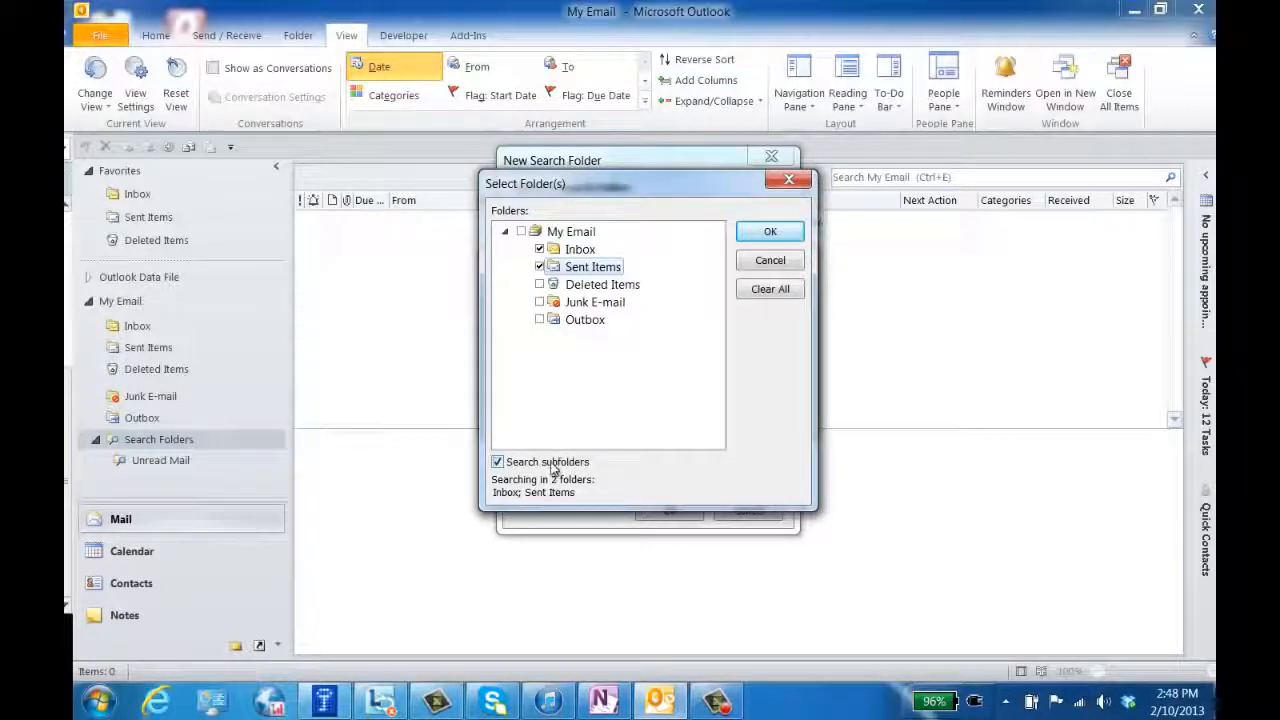
{"action": "left_click", "coordinate": [770, 236]}
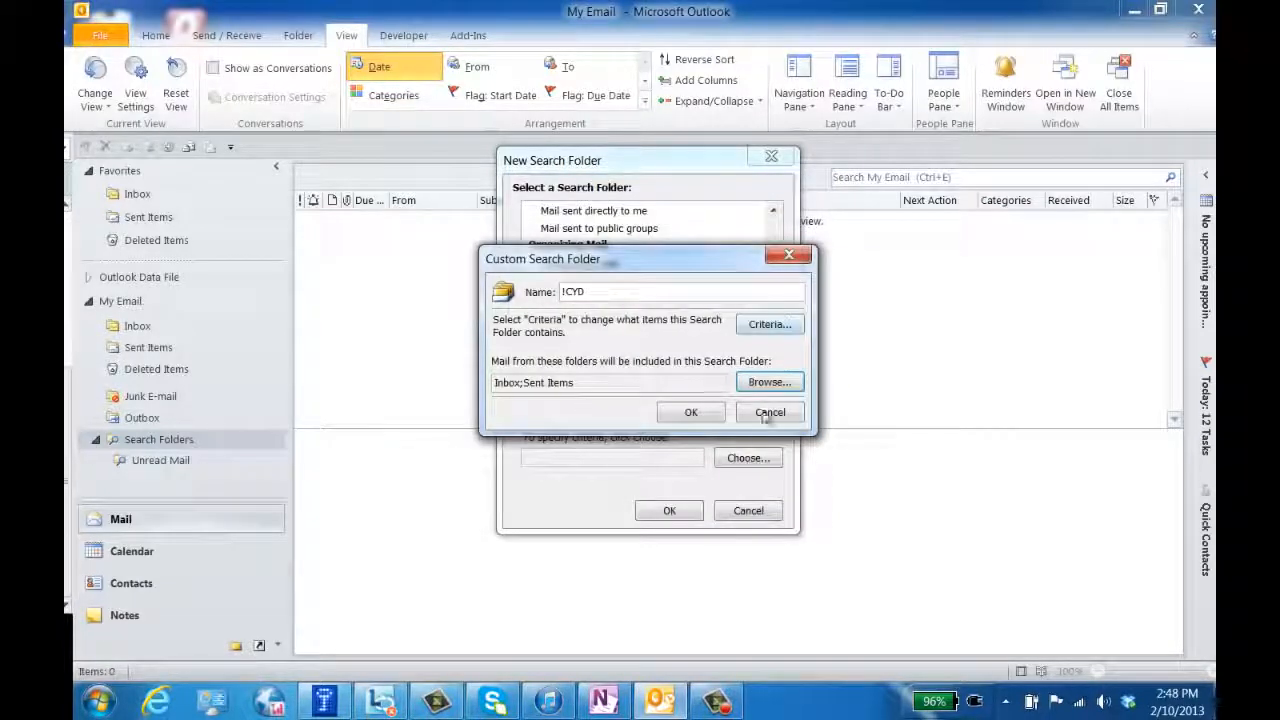
{"action": "left_click", "coordinate": [690, 413]}
{"action": "left_click", "coordinate": [676, 511]}
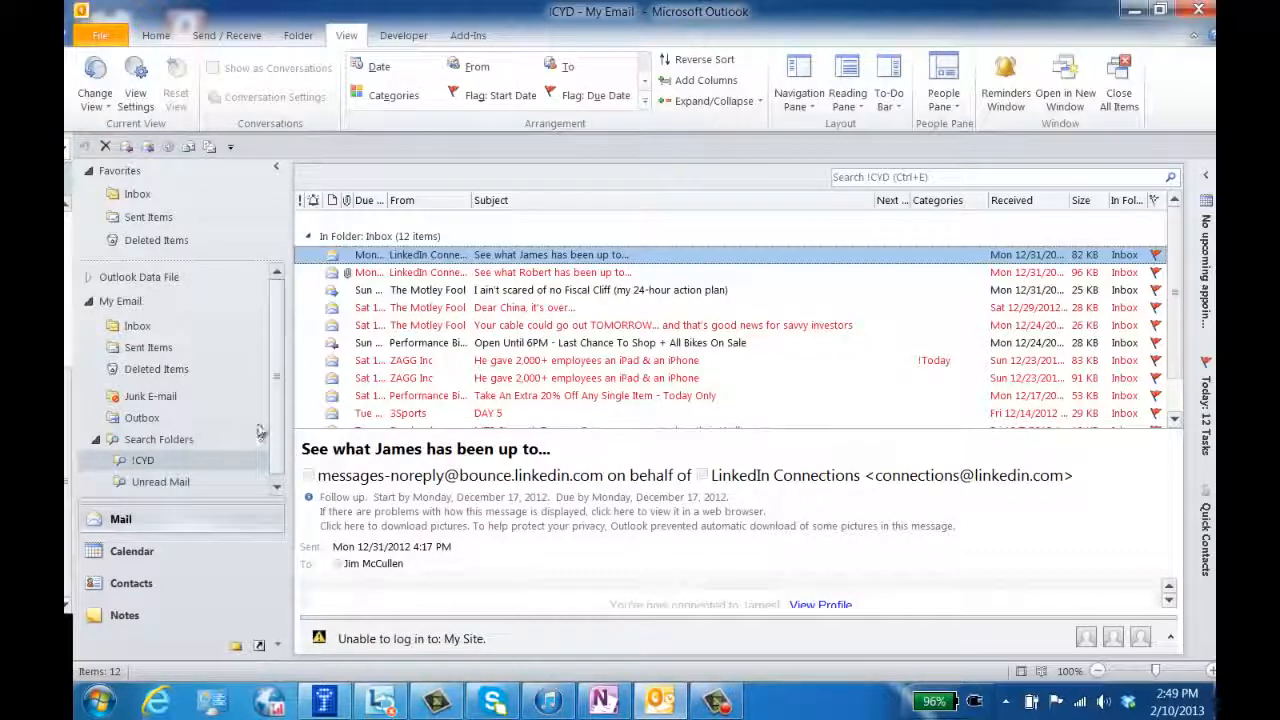
Step: Start another custom search folder under My Email and name it !Due Today
{"action": "right_click", "coordinate": [155, 438]}
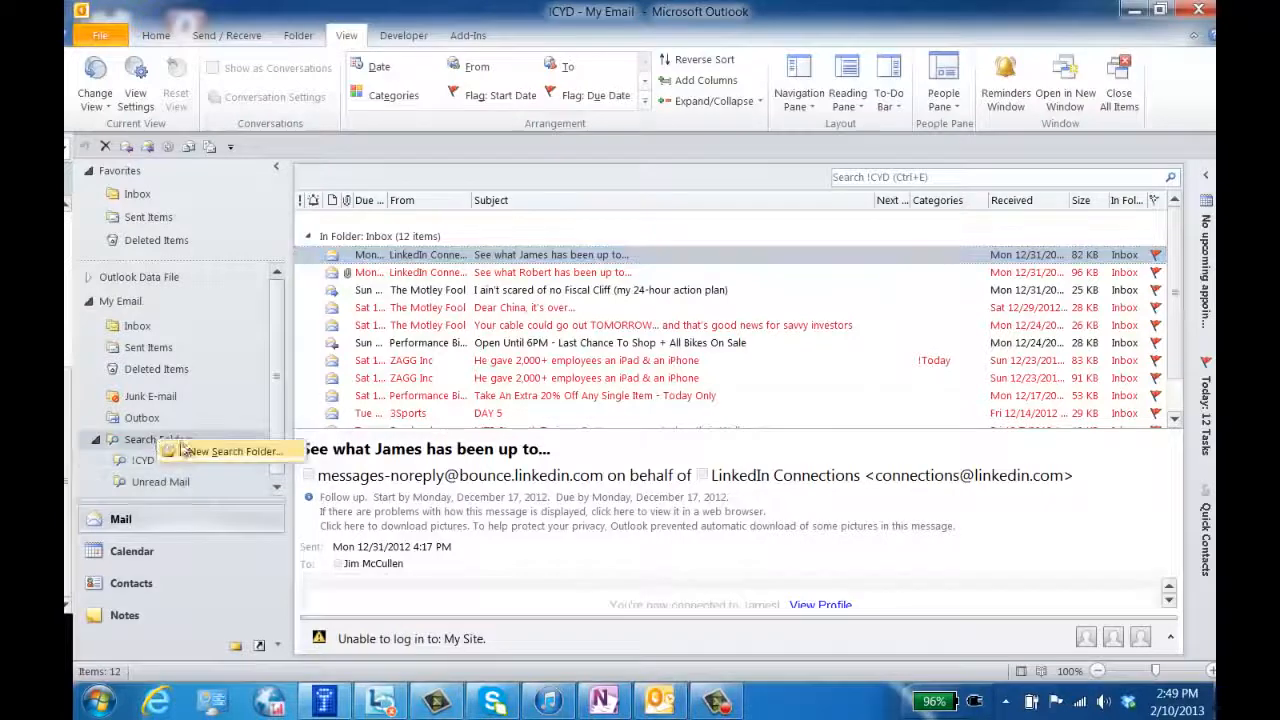
{"action": "left_click", "coordinate": [215, 449]}
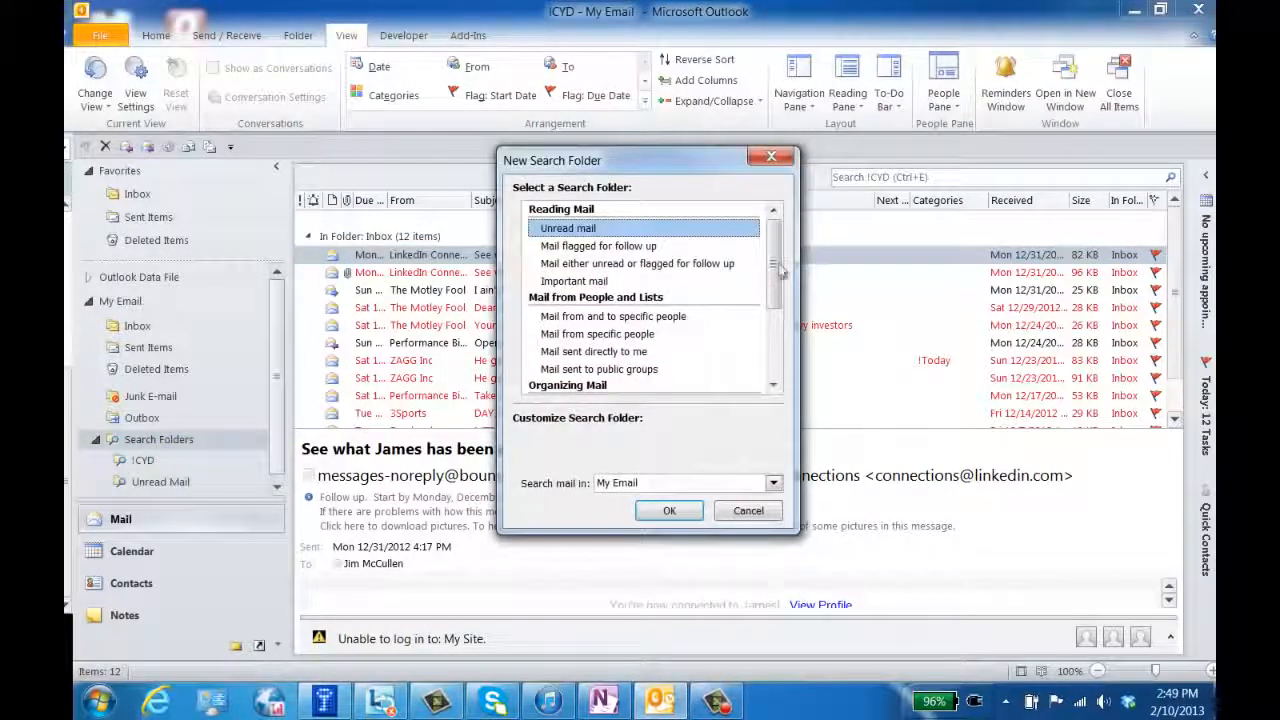
{"action": "left_click_drag", "start_coordinate": [775, 280], "coordinate": [772, 361]}
{"action": "left_click", "coordinate": [665, 371]}
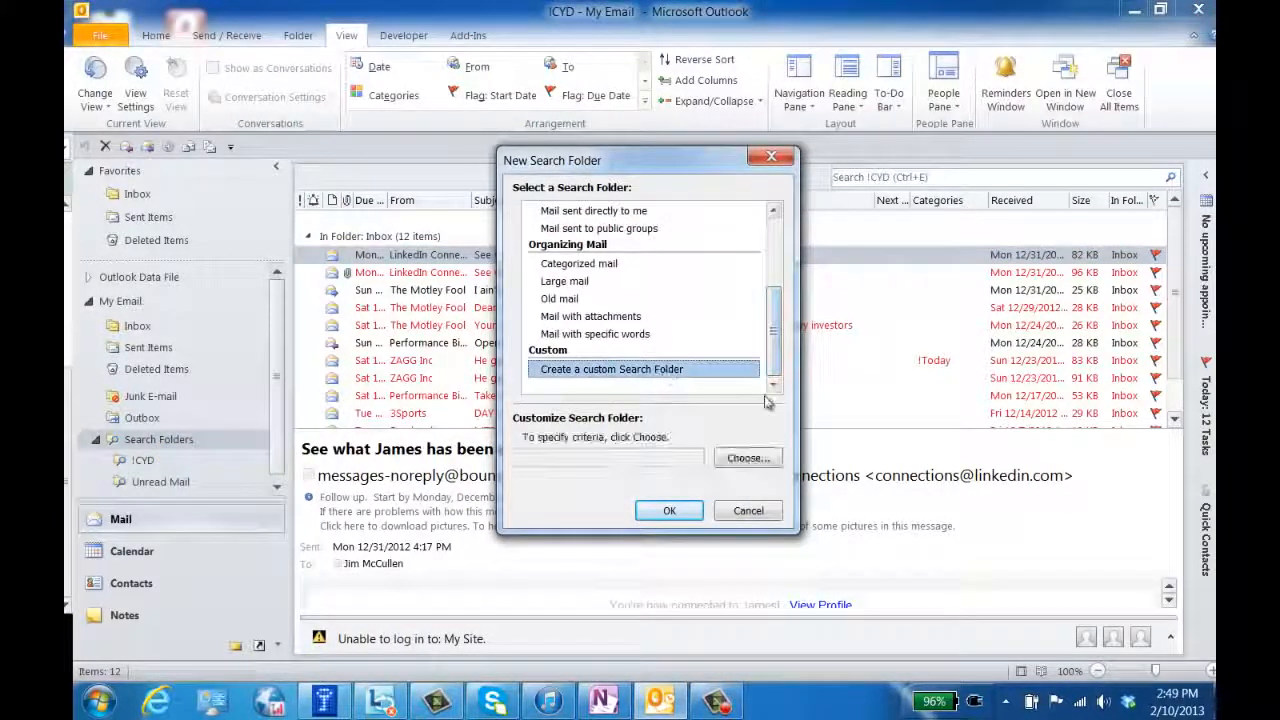
{"action": "left_click", "coordinate": [748, 459]}
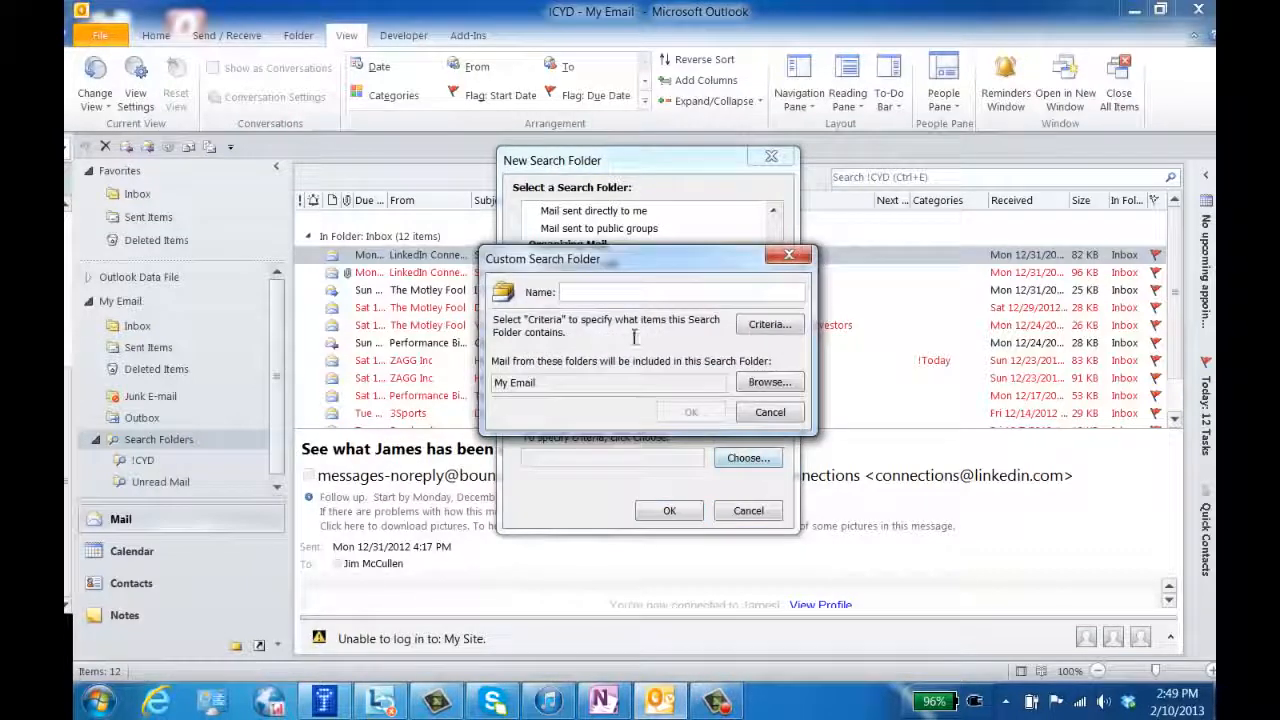
{"action": "type", "text": "!D"}
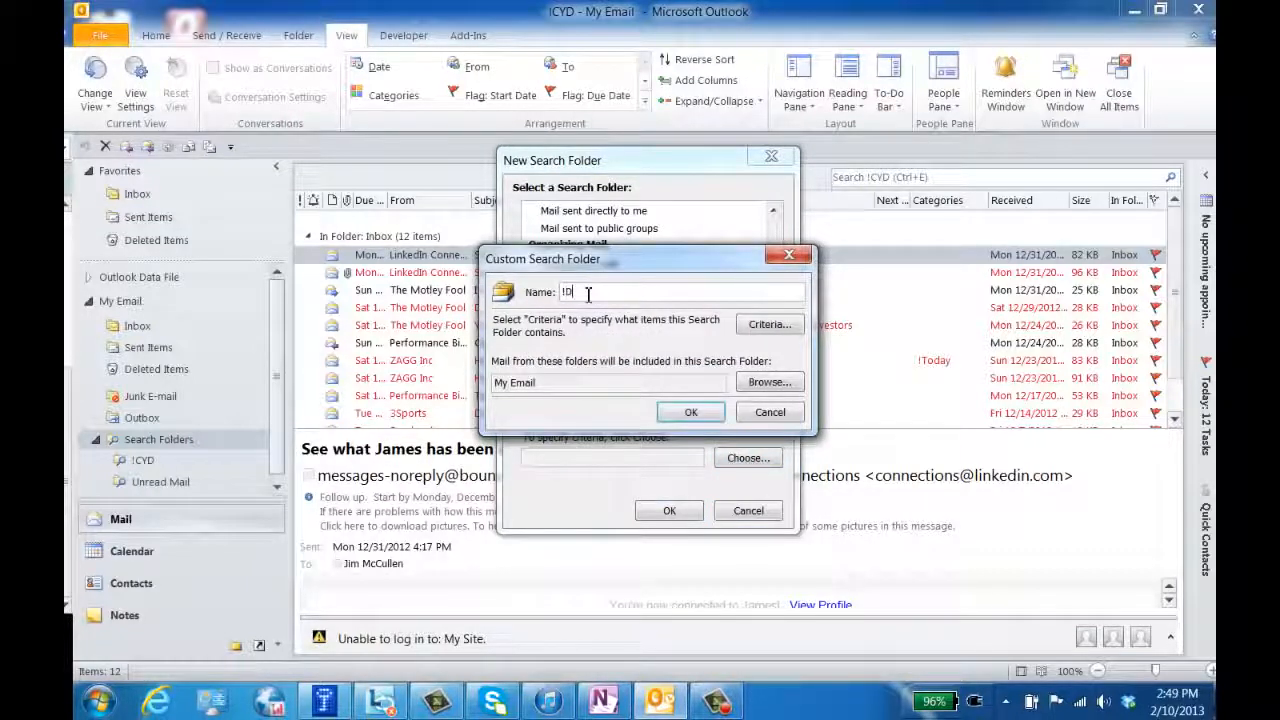
{"action": "type", "text": "ue Today"}
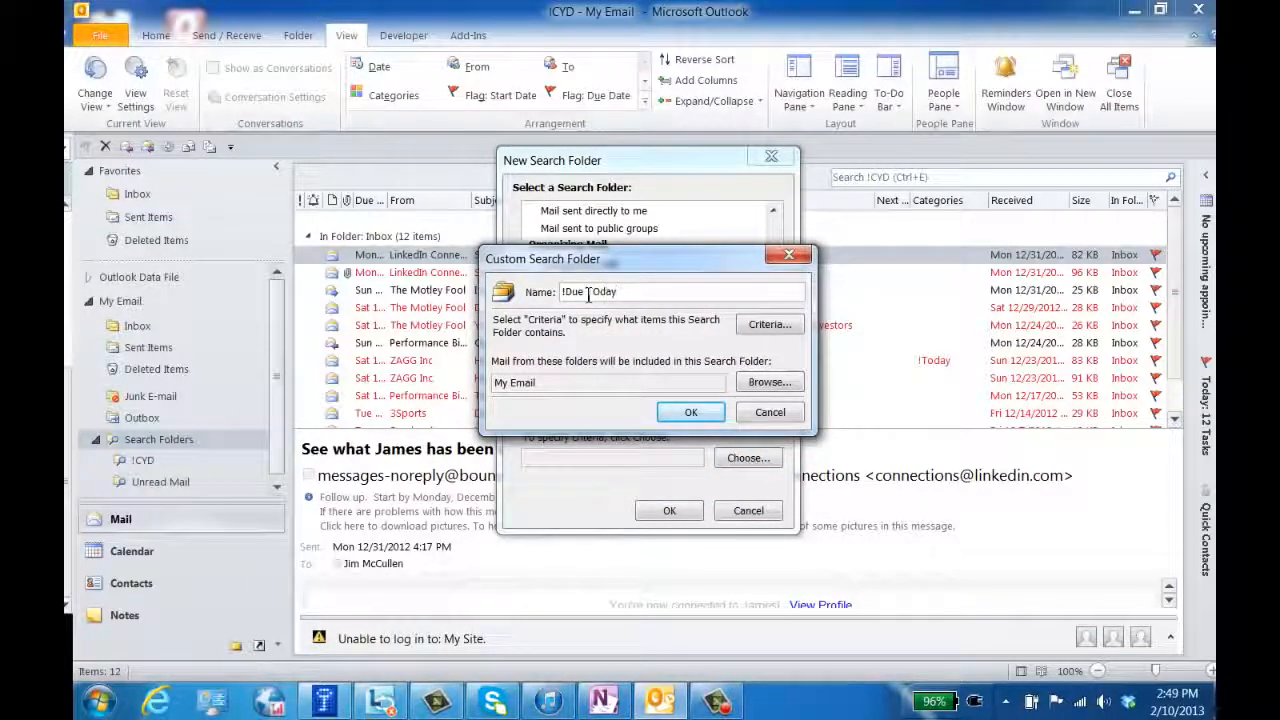
{"action": "key", "text": "BackSpace"}
{"action": "key", "text": "BackSpace"}
{"action": "type", "text": "oda"}
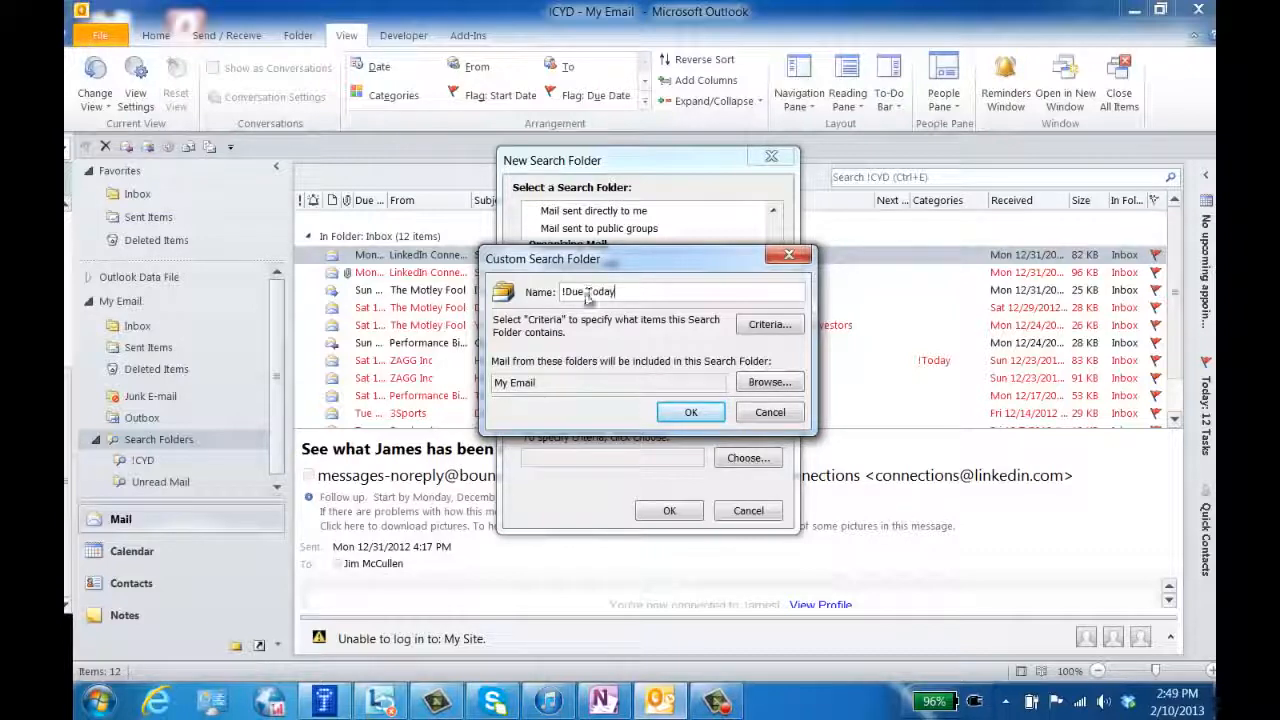
{"action": "type", "text": "y"}
Step: Set the !Due Today folder's criteria to only items which are flagged by me
{"action": "left_click", "coordinate": [770, 324]}
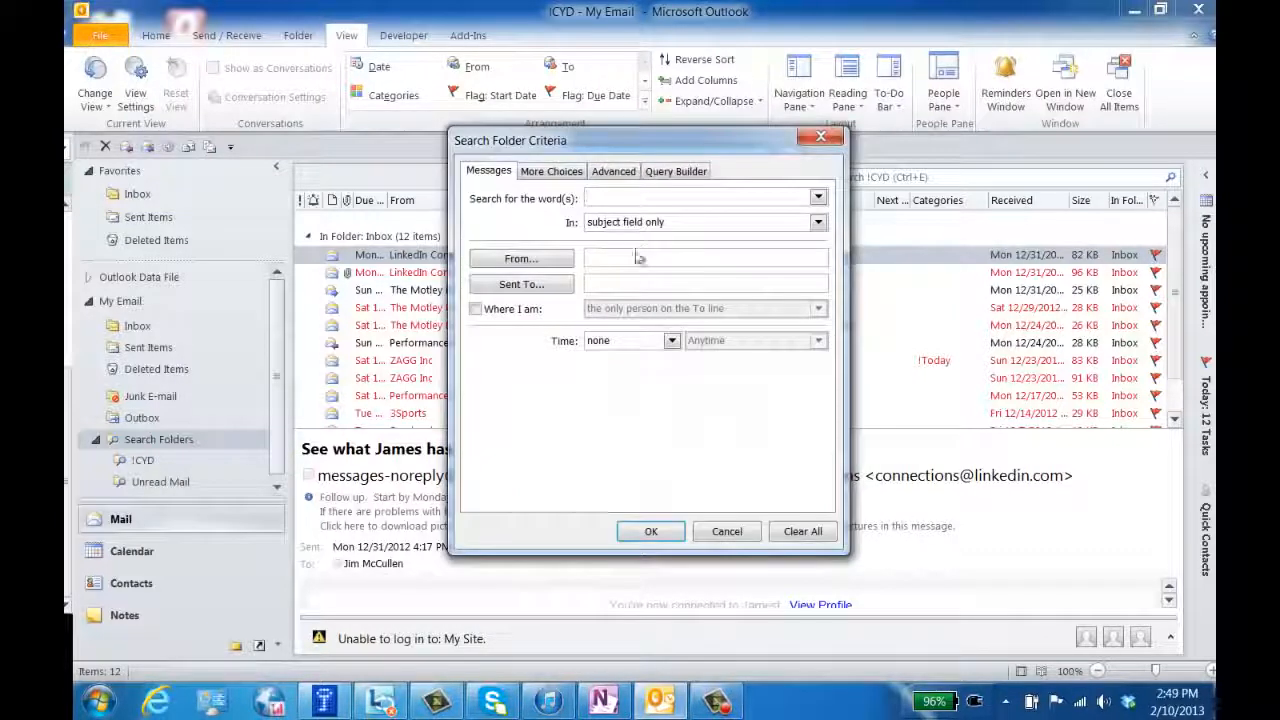
{"action": "left_click", "coordinate": [552, 172]}
{"action": "left_click", "coordinate": [475, 300]}
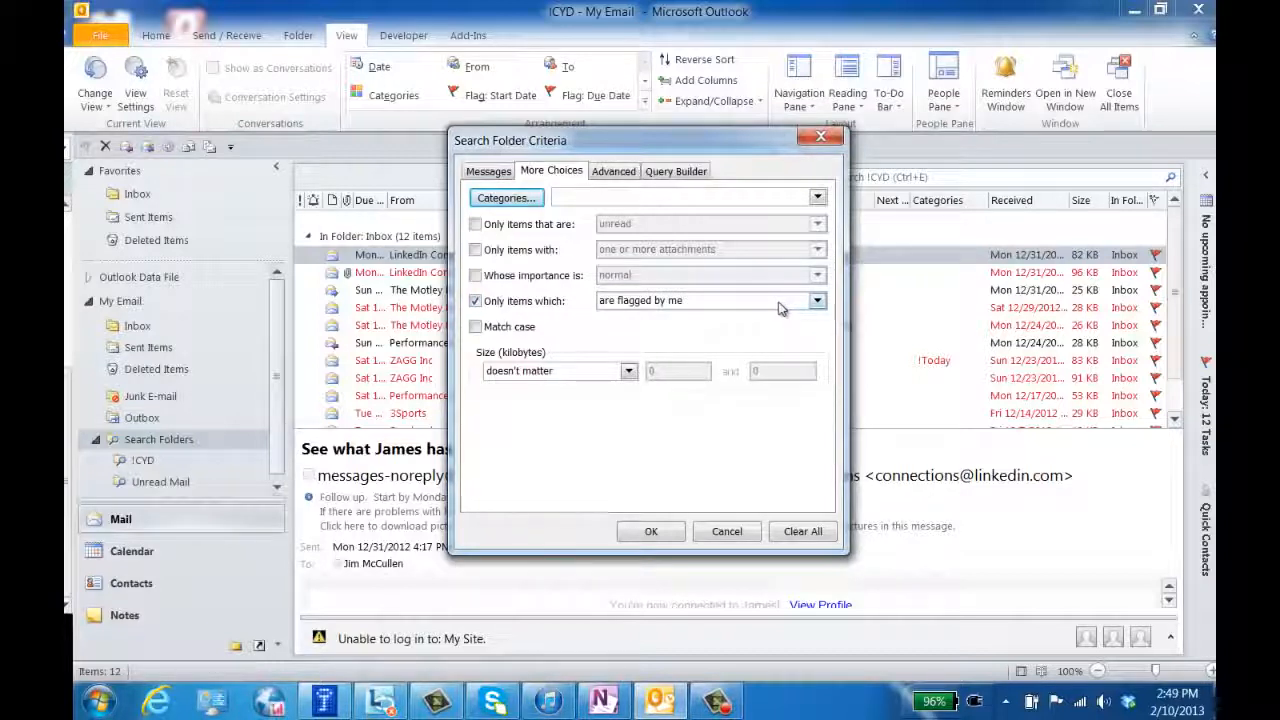
Step: Add an advanced criterion requiring the Due Date mail field to be Today, and accept the search criteria
{"action": "left_click", "coordinate": [610, 171]}
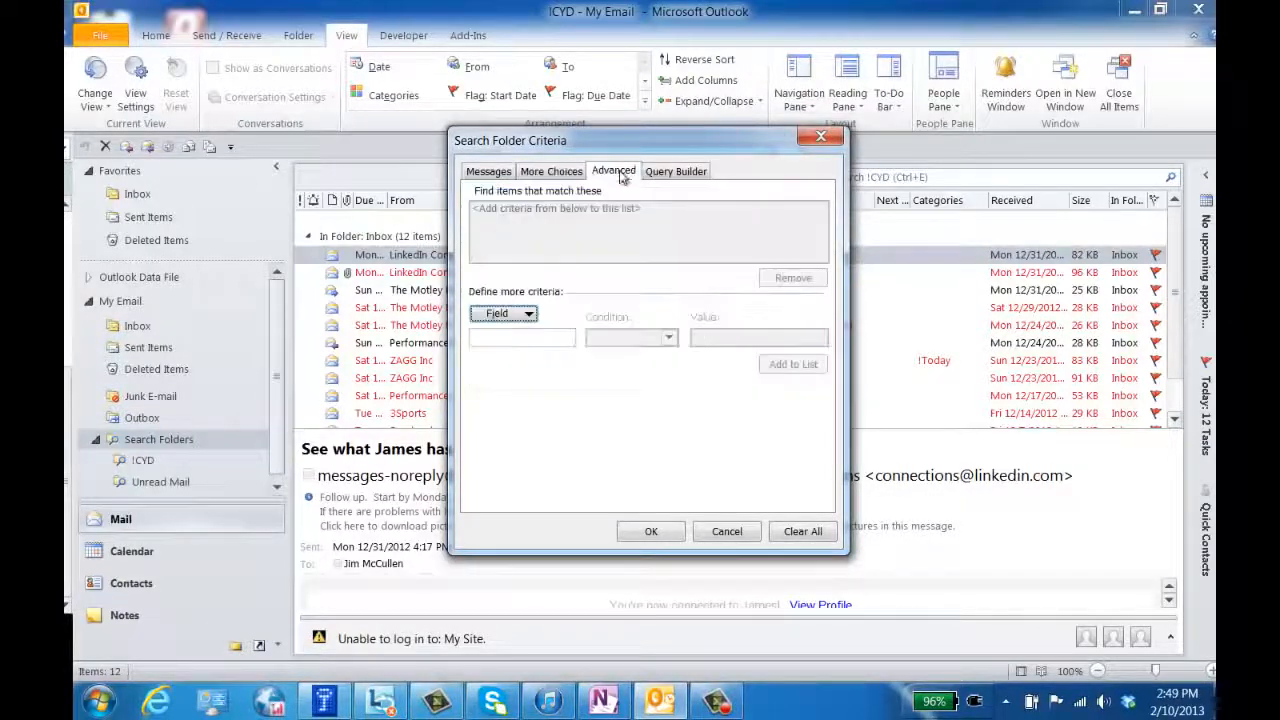
{"action": "left_click", "coordinate": [526, 315]}
{"action": "mouse_move", "coordinate": [543, 395]}
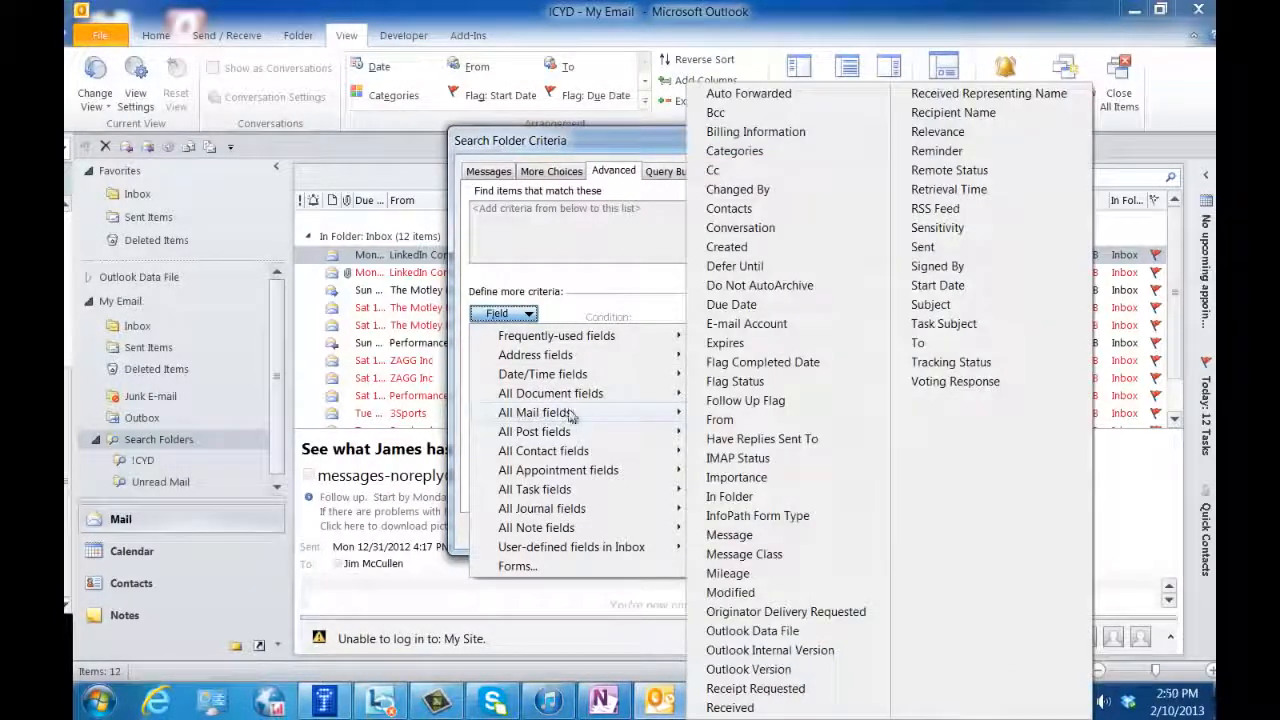
{"action": "left_click", "coordinate": [740, 304]}
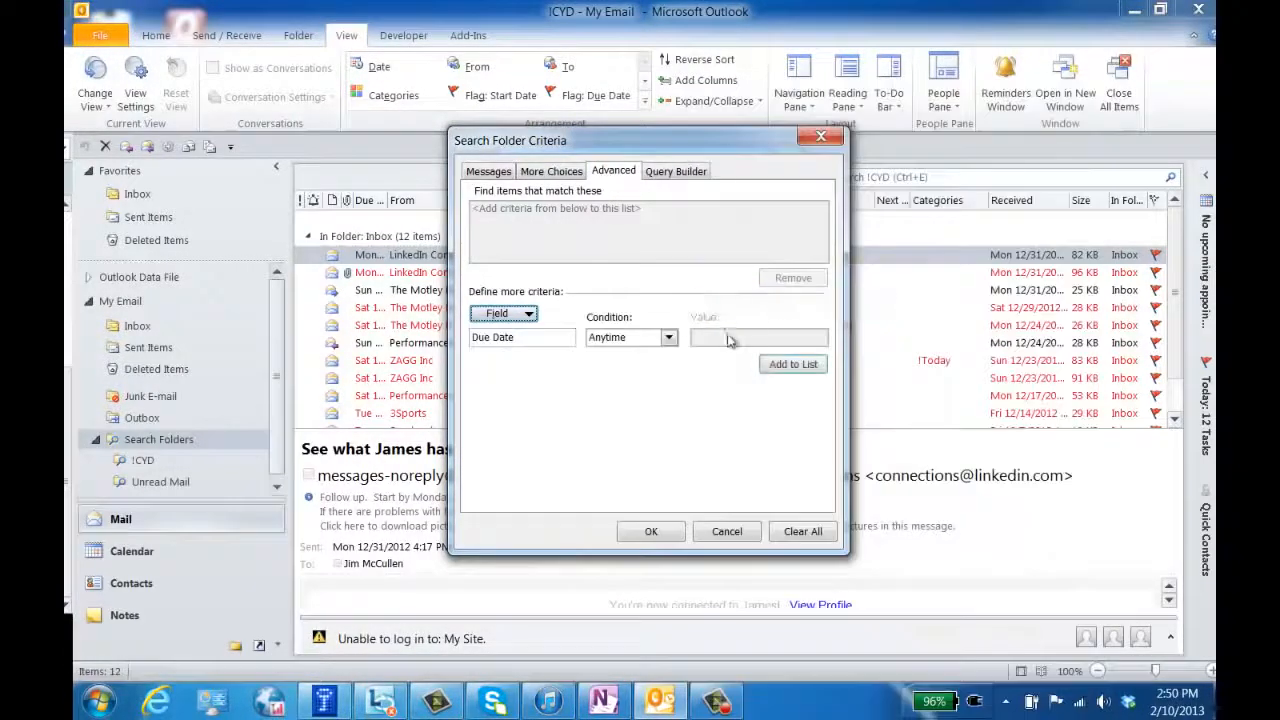
{"action": "left_click", "coordinate": [666, 337]}
{"action": "left_click", "coordinate": [631, 381]}
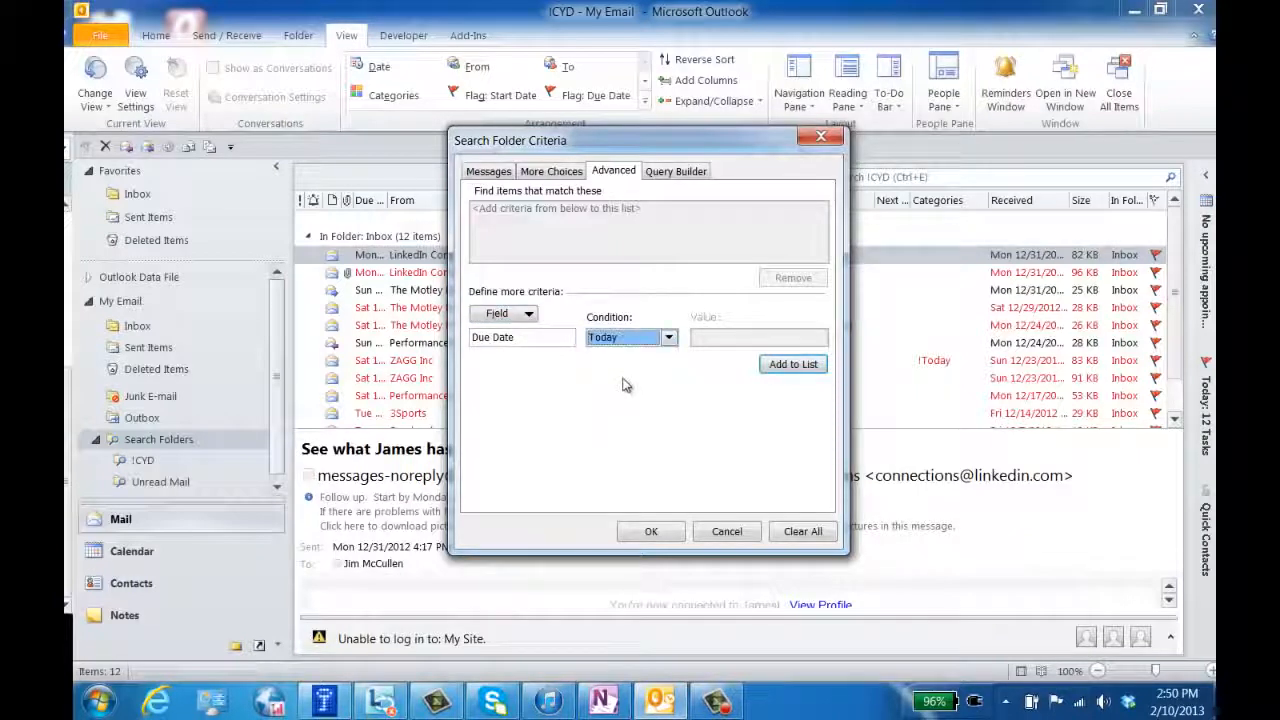
{"action": "left_click", "coordinate": [645, 535]}
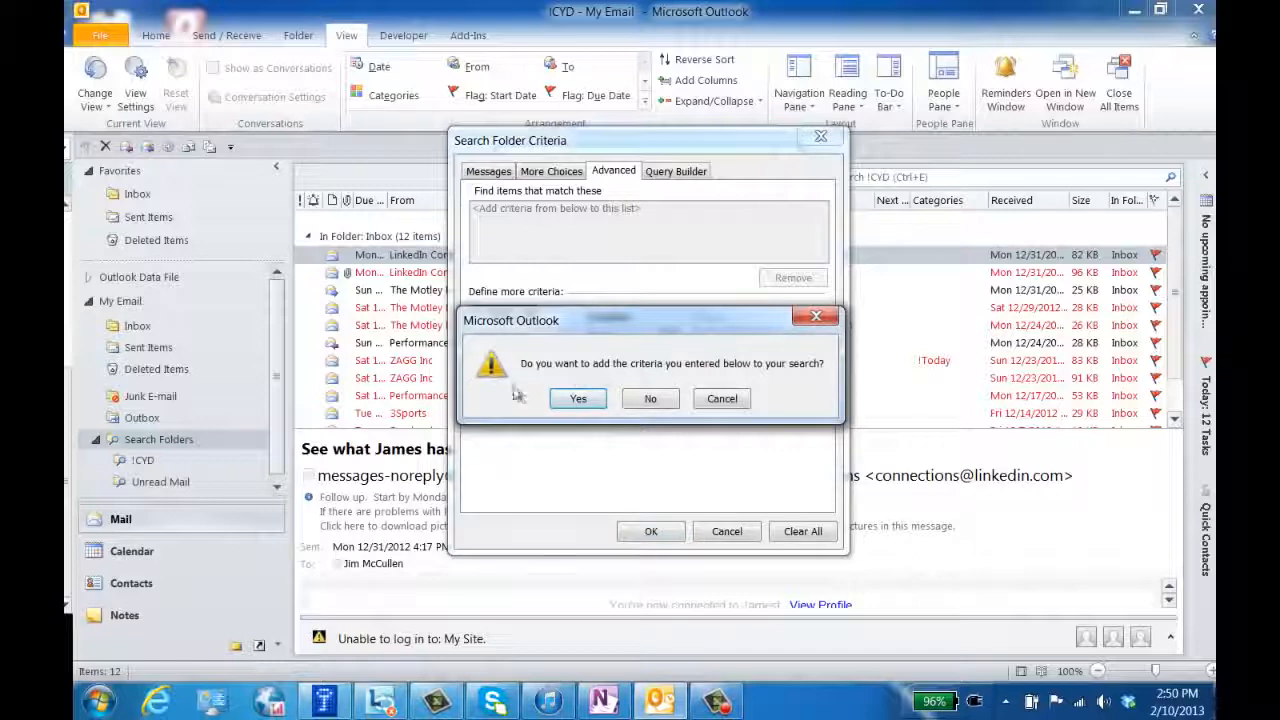
{"action": "left_click", "coordinate": [580, 399]}
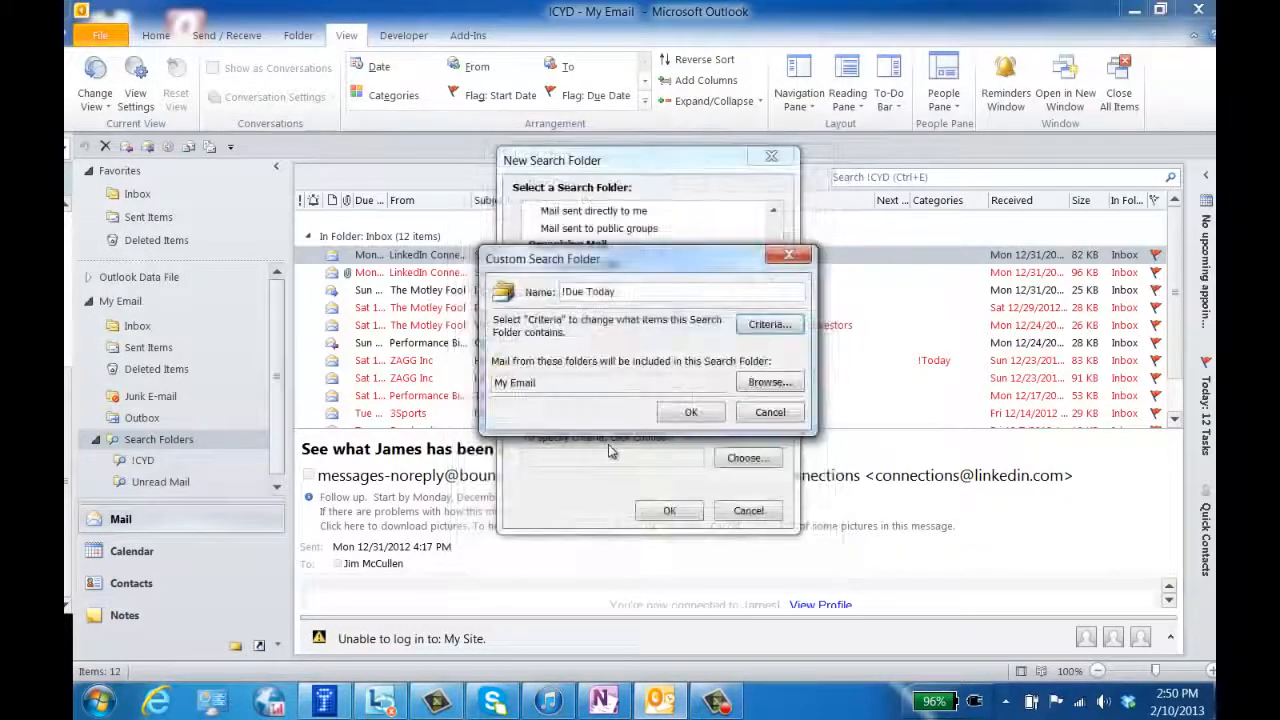
Step: Restrict the !Due Today search folder to Inbox and Sent Items instead of My Email, and create it
{"action": "left_click", "coordinate": [769, 382]}
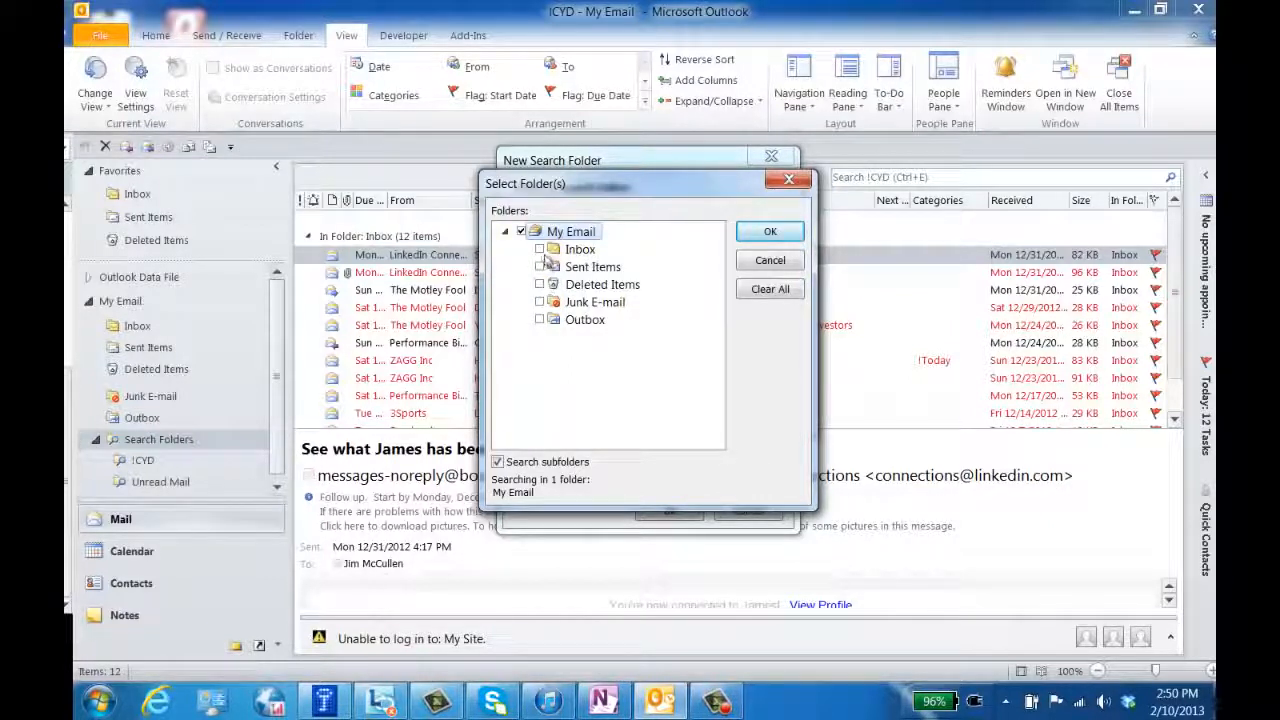
{"action": "left_click", "coordinate": [521, 231]}
{"action": "left_click", "coordinate": [539, 249]}
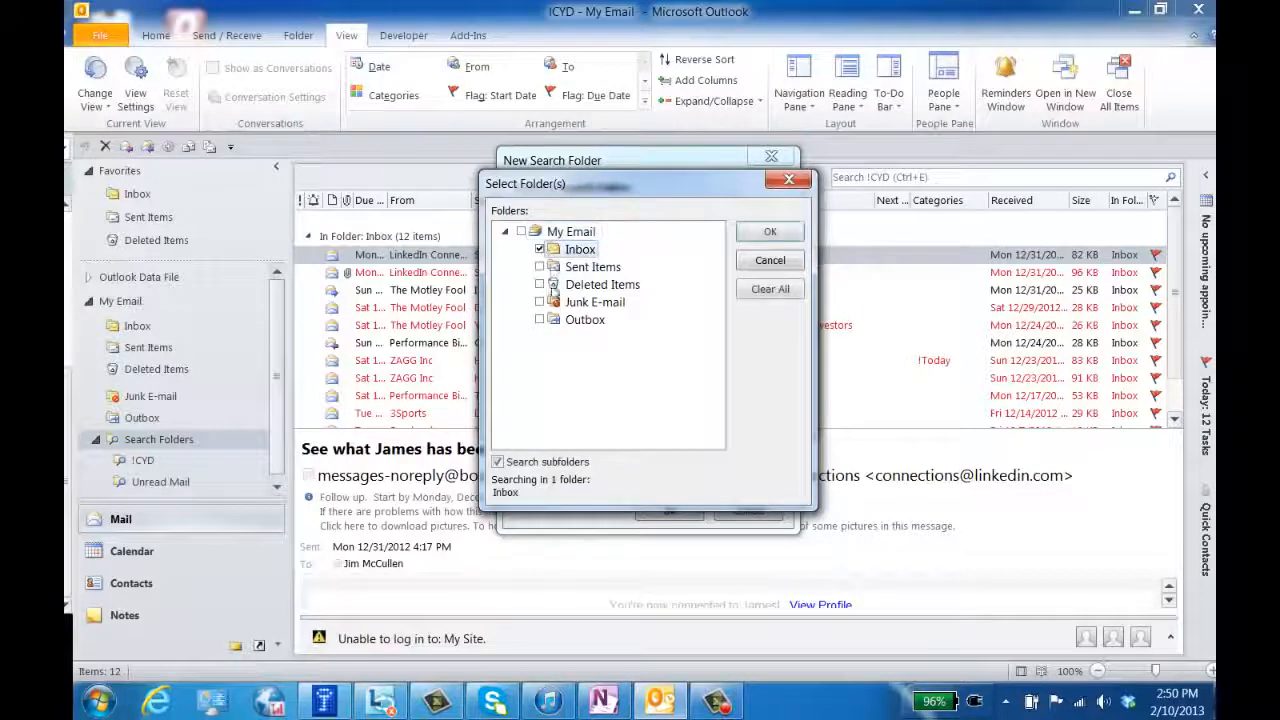
{"action": "left_click", "coordinate": [539, 267]}
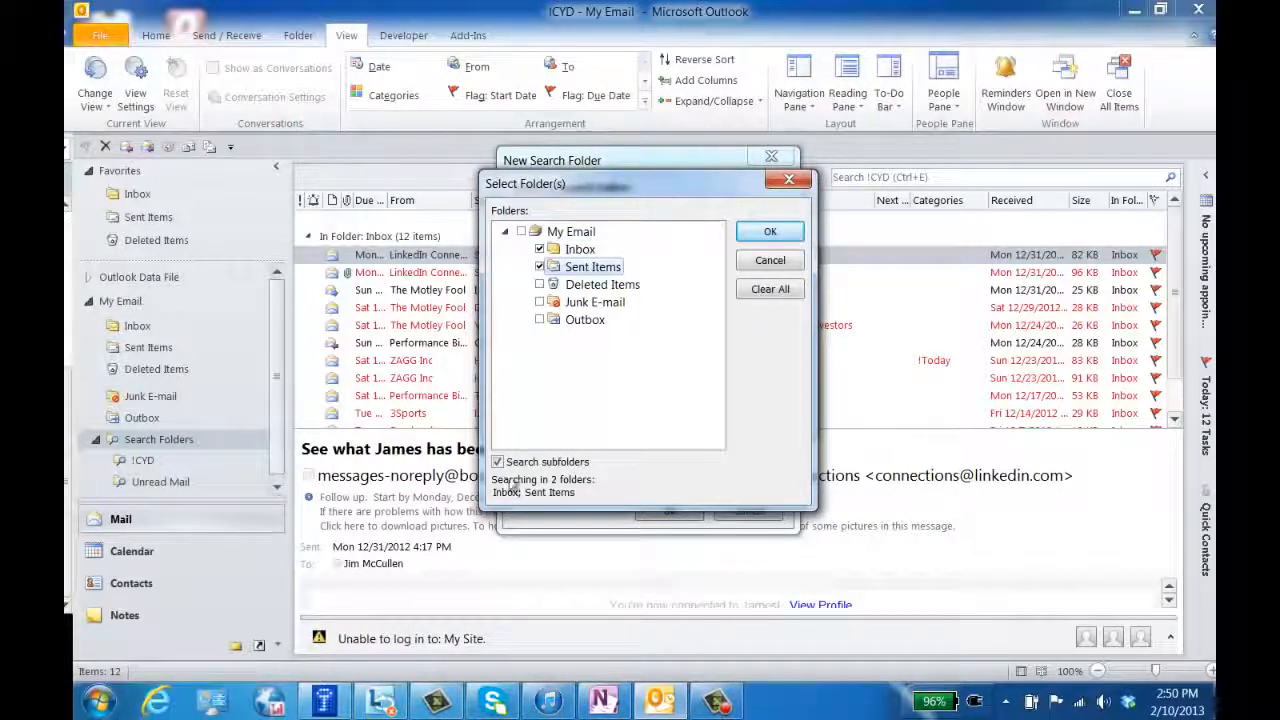
{"action": "left_click", "coordinate": [768, 232]}
{"action": "left_click", "coordinate": [690, 412]}
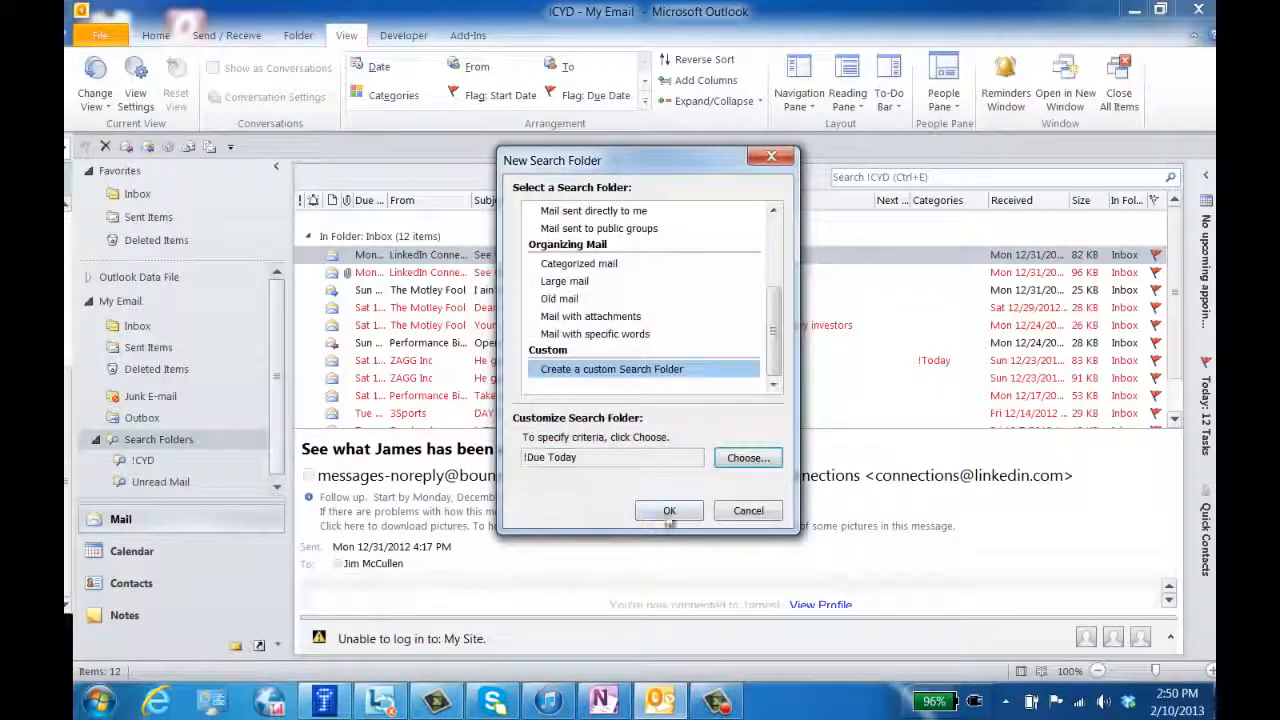
{"action": "left_click", "coordinate": [669, 510]}
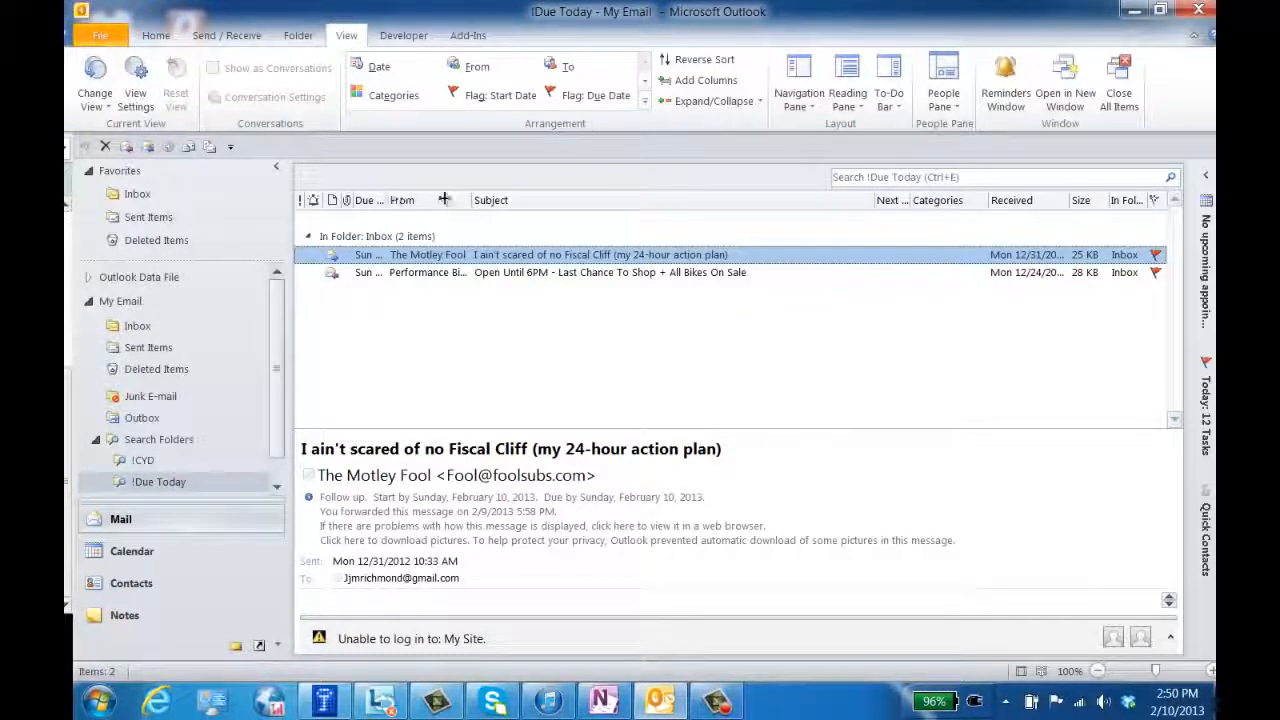
Step: Widen the Due Date column to fit its contents, and arrange !Due Today by date with conversations shown in this folder only
{"action": "double_click", "coordinate": [390, 200]}
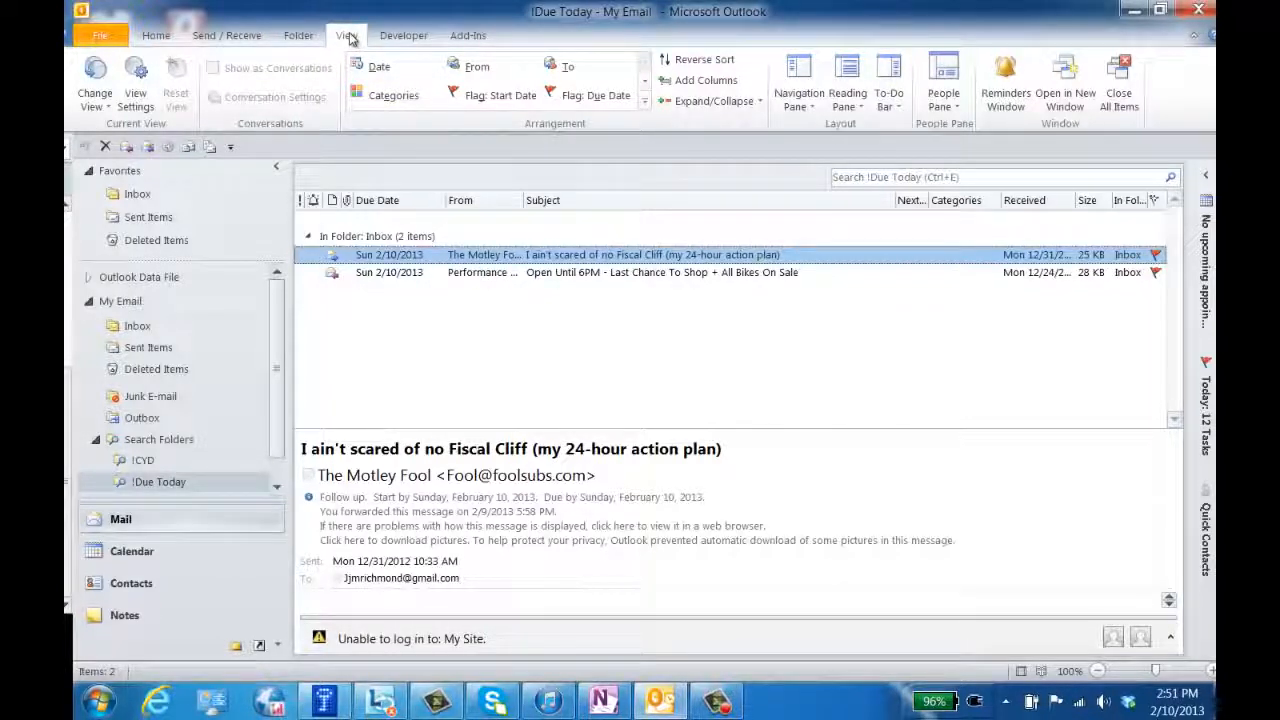
{"action": "left_click", "coordinate": [384, 67]}
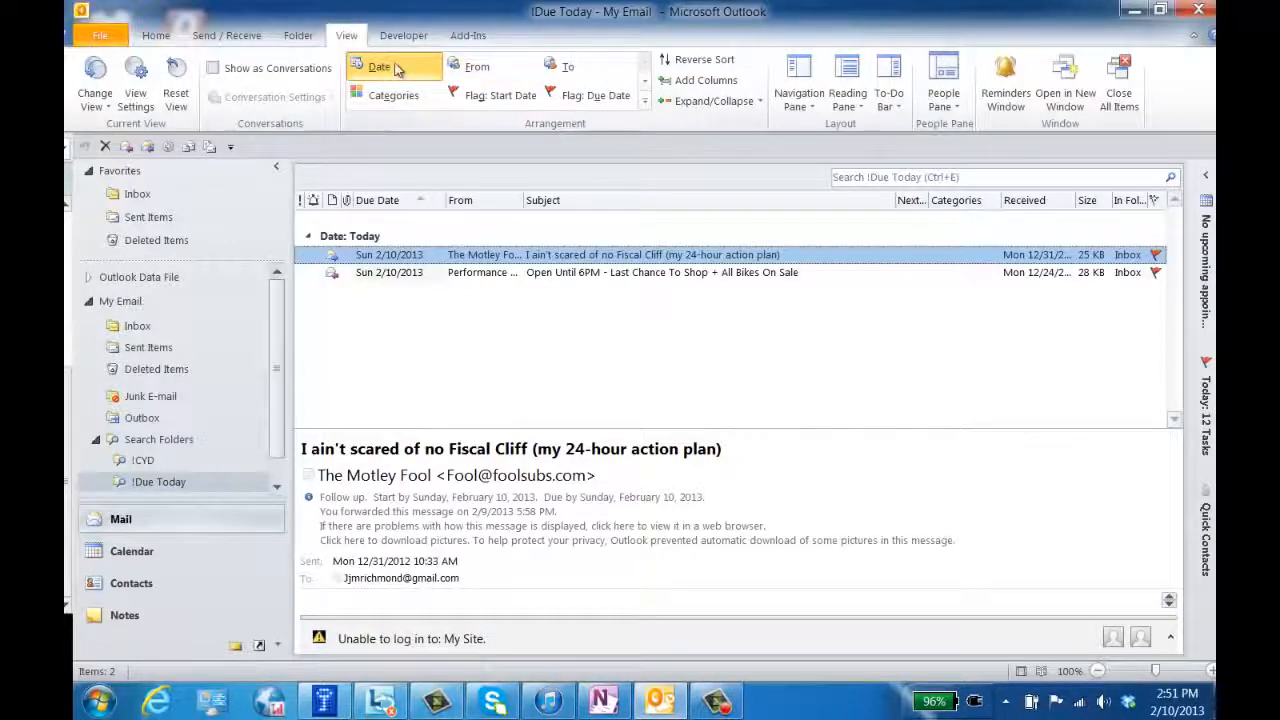
{"action": "left_click", "coordinate": [212, 68]}
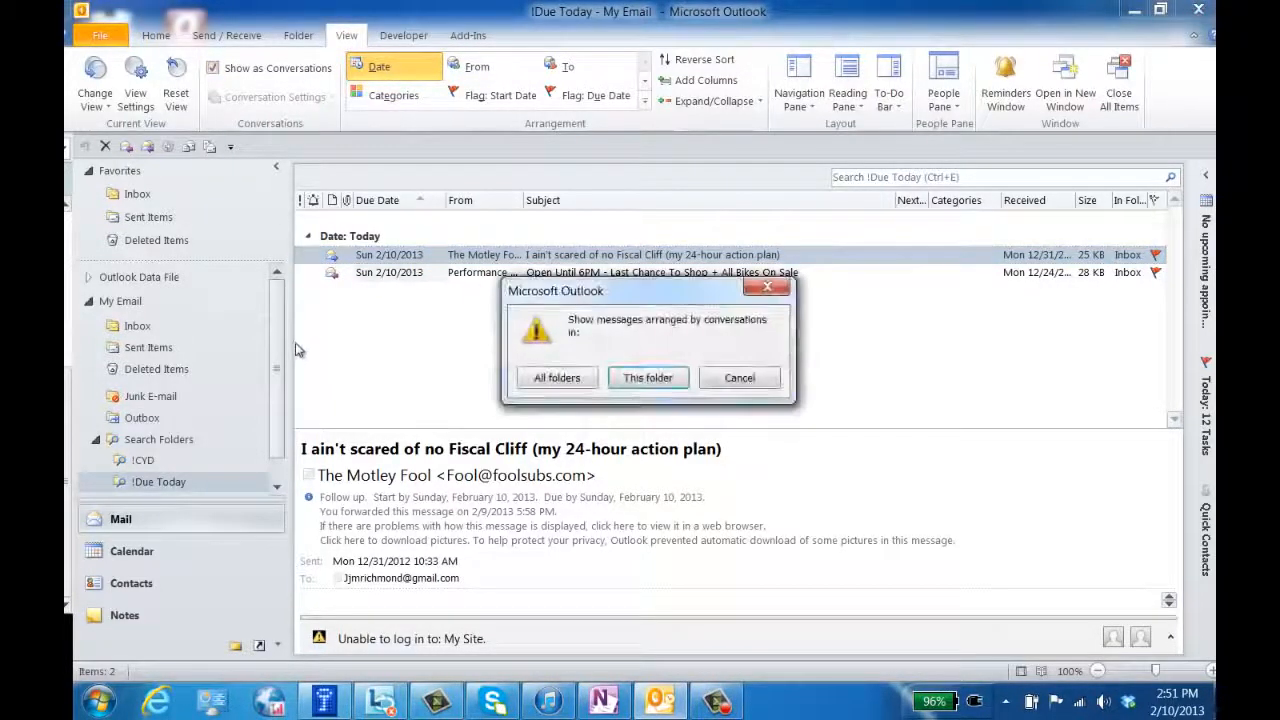
{"action": "left_click", "coordinate": [648, 378]}
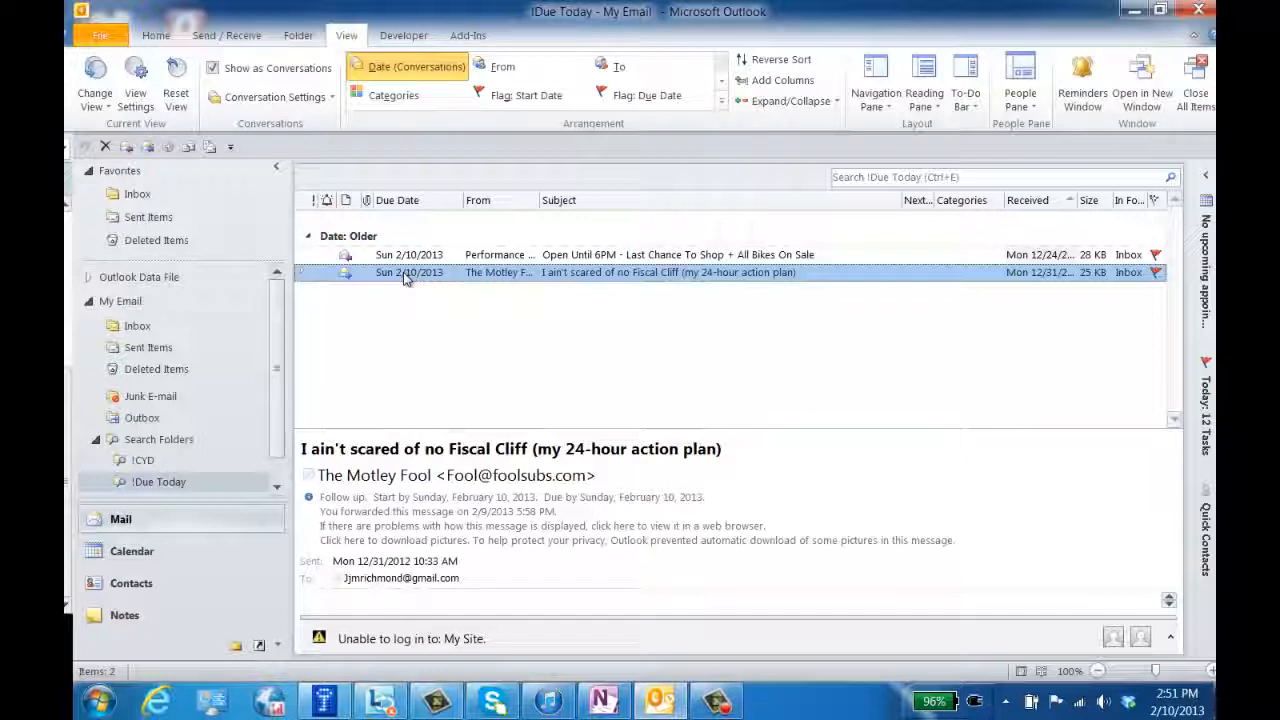
Step: Expand the Fiscal Cliff message's conversation to view its related messages, and collapse it again
{"action": "left_click", "coordinate": [303, 277]}
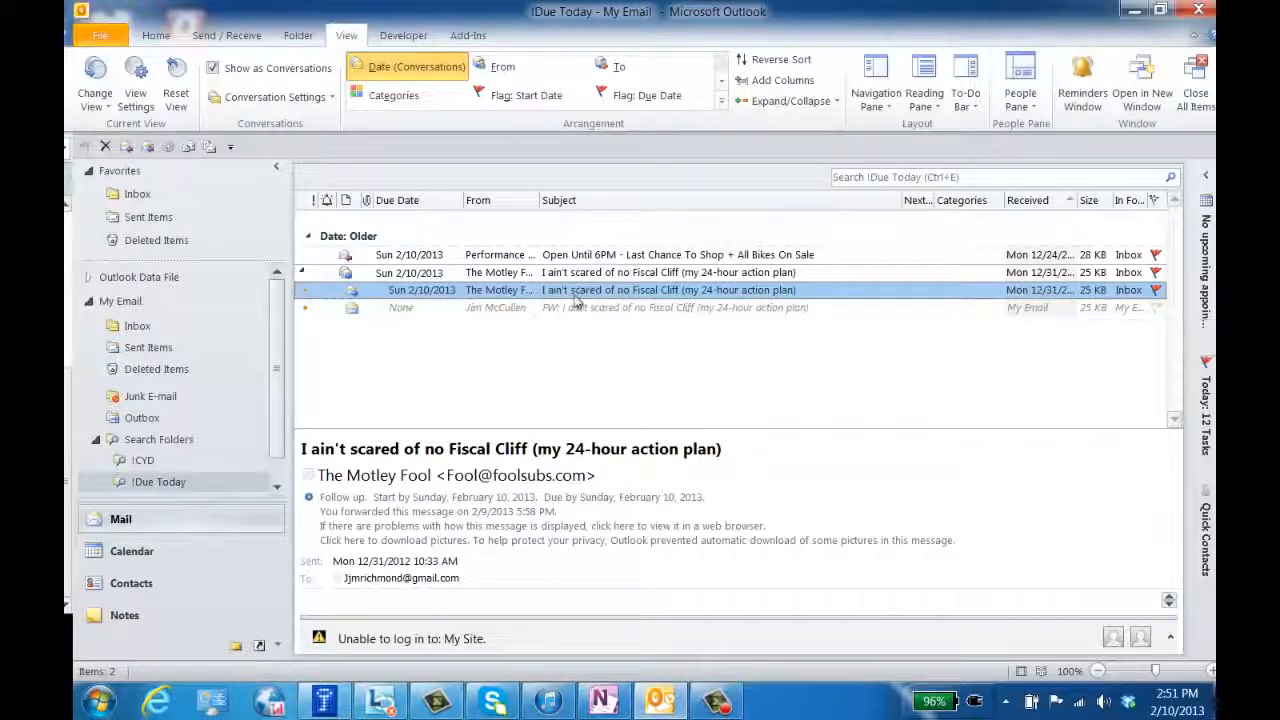
{"action": "left_click", "coordinate": [307, 273]}
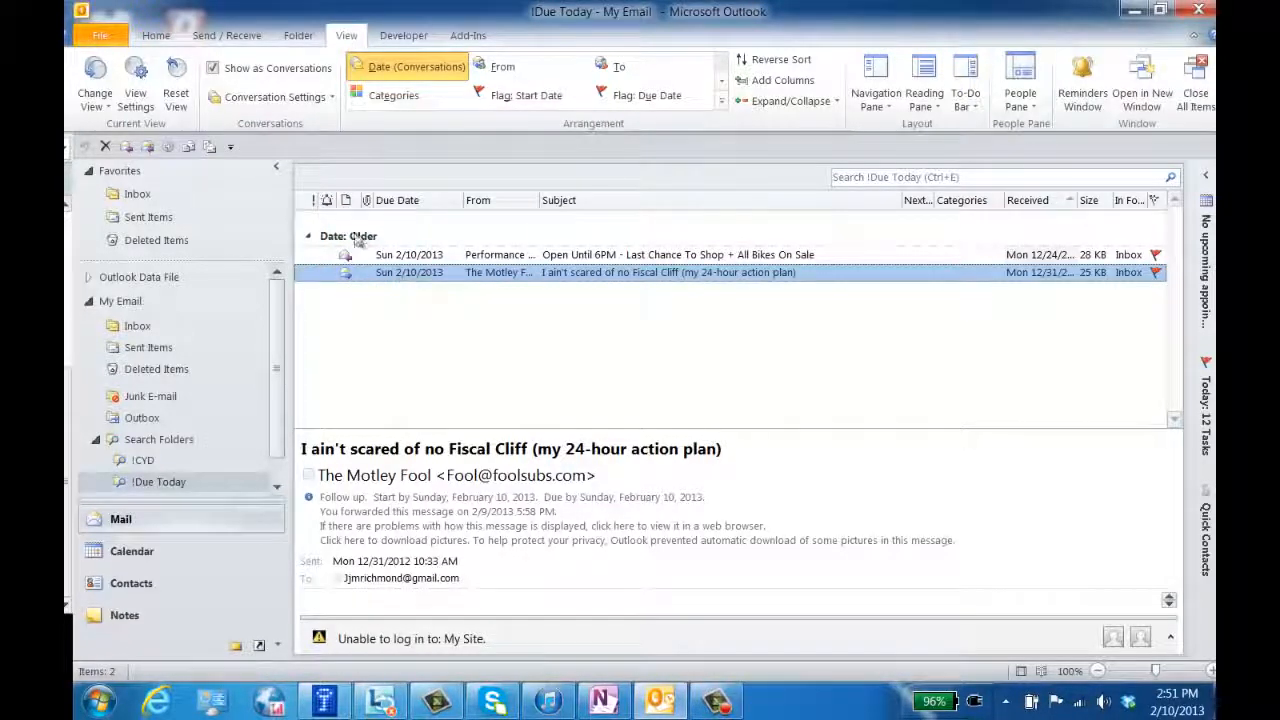
{"action": "left_click_drag", "start_coordinate": [358, 238], "coordinate": [392, 251]}
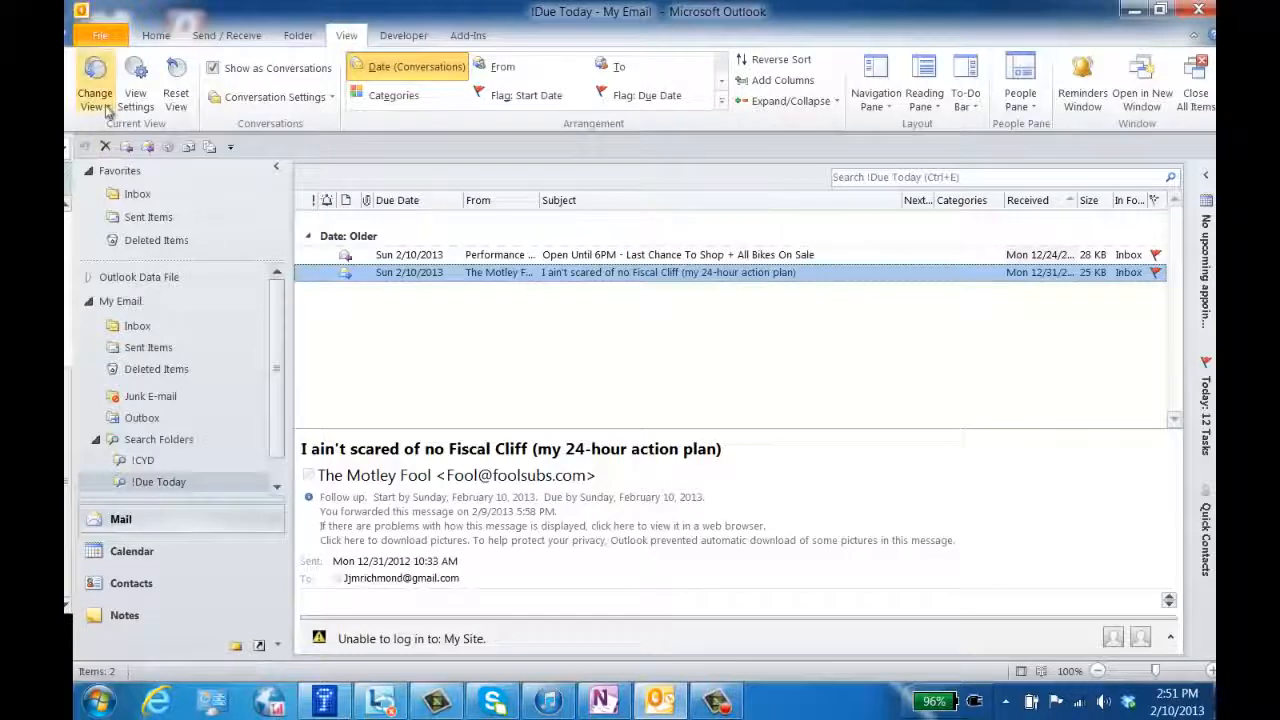
Step: Turn off automatic grouping according to arrangement in the !Due Today view settings, and accept the view settings
{"action": "left_click", "coordinate": [135, 95]}
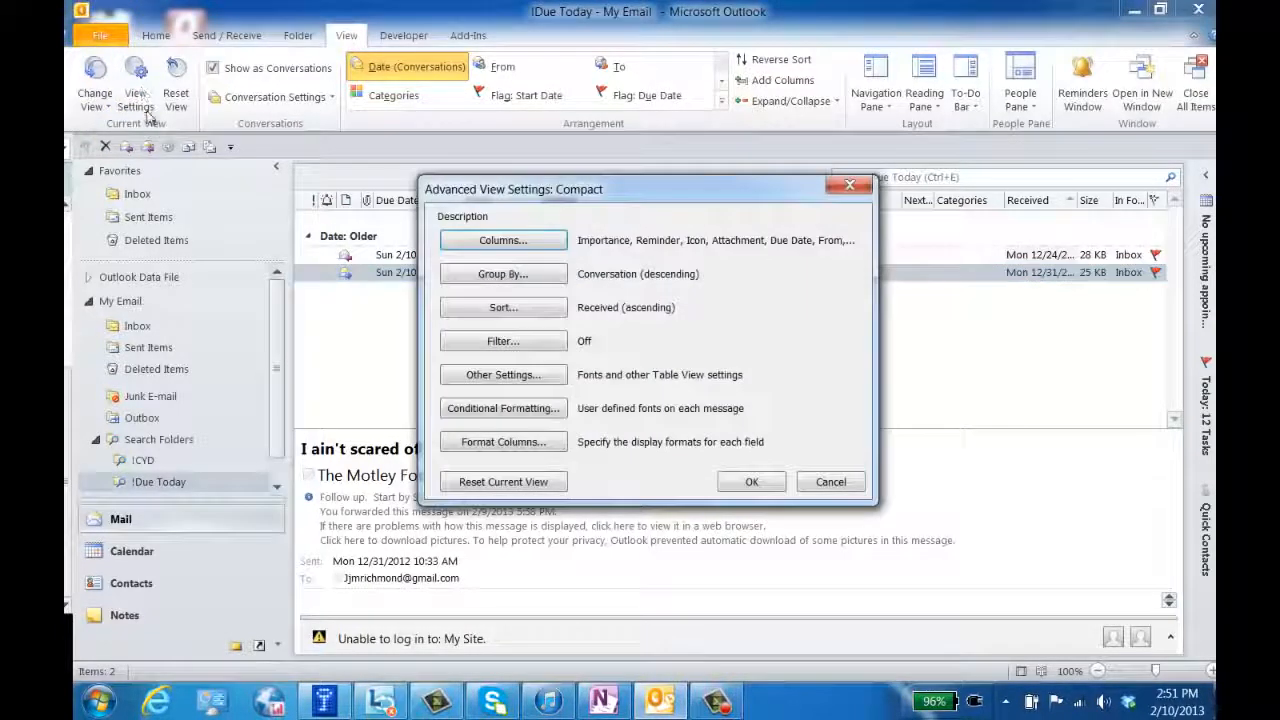
{"action": "left_click", "coordinate": [545, 279]}
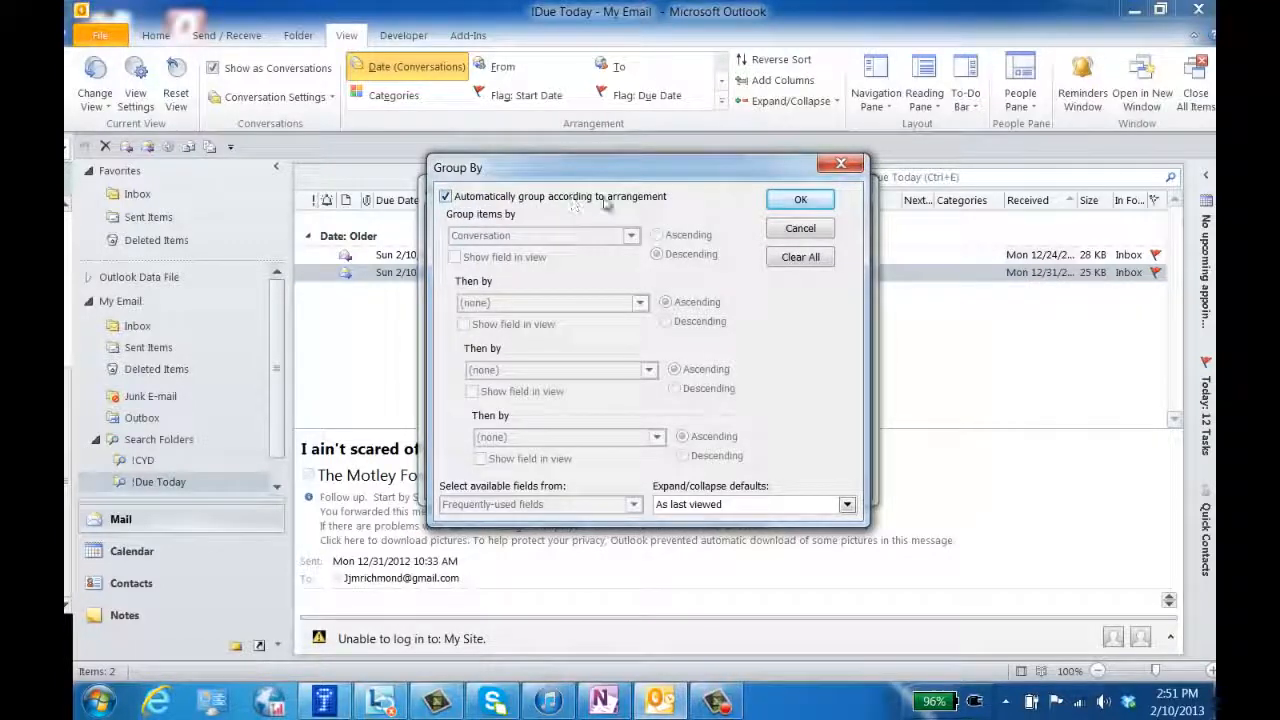
{"action": "left_click", "coordinate": [445, 197]}
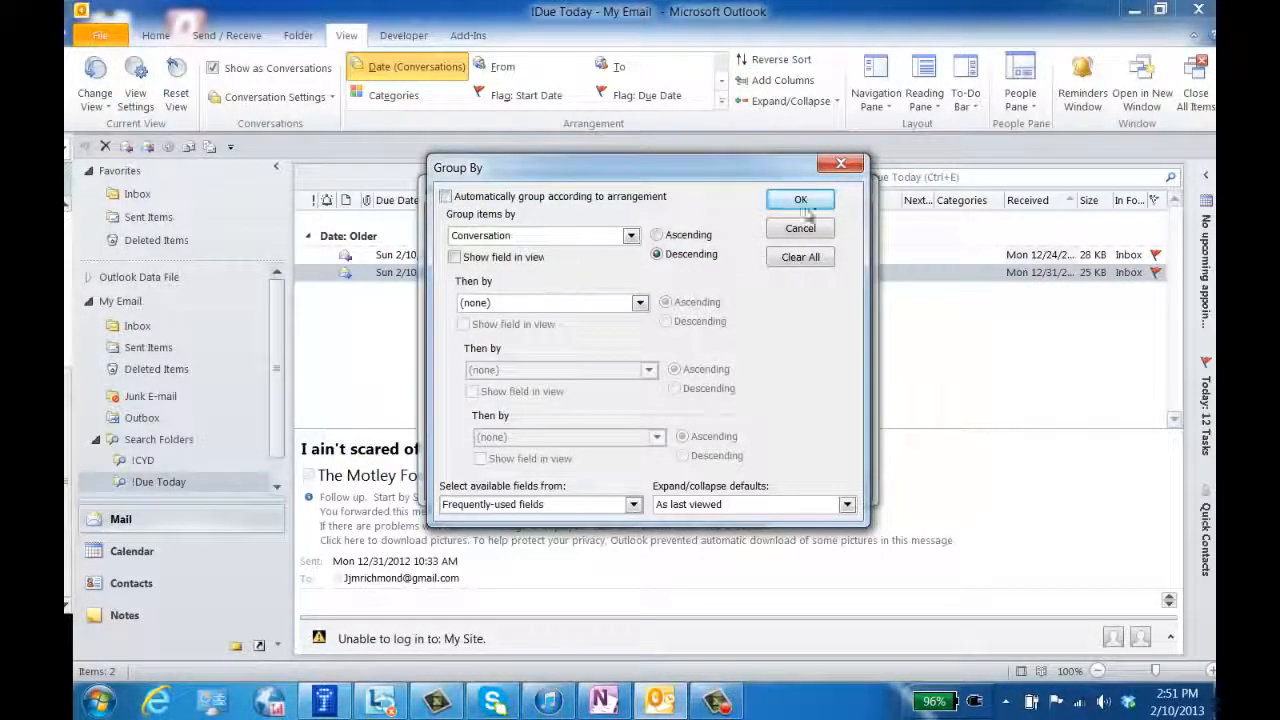
{"action": "key", "text": "Return"}
{"action": "key", "text": "Return"}
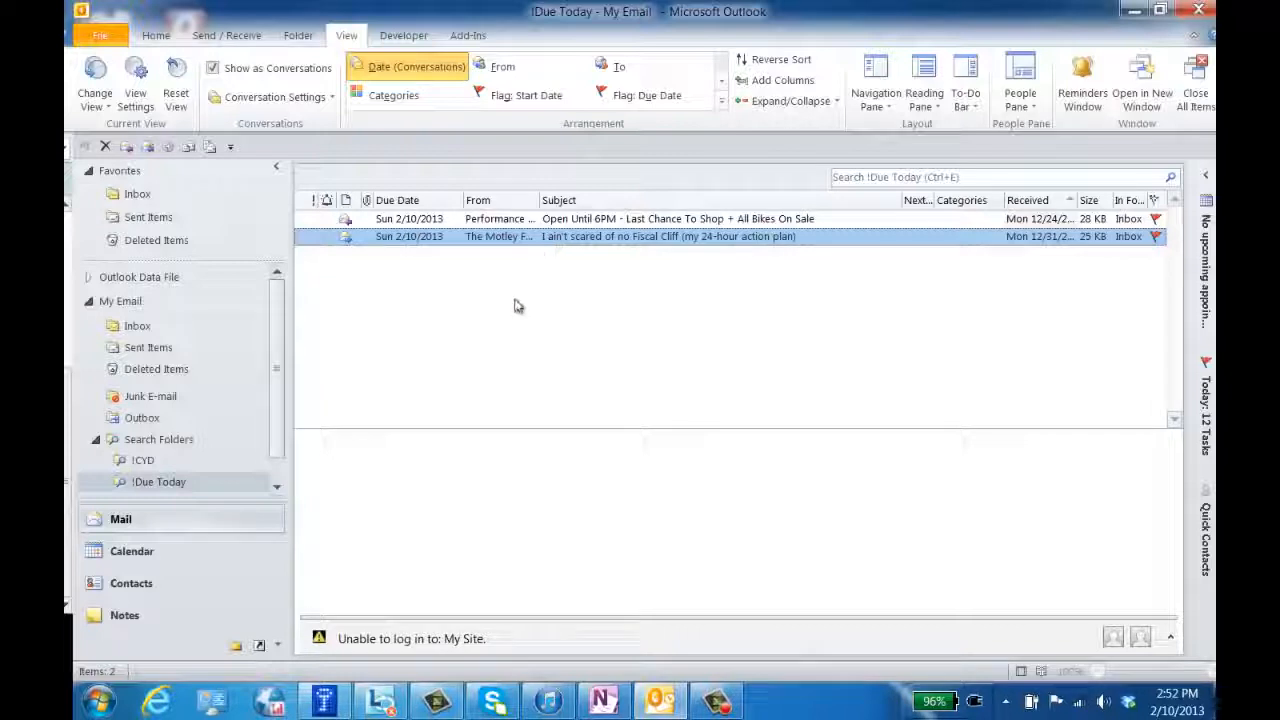
Step: Start a new custom search folder under Search Folders and name it !Today's Focus
{"action": "scroll", "coordinate": [281, 393], "scroll_direction": "down", "scroll_amount": 1}
{"action": "scroll", "coordinate": [281, 393], "scroll_direction": "down", "scroll_amount": 1}
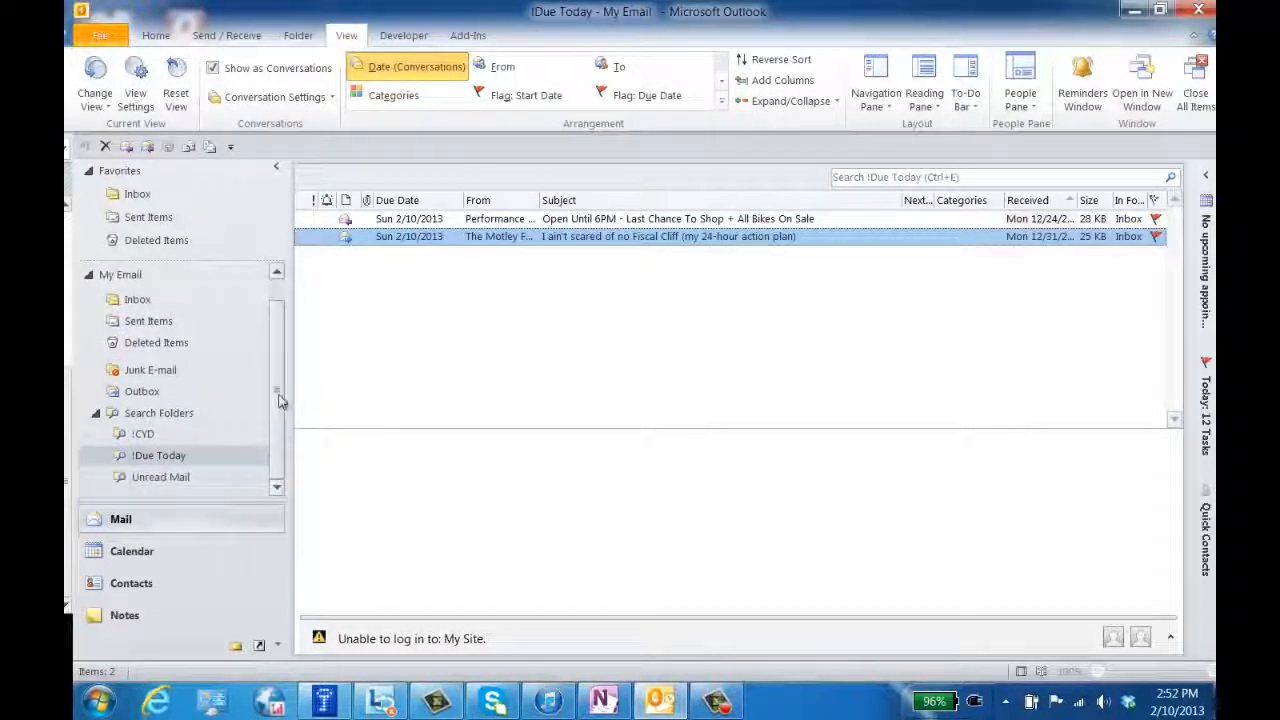
{"action": "right_click", "coordinate": [165, 413]}
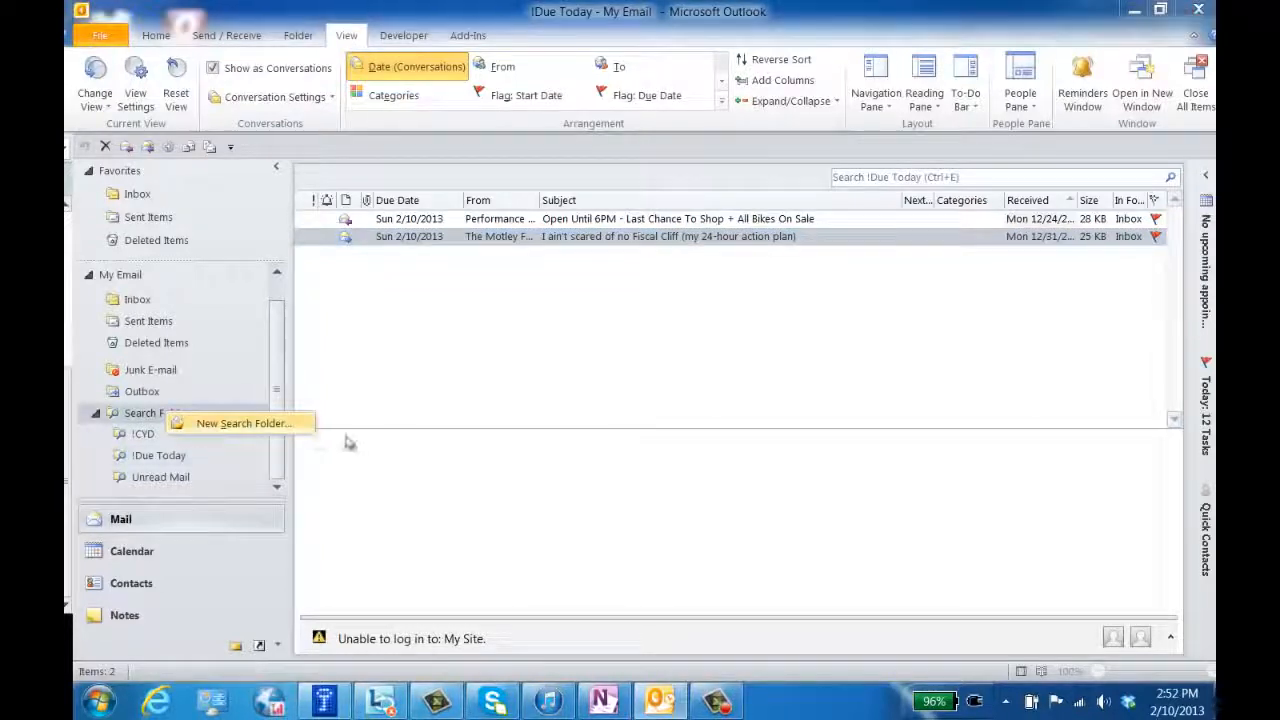
{"action": "left_click", "coordinate": [280, 424]}
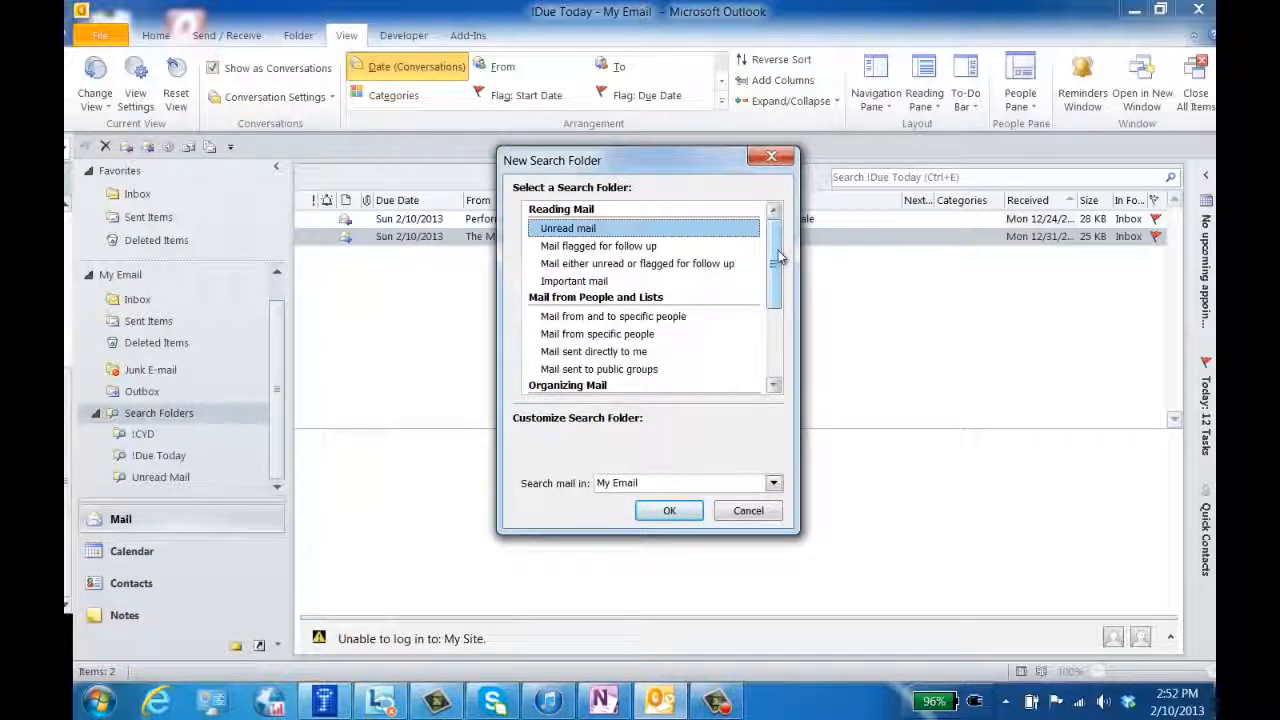
{"action": "left_click_drag", "start_coordinate": [780, 258], "coordinate": [806, 350]}
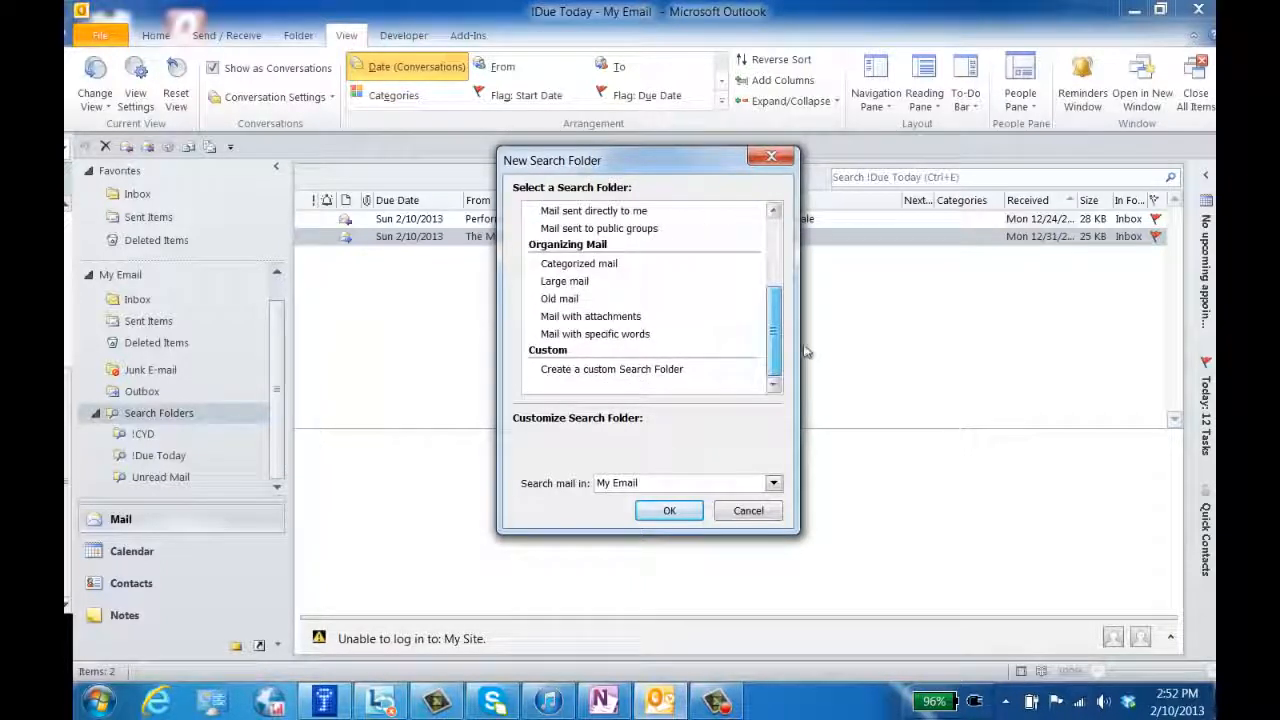
{"action": "left_click", "coordinate": [670, 370]}
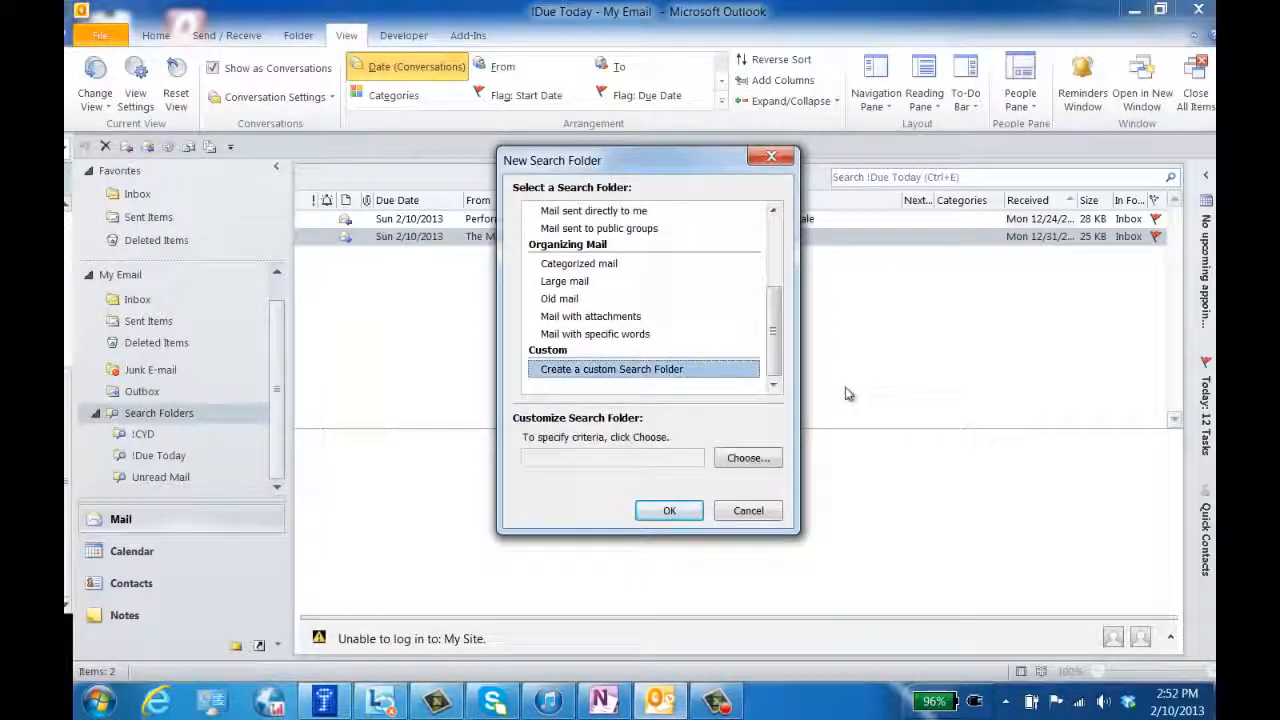
{"action": "left_click", "coordinate": [745, 458]}
{"action": "type", "text": "!"}
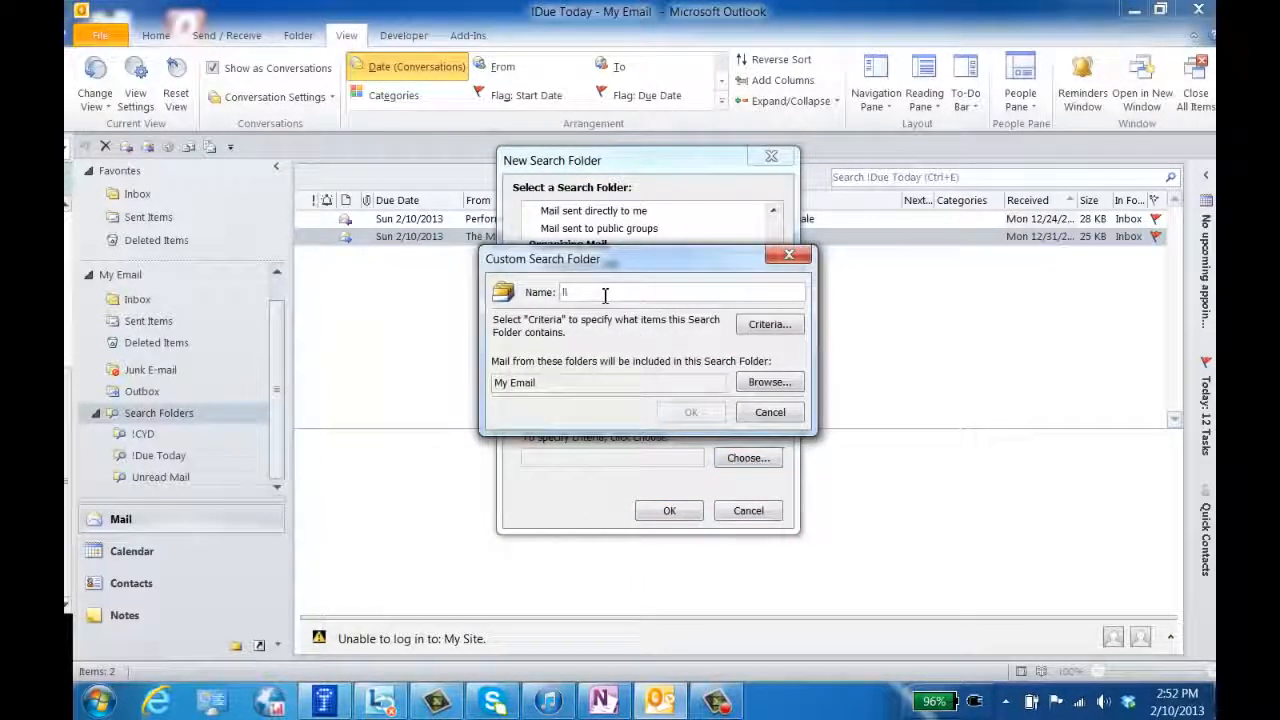
{"action": "type", "text": "Today"}
{"action": "key", "text": "Return"}
{"action": "type", "text": "'"}
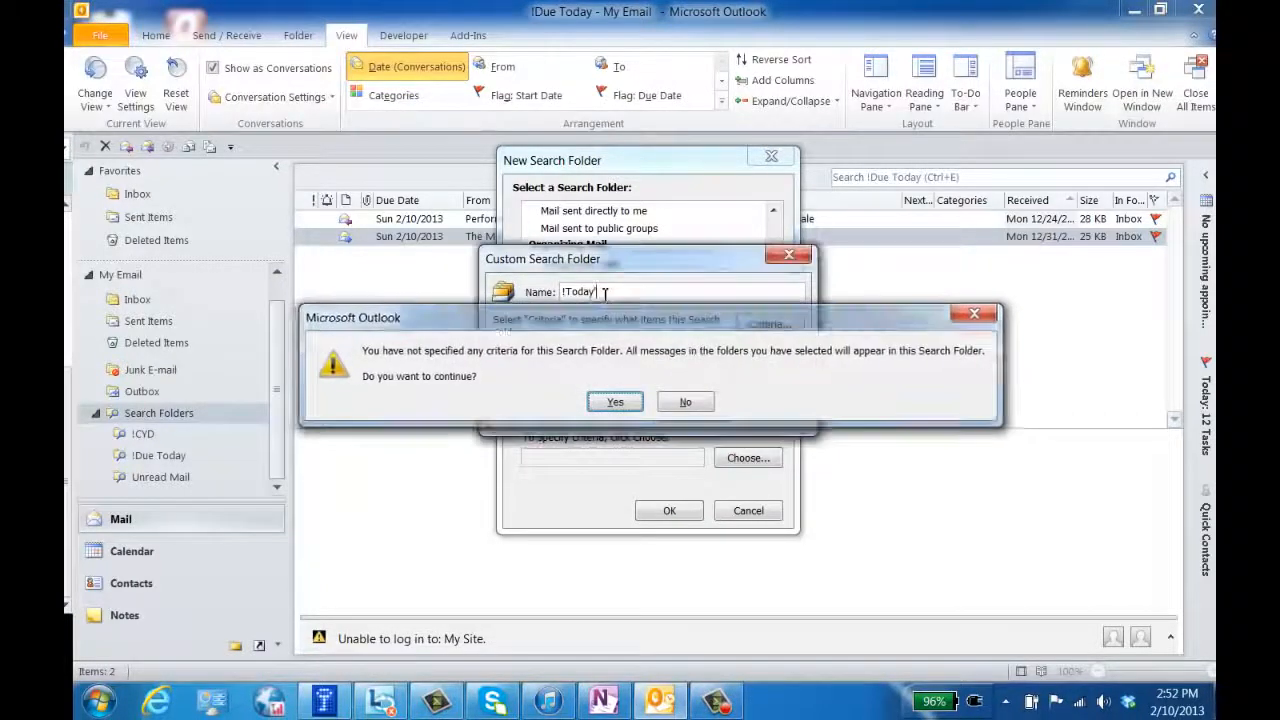
{"action": "key", "text": "Escape"}
{"action": "type", "text": "s Foll"}
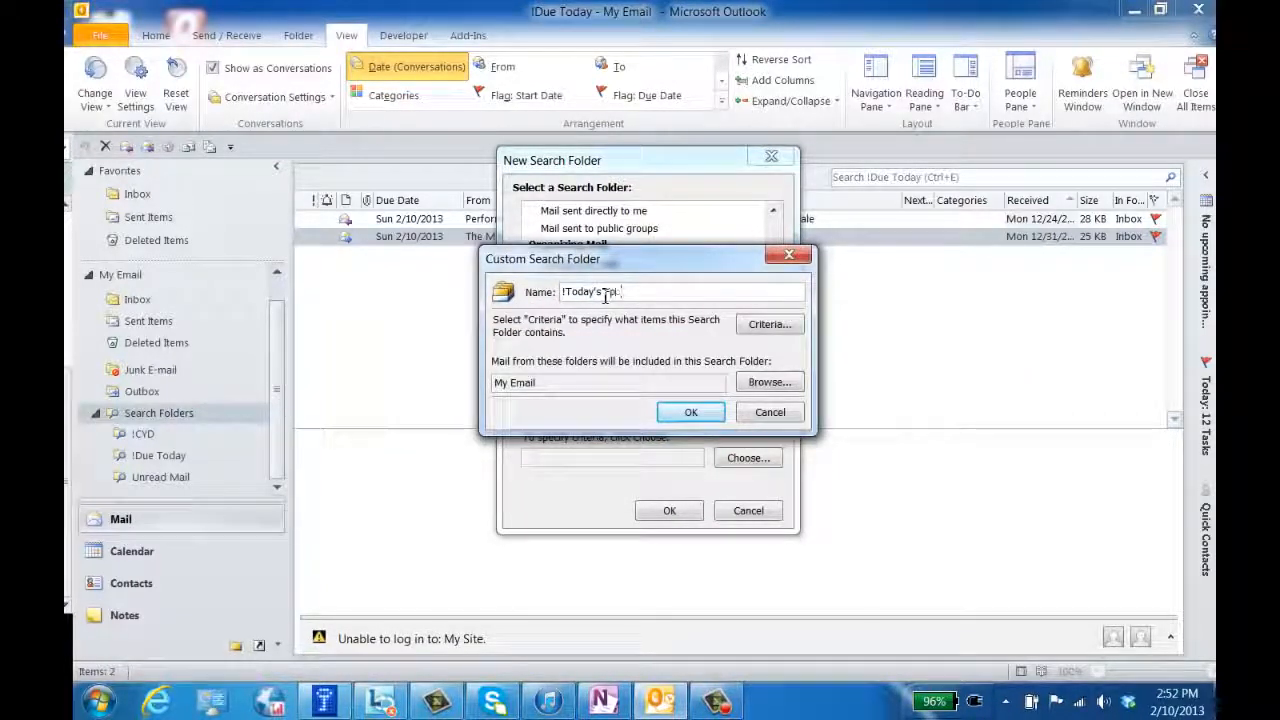
{"action": "type", "text": "us"}
Step: Limit the !Today's Focus search criteria to items which are flagged by me
{"action": "left_click", "coordinate": [753, 330]}
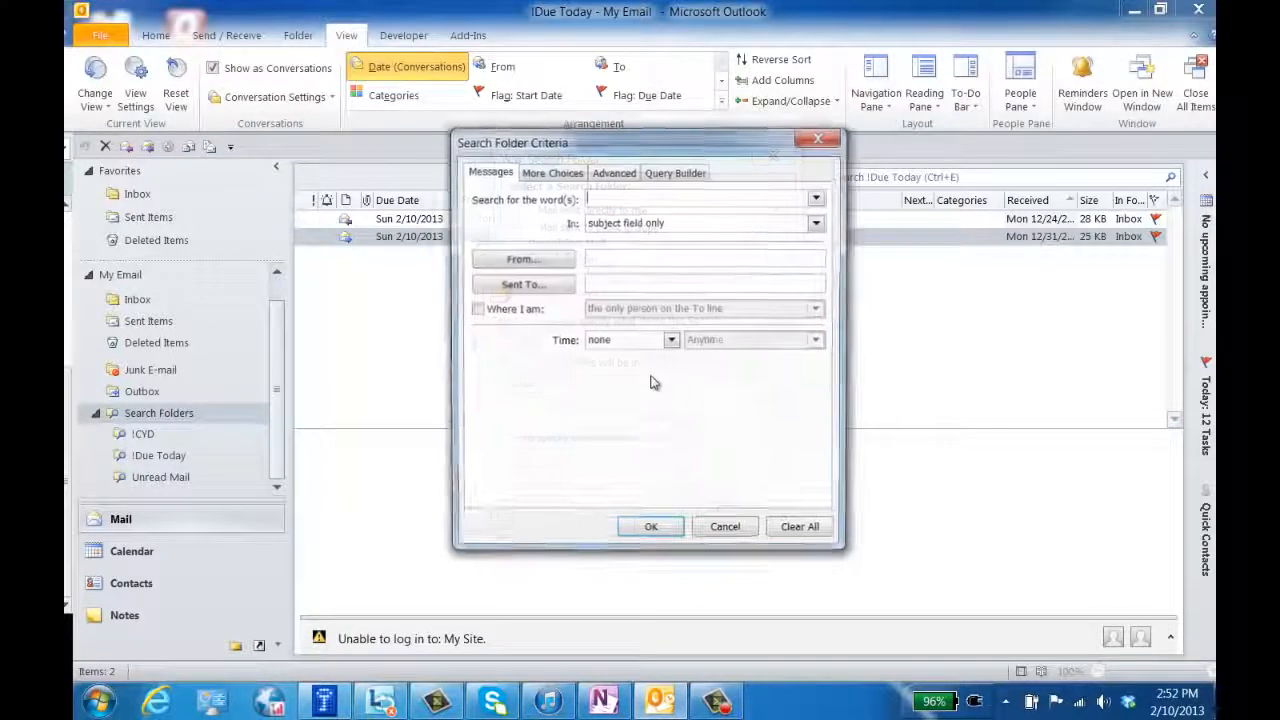
{"action": "left_click", "coordinate": [563, 172]}
{"action": "left_click", "coordinate": [478, 302]}
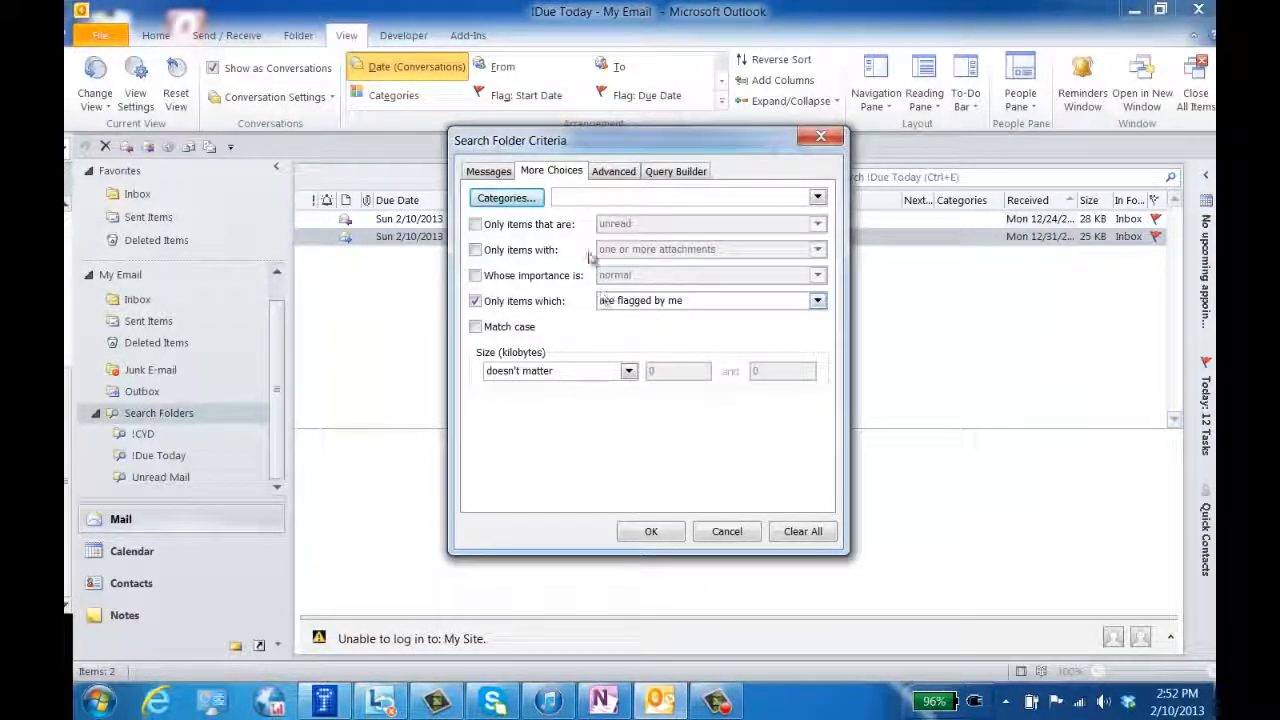
Step: Create a category named !Today's Focus with no color from the search criteria's category list
{"action": "left_click", "coordinate": [506, 198]}
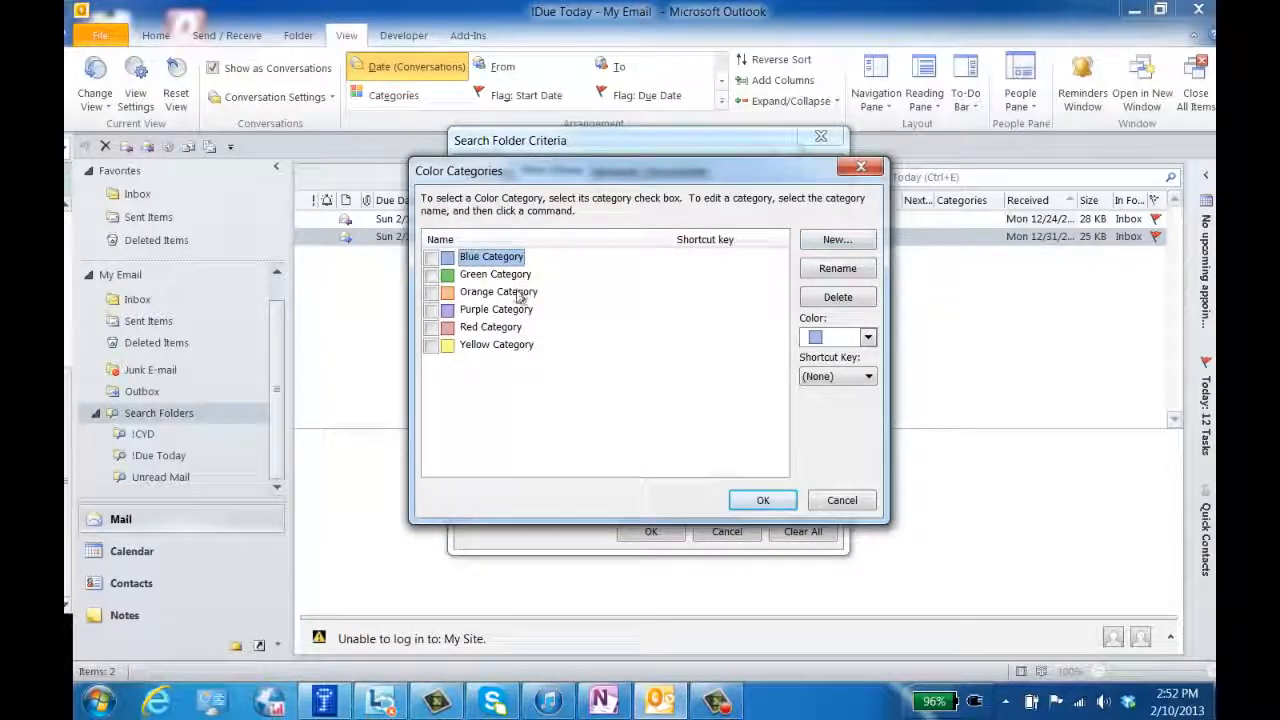
{"action": "left_click", "coordinate": [838, 241]}
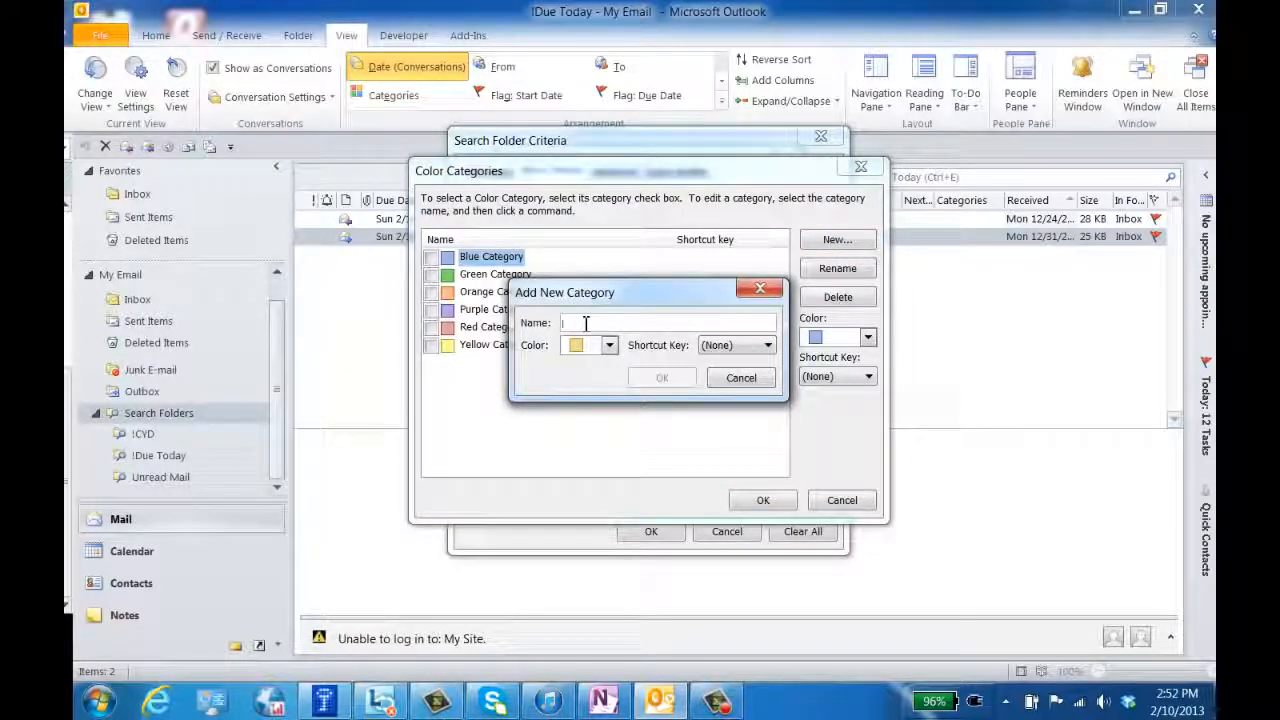
{"action": "type", "text": "!"}
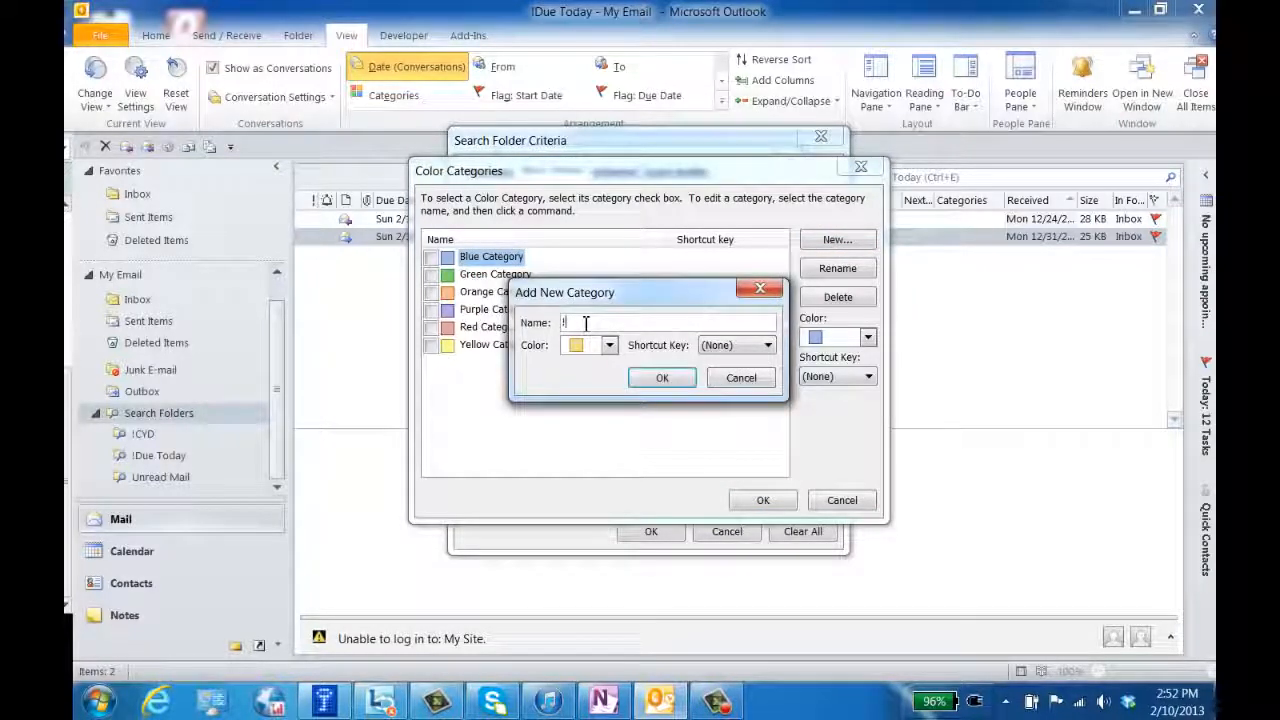
{"action": "type", "text": "Today"}
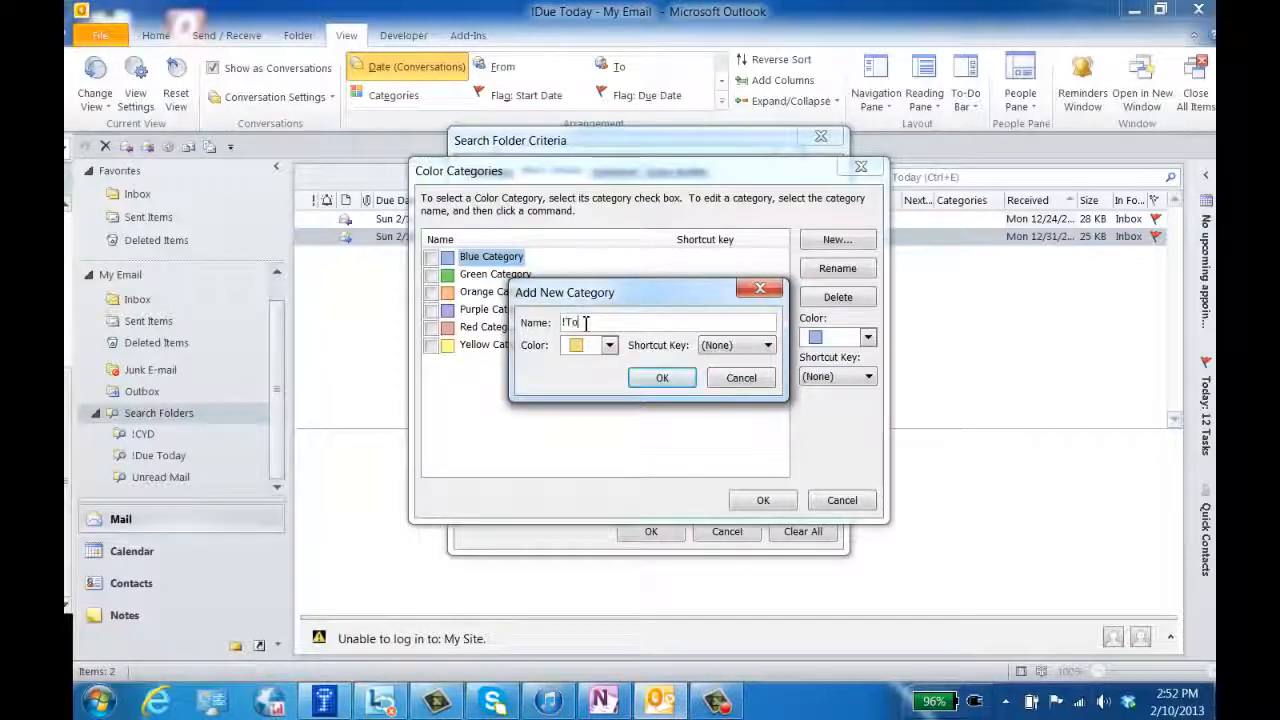
{"action": "key", "text": "Return"}
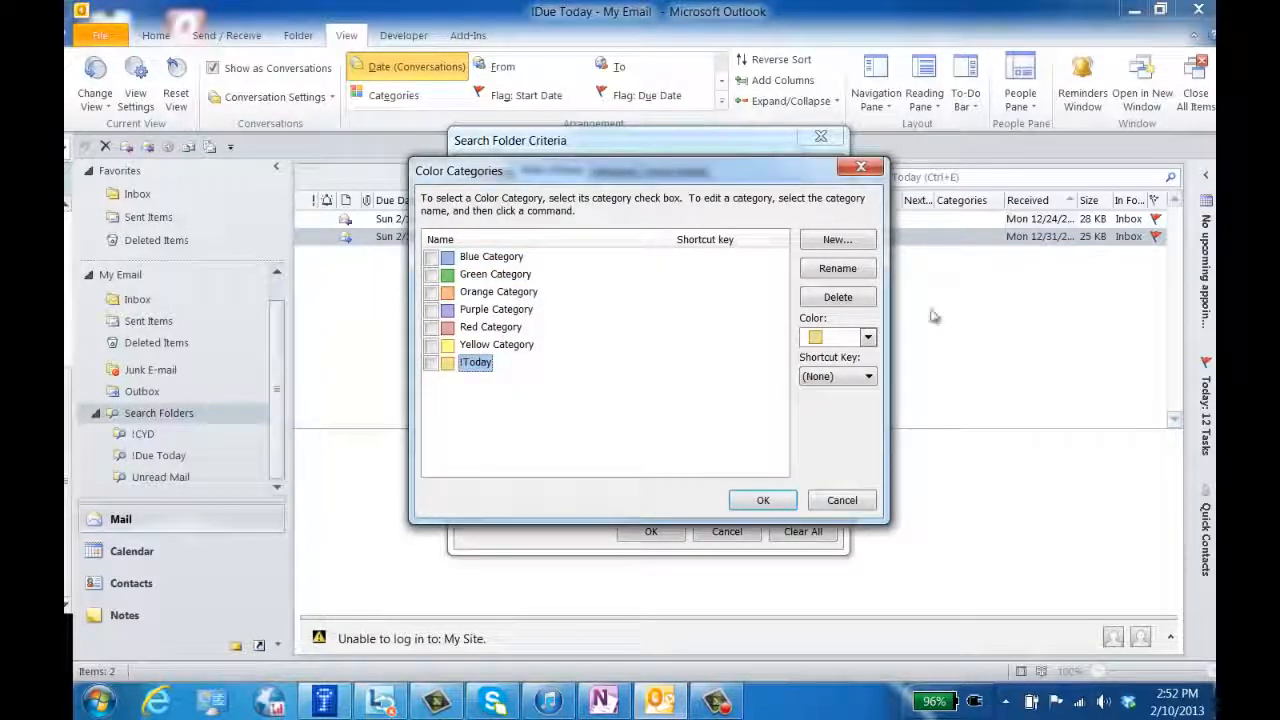
{"action": "left_click", "coordinate": [838, 268]}
{"action": "left_click", "coordinate": [496, 363]}
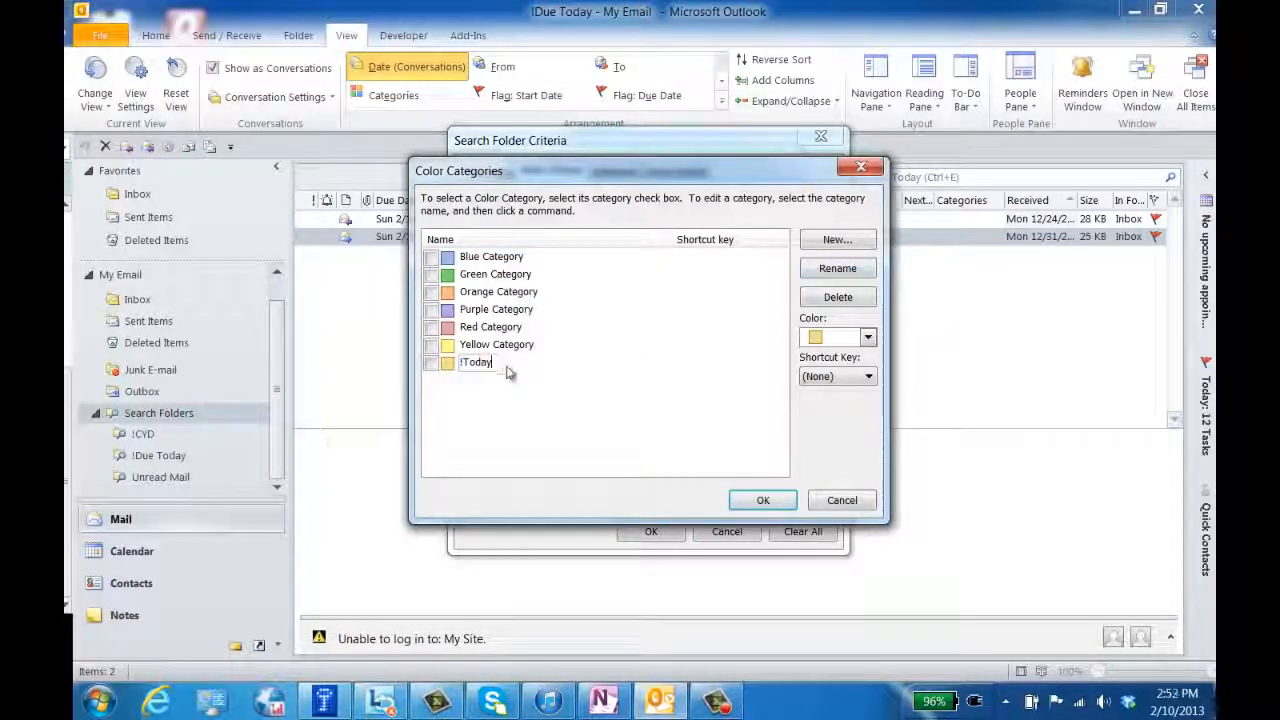
{"action": "type", "text": "'s Focus"}
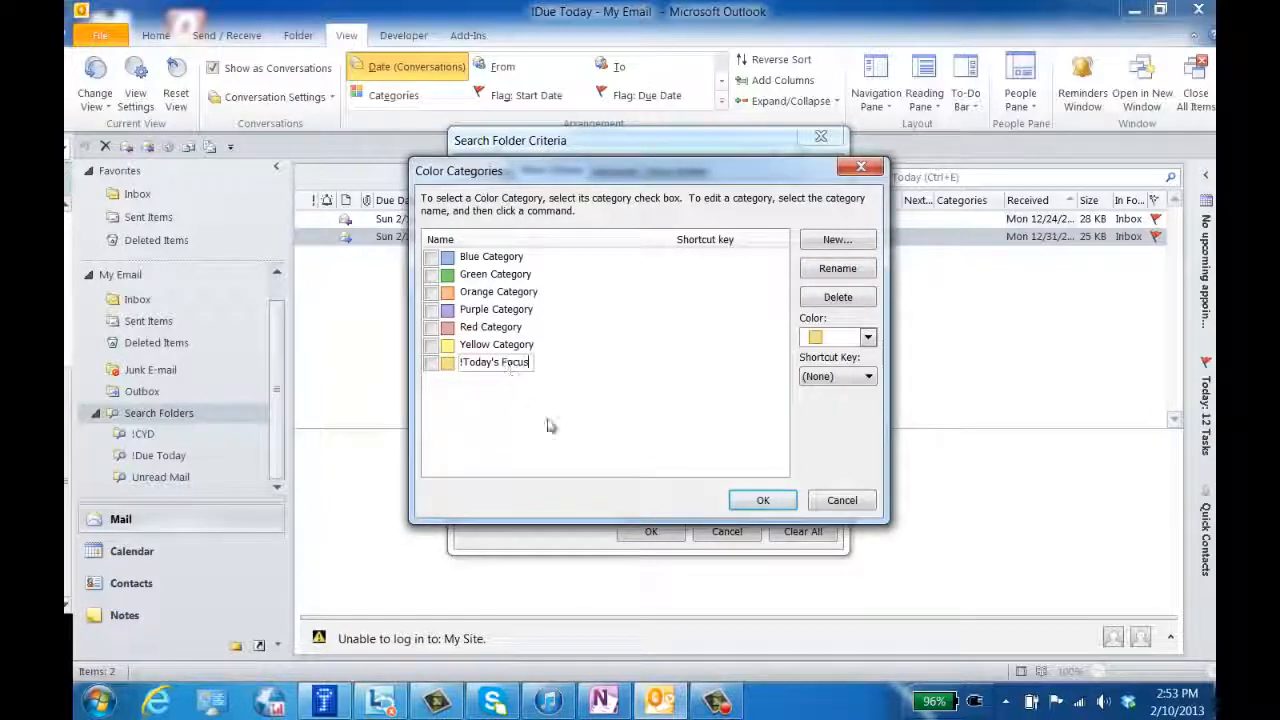
{"action": "left_click", "coordinate": [868, 338]}
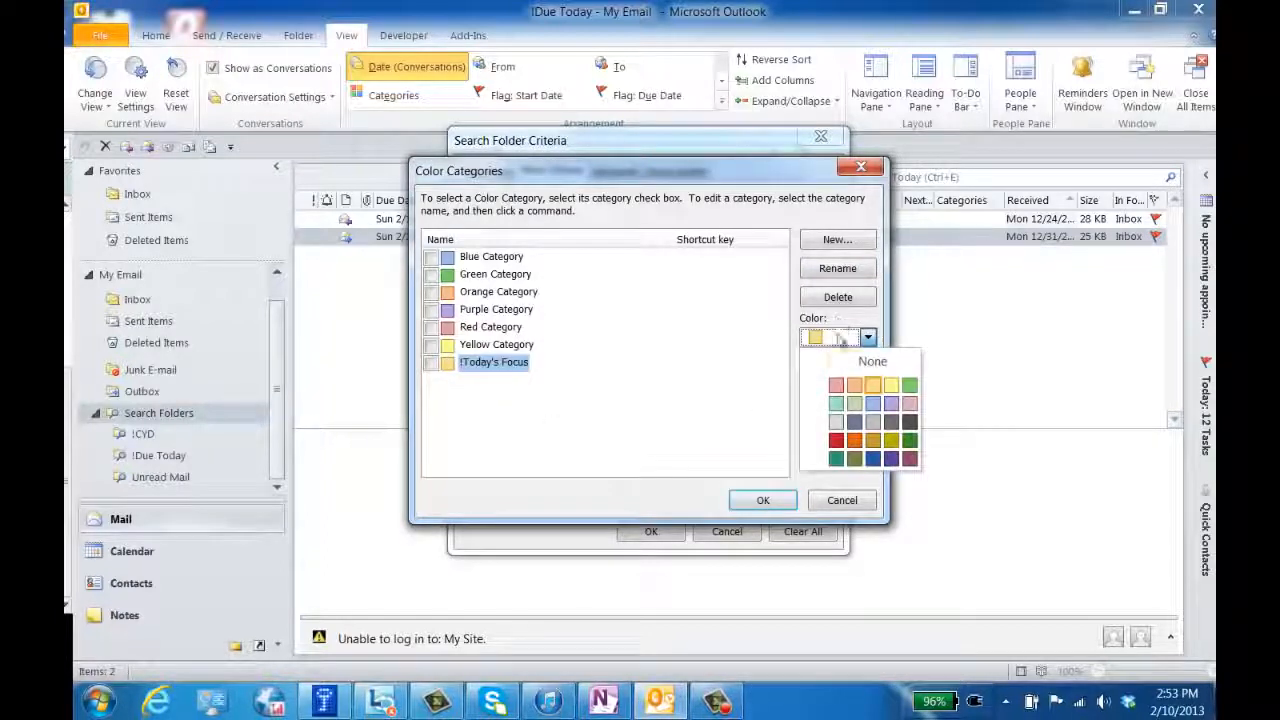
{"action": "left_click", "coordinate": [879, 359]}
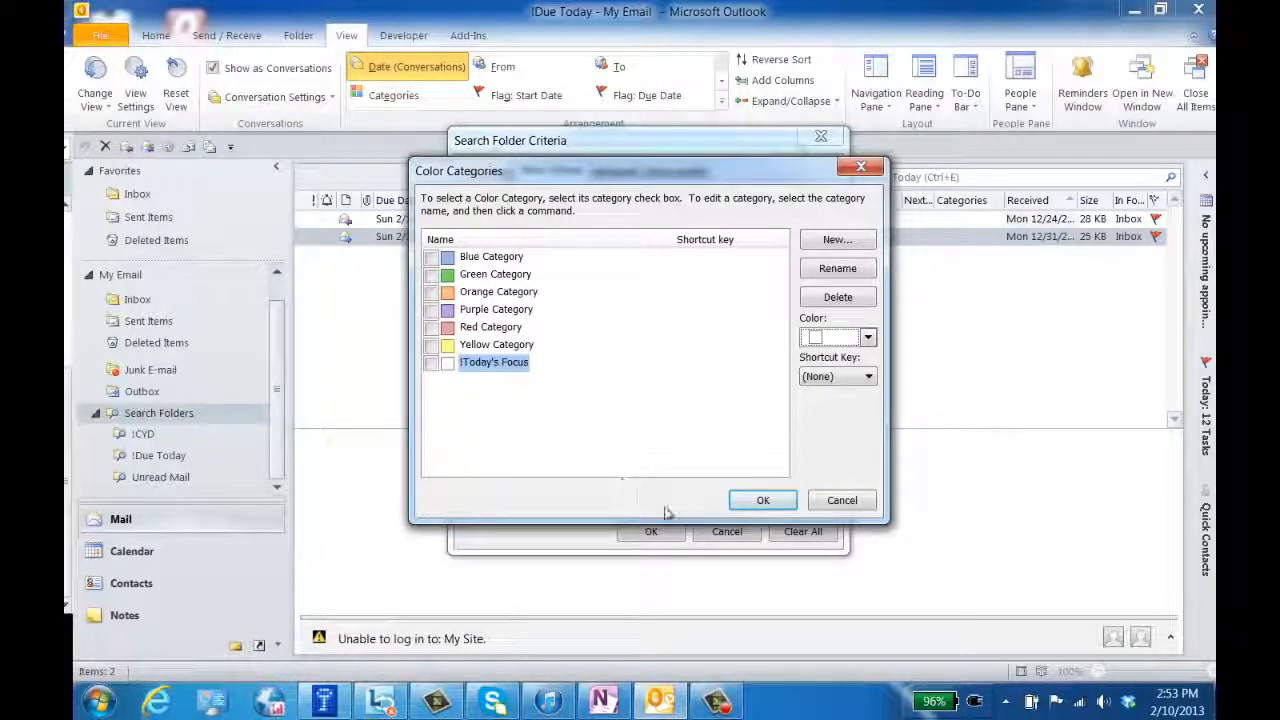
{"action": "left_click", "coordinate": [763, 501]}
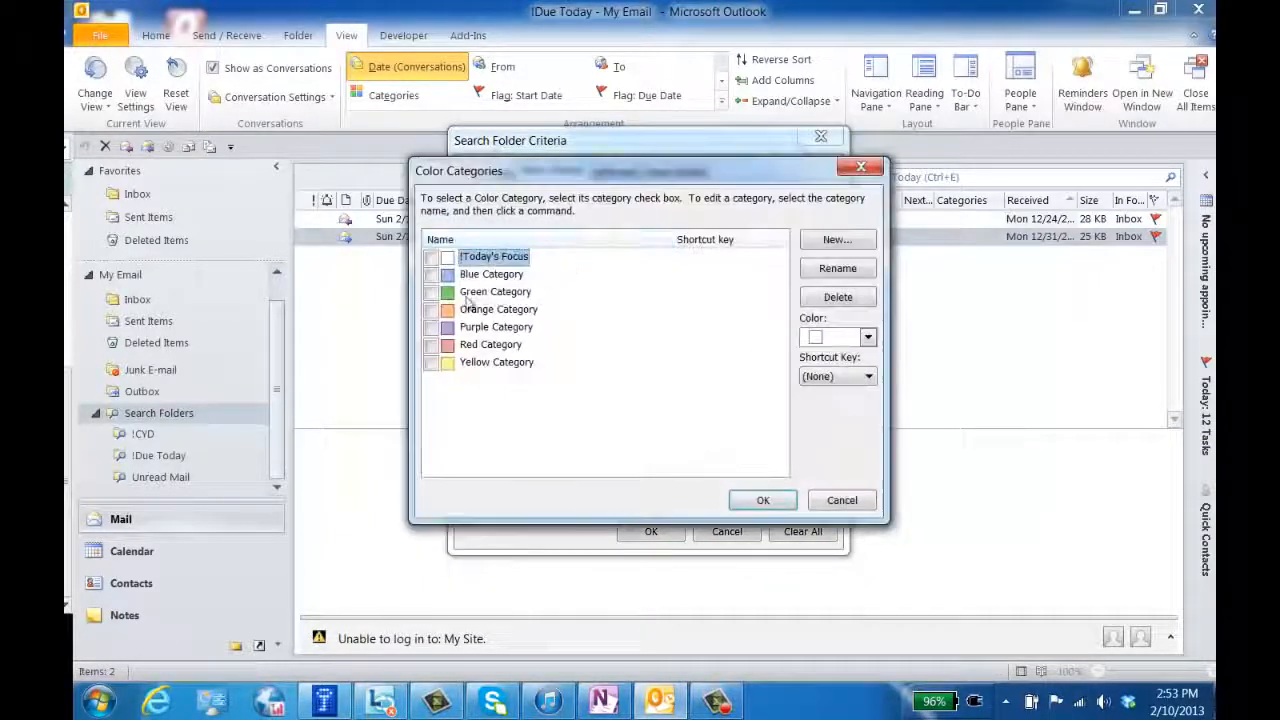
Step: Select the !Today's Focus category as a search criterion, and accept the search folder criteria
{"action": "left_click", "coordinate": [433, 258]}
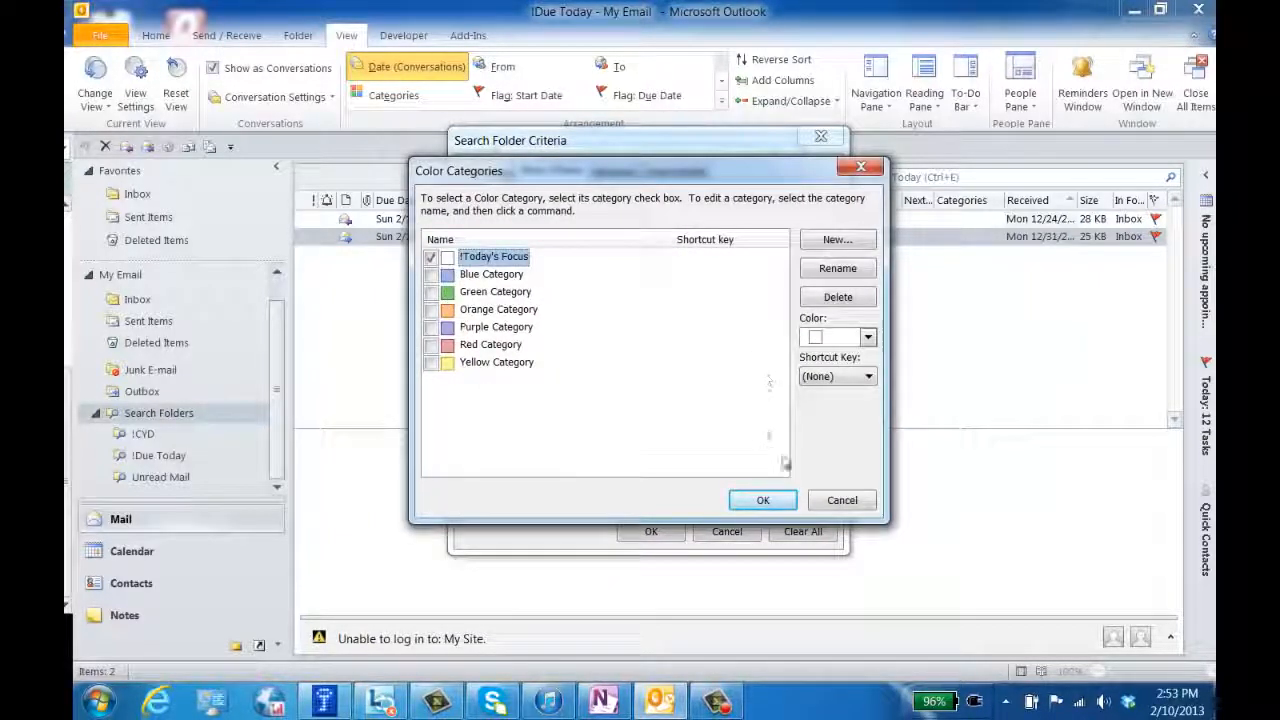
{"action": "left_click", "coordinate": [762, 500]}
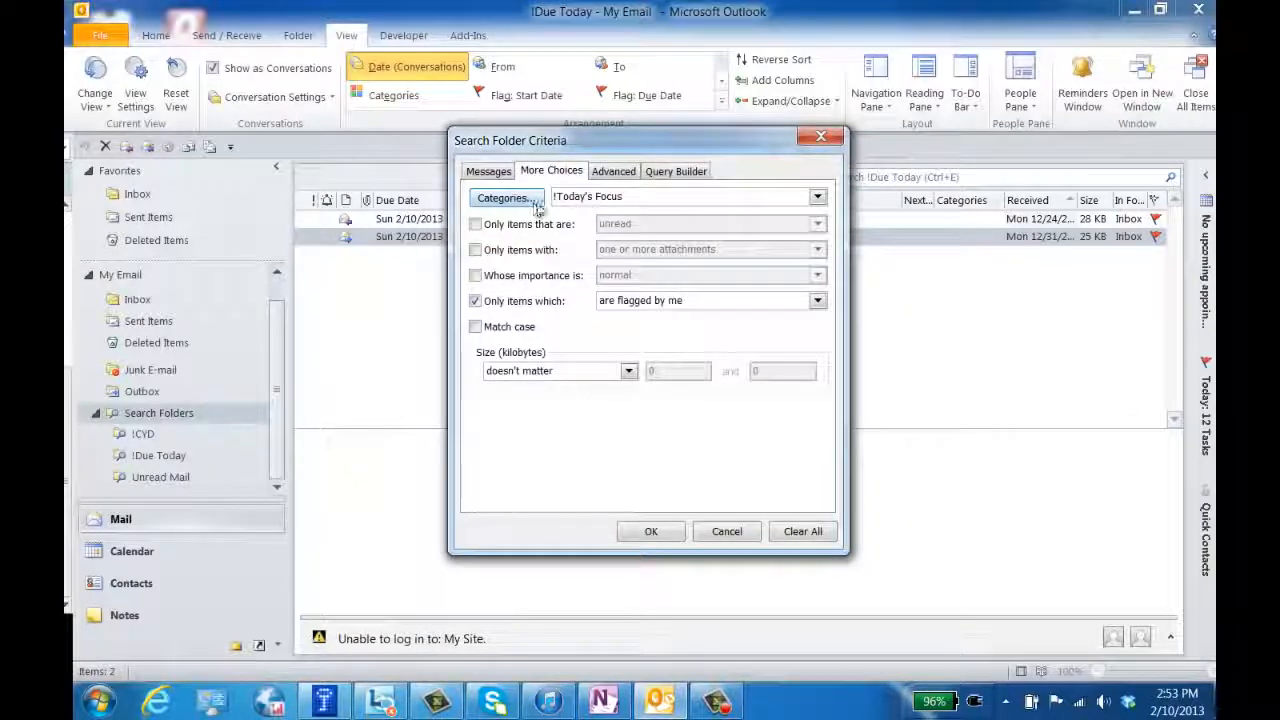
{"action": "left_click", "coordinate": [651, 531]}
Step: Restrict the !Today's Focus search folder to Inbox and Sent Items instead of My Email, and create it
{"action": "left_click", "coordinate": [795, 383]}
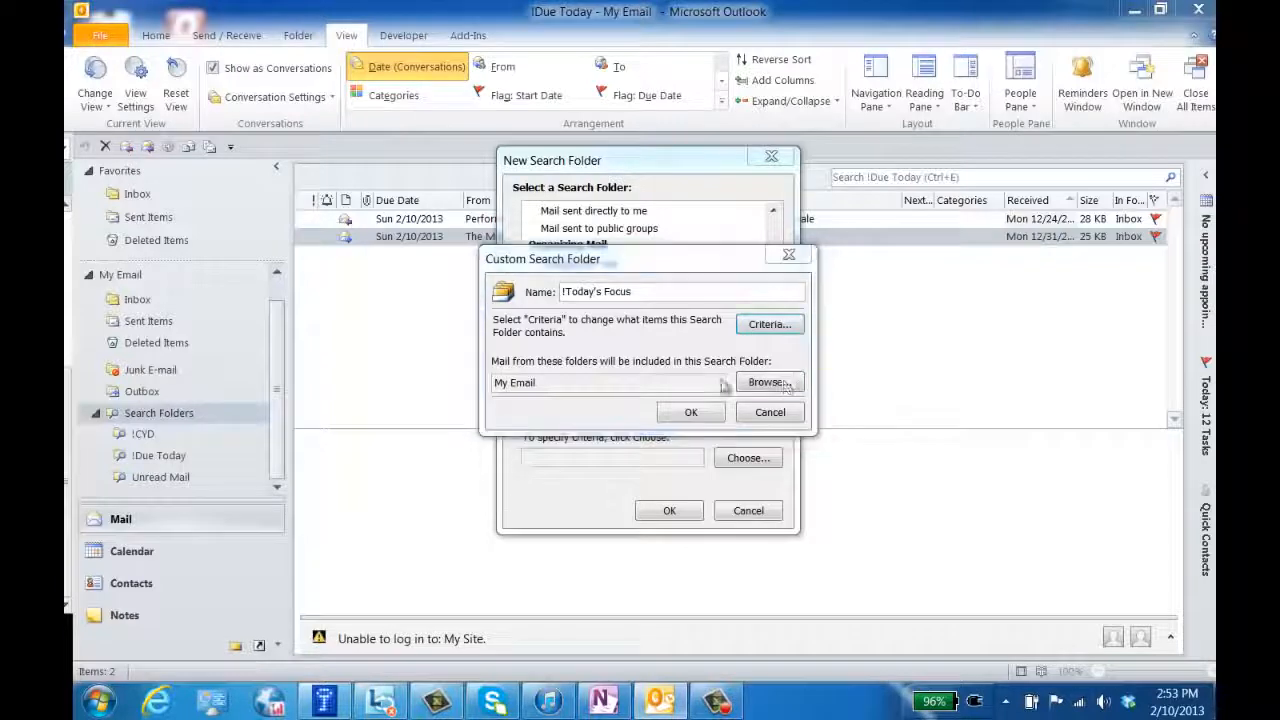
{"action": "left_click", "coordinate": [521, 231]}
{"action": "left_click", "coordinate": [540, 249]}
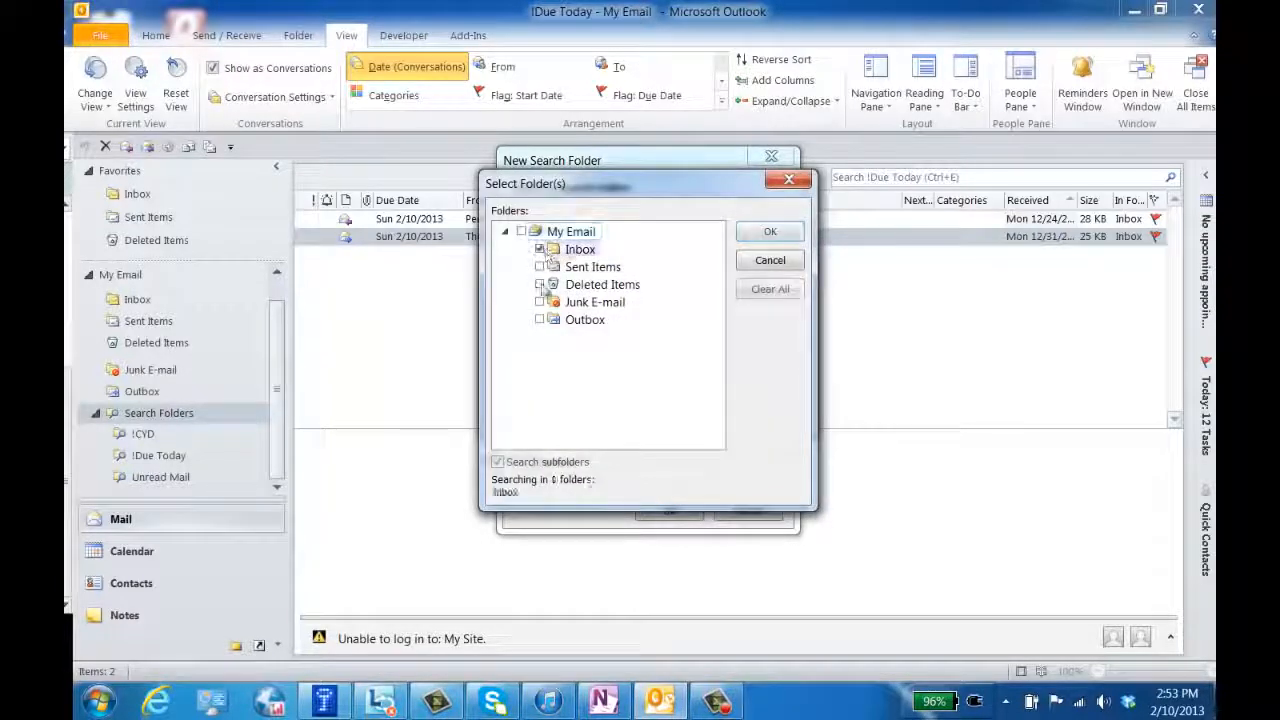
{"action": "left_click", "coordinate": [540, 267]}
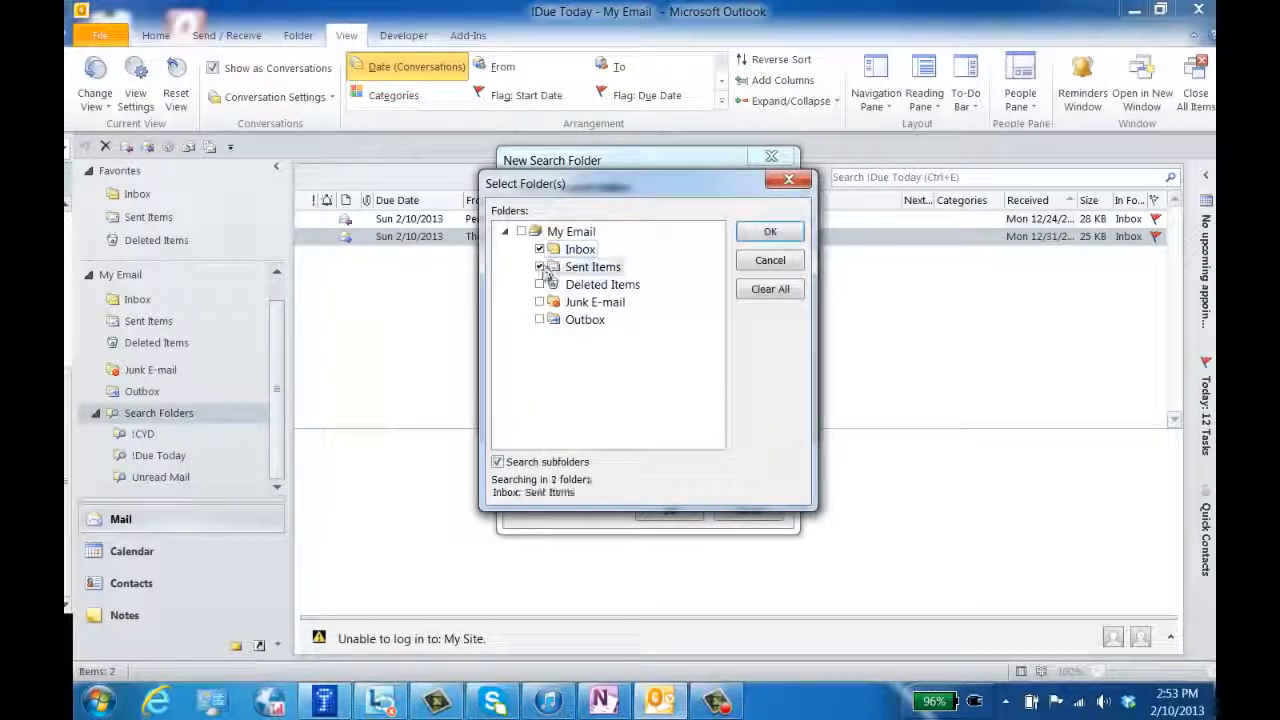
{"action": "left_click", "coordinate": [770, 231]}
{"action": "left_click", "coordinate": [680, 402]}
{"action": "left_click", "coordinate": [669, 511]}
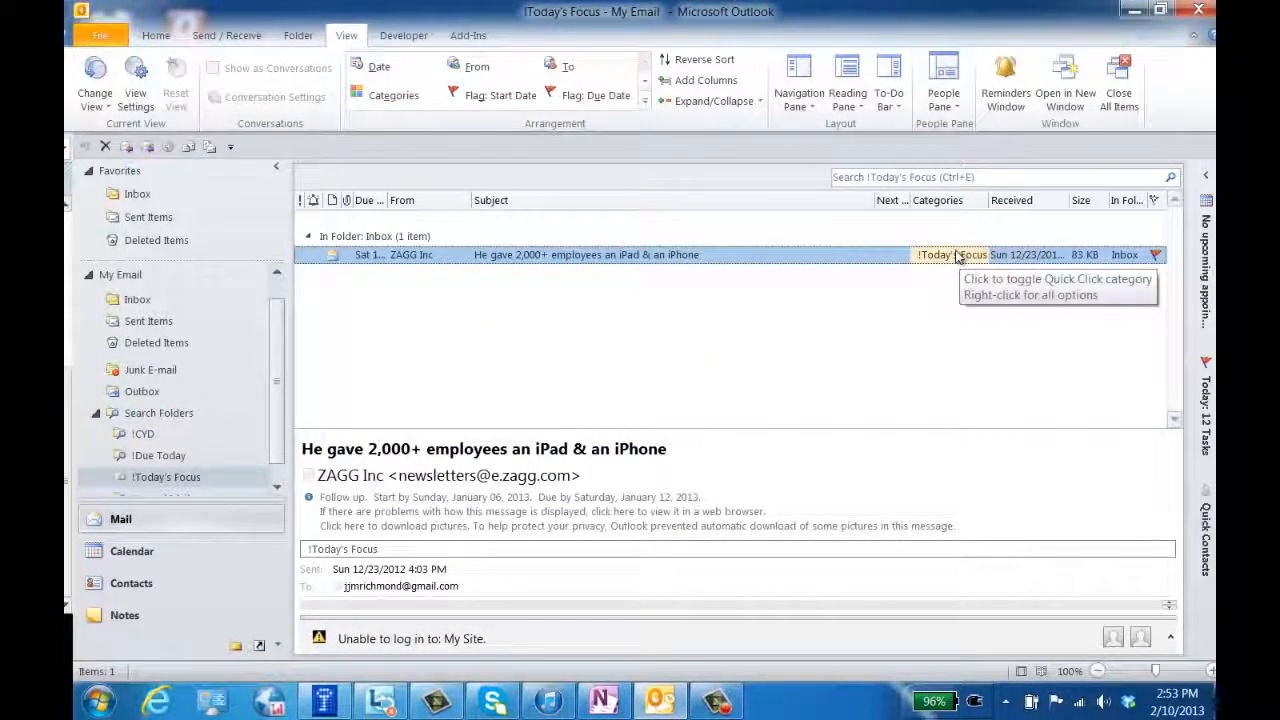
{"action": "right_click", "coordinate": [695, 260]}
{"action": "mouse_move", "coordinate": [785, 410]}
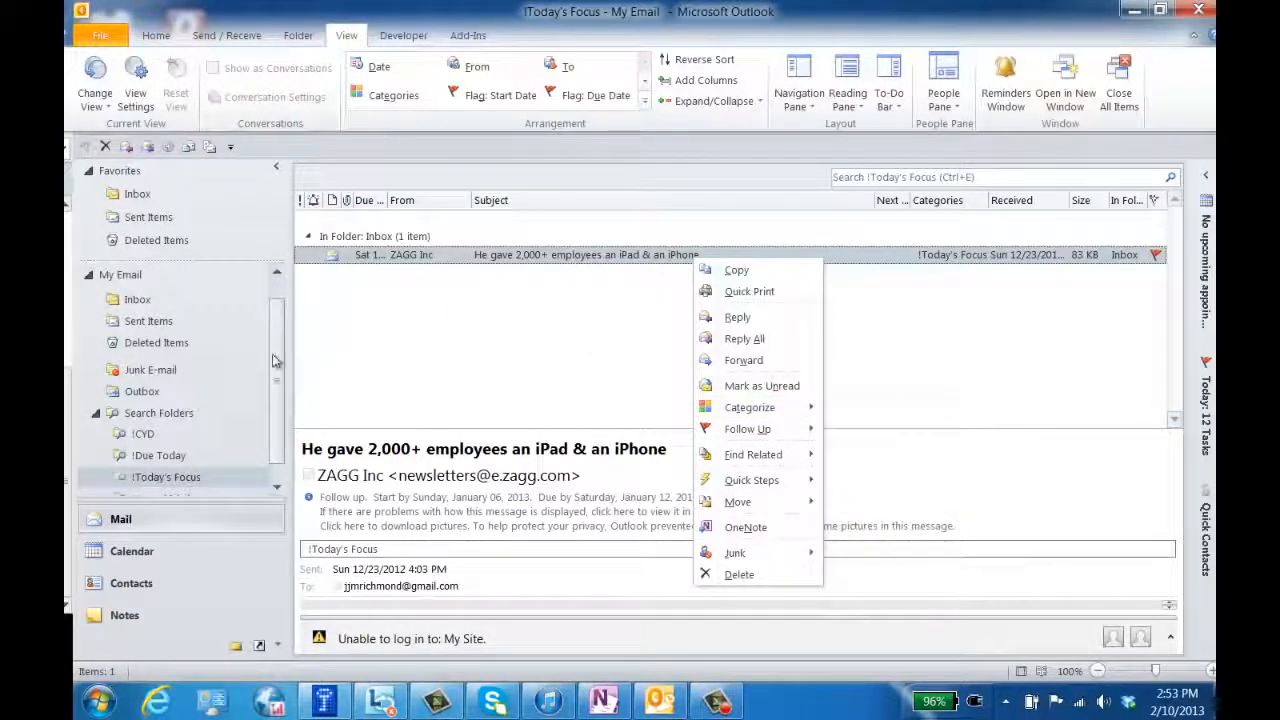
{"action": "scroll", "coordinate": [270, 422], "scroll_direction": "down", "scroll_amount": 1}
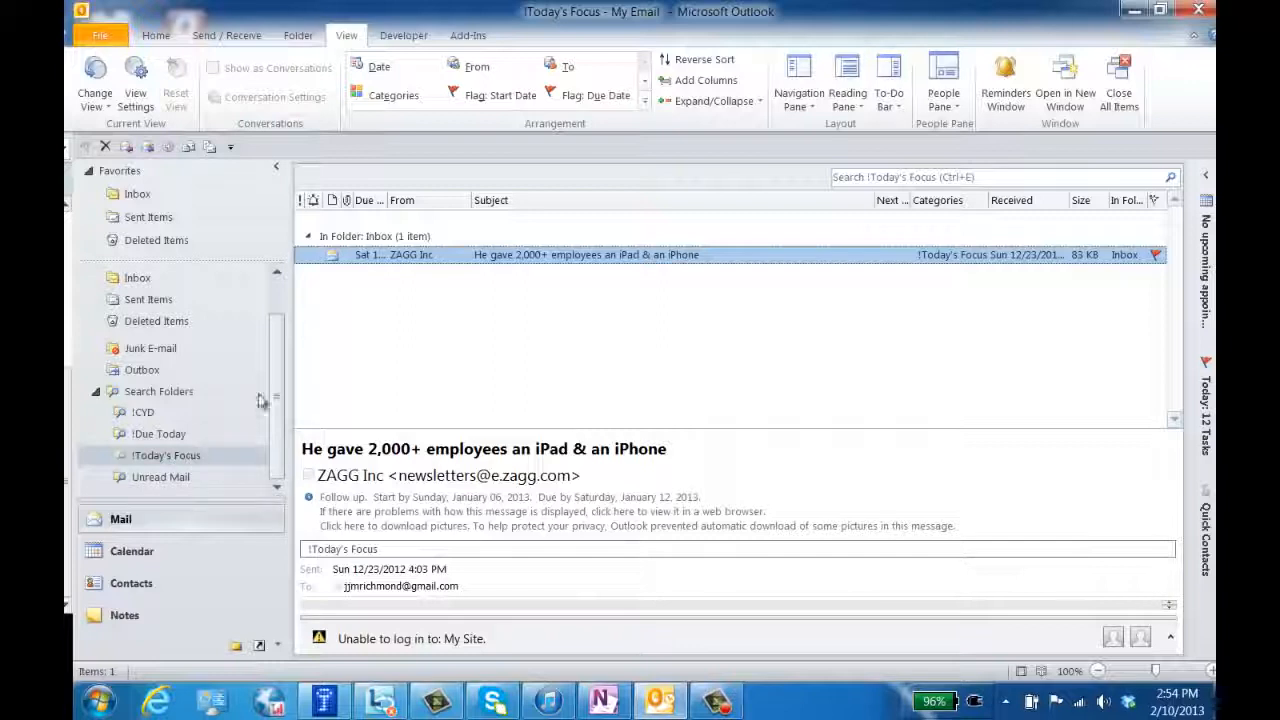
{"action": "scroll", "coordinate": [278, 401], "scroll_direction": "up", "scroll_amount": 2}
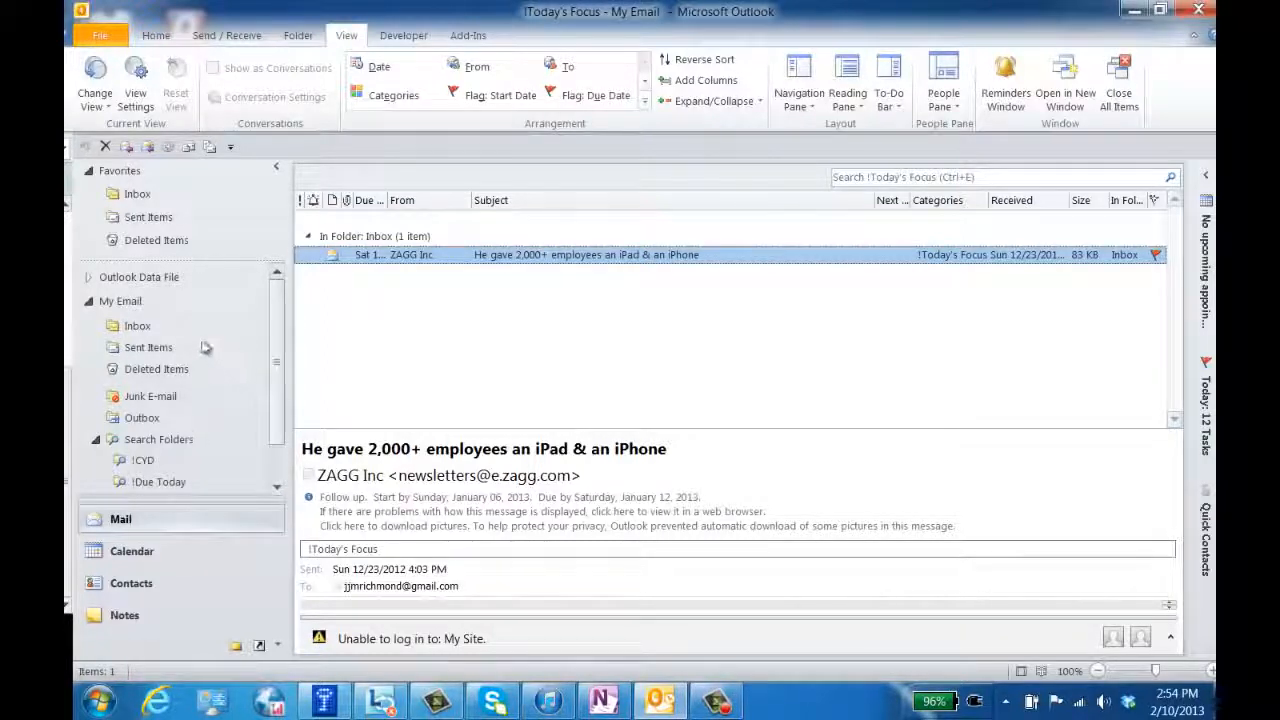
Step: Create a mail folder named InboxPro inside the My Email Inbox, containing Mail and Post Items
{"action": "left_click", "coordinate": [131, 328]}
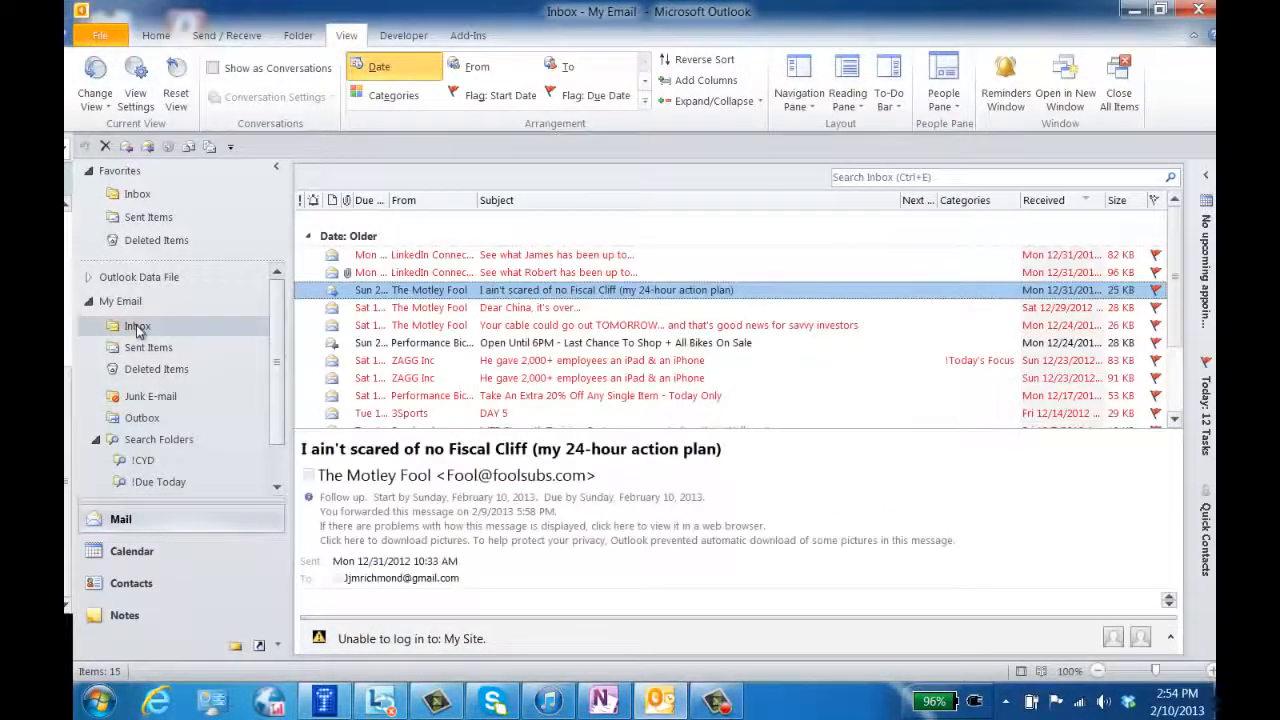
{"action": "right_click", "coordinate": [137, 328]}
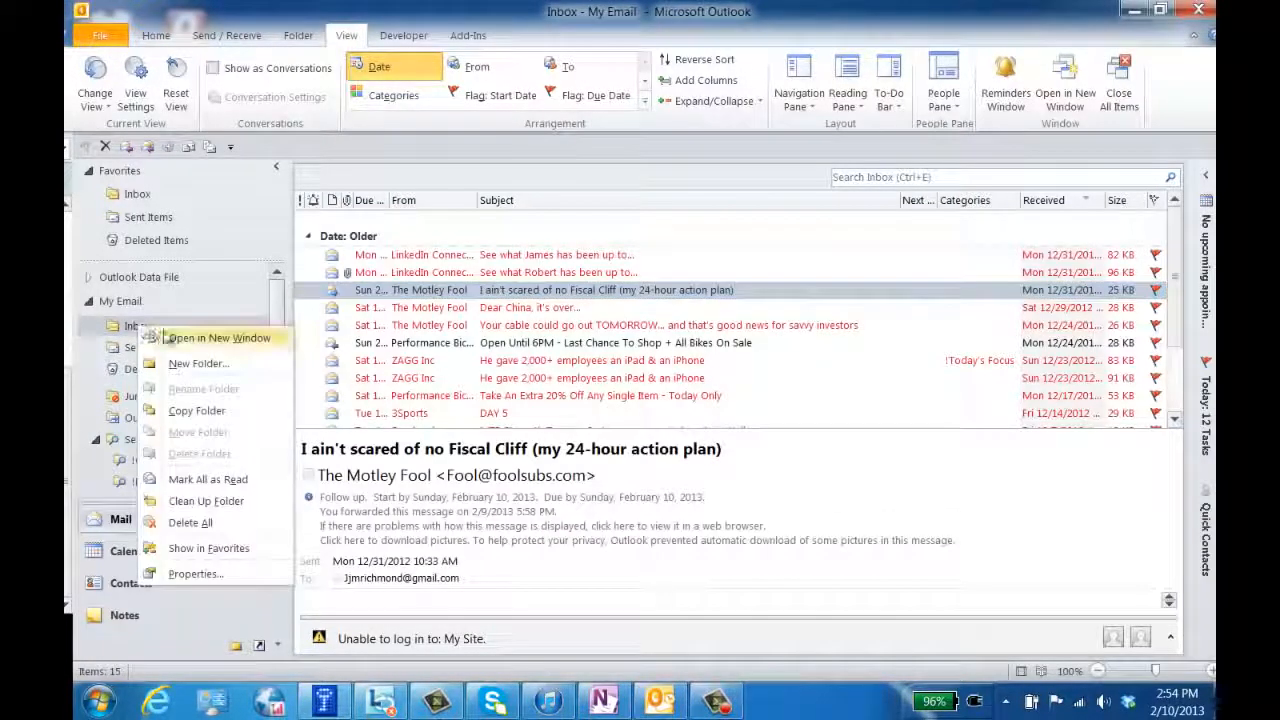
{"action": "left_click", "coordinate": [198, 363]}
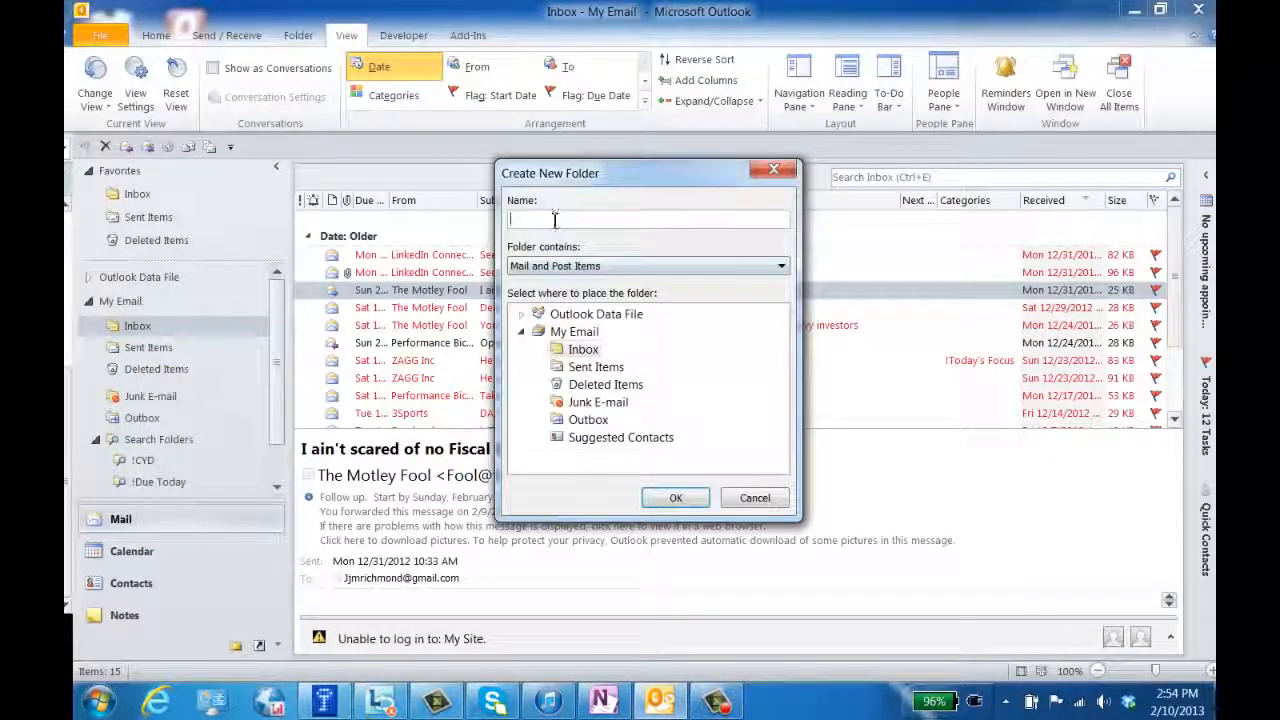
{"action": "type", "text": "InboxPr"}
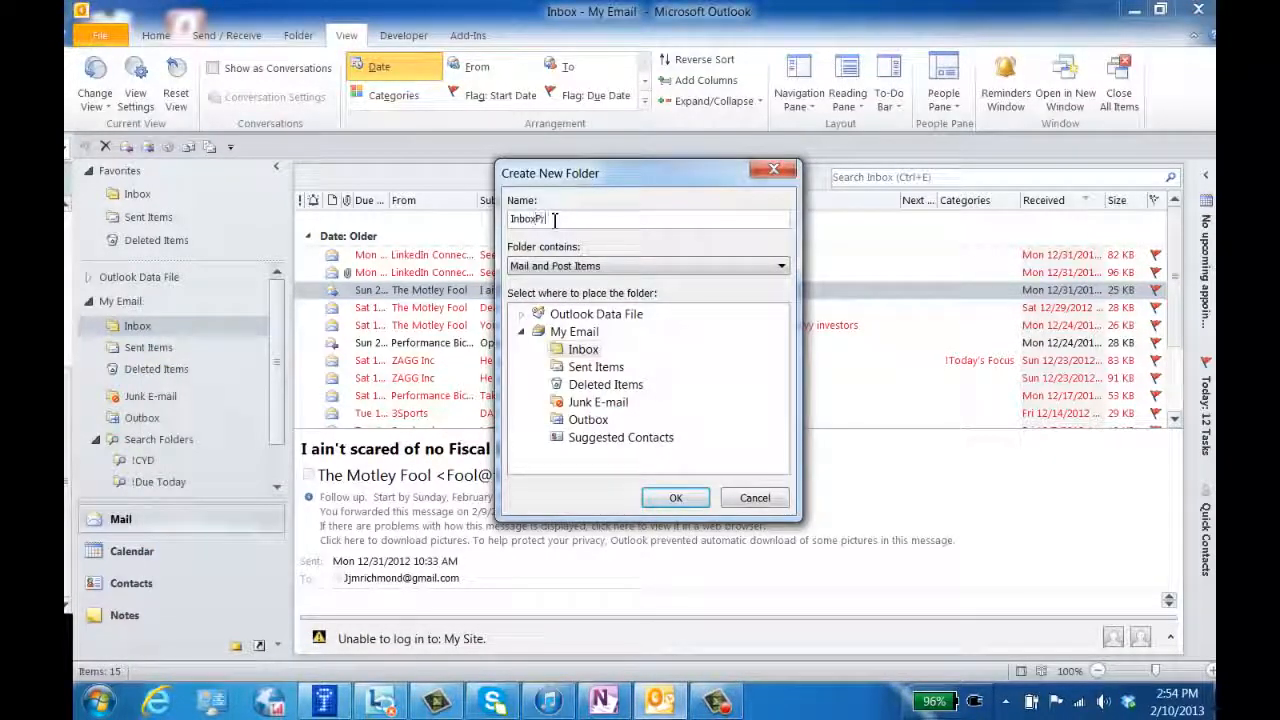
{"action": "type", "text": "o"}
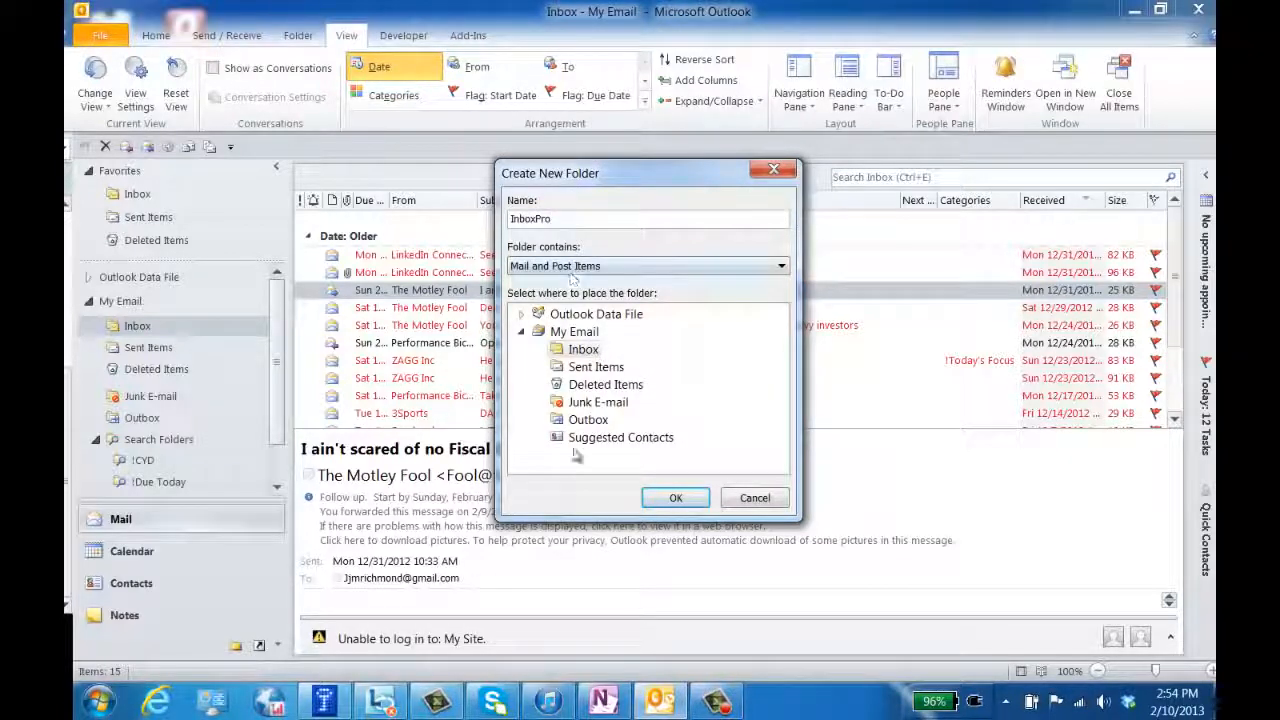
{"action": "left_click", "coordinate": [675, 497]}
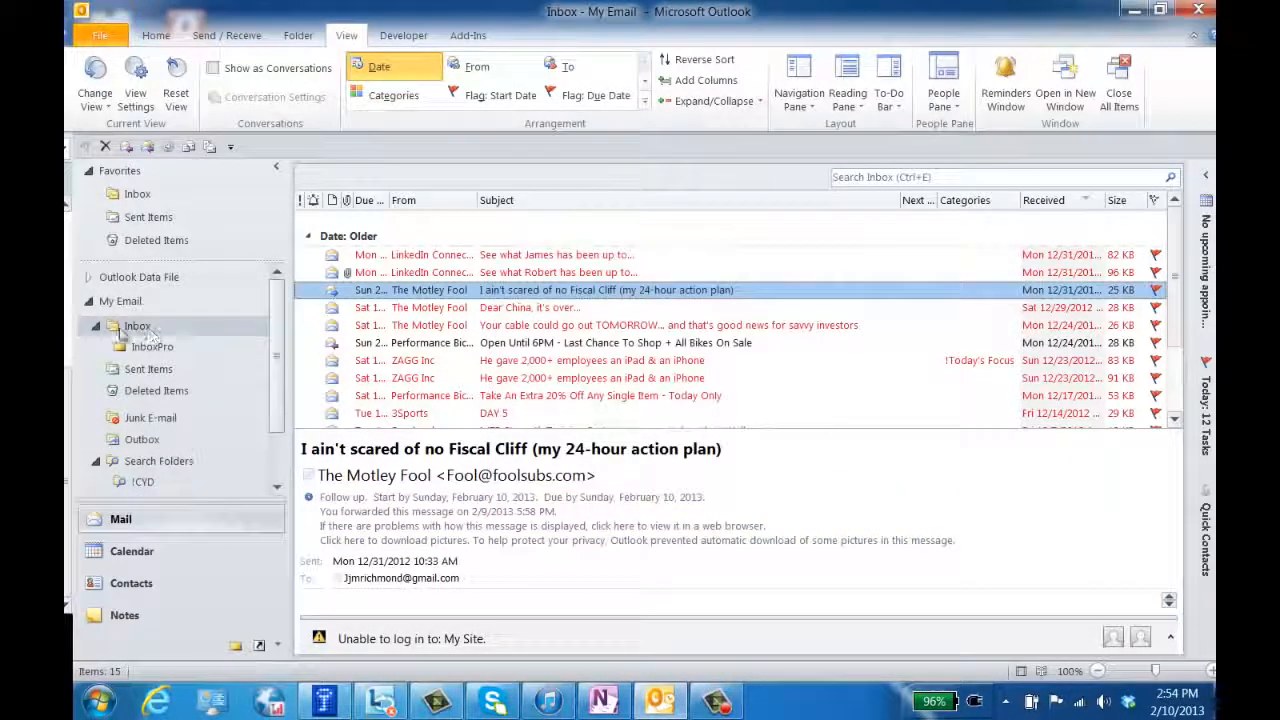
Step: Compare the contents of the InboxPro folder with the Inbox, and review the search folders below them
{"action": "left_click", "coordinate": [152, 346]}
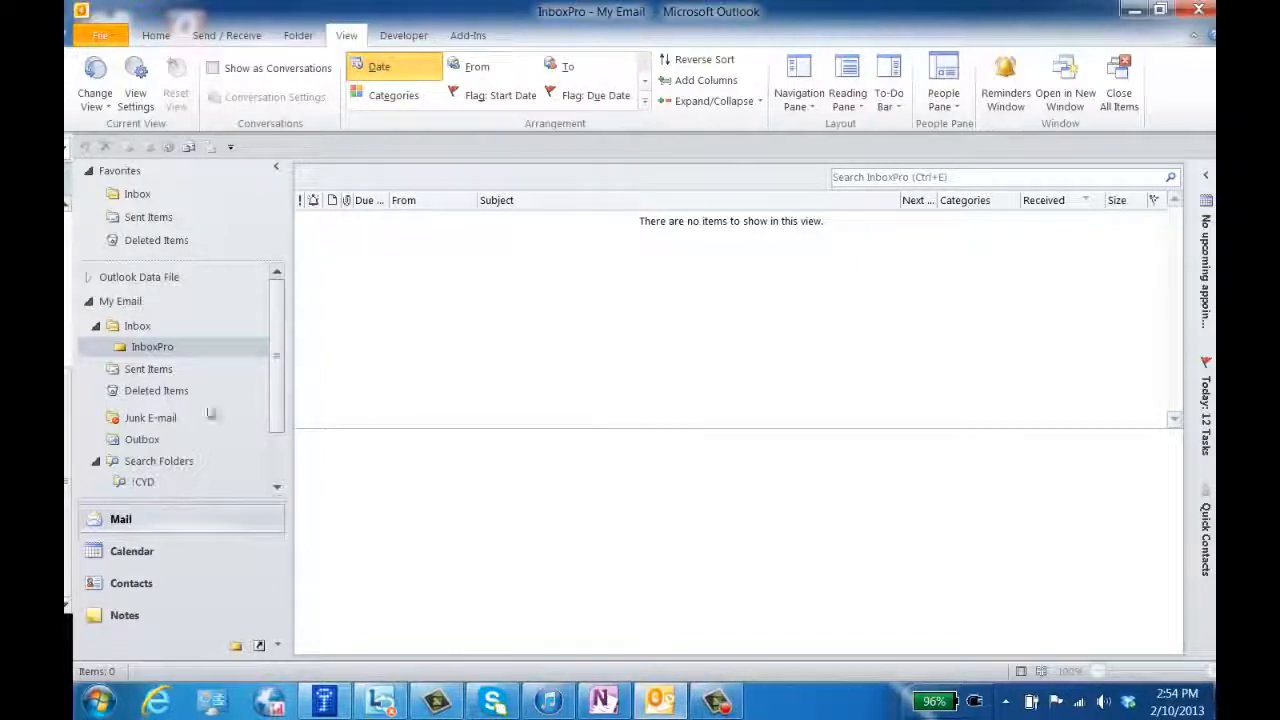
{"action": "left_click", "coordinate": [140, 328]}
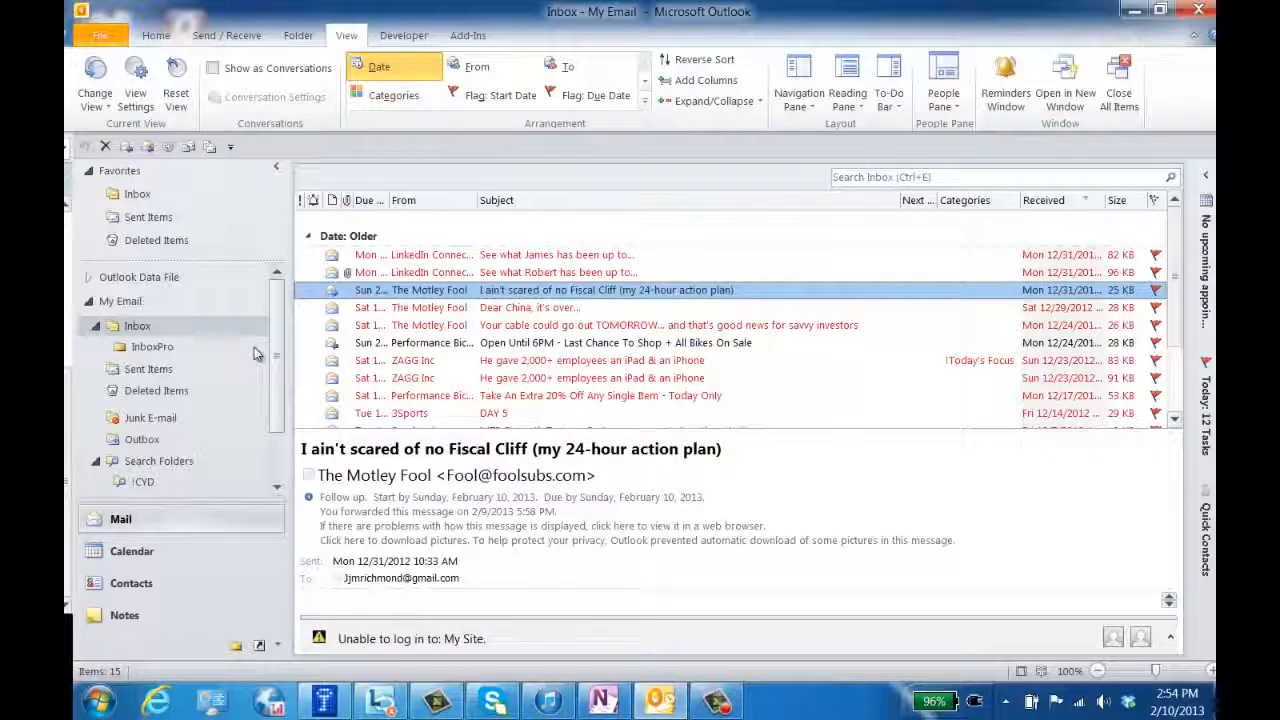
{"action": "left_click", "coordinate": [145, 348]}
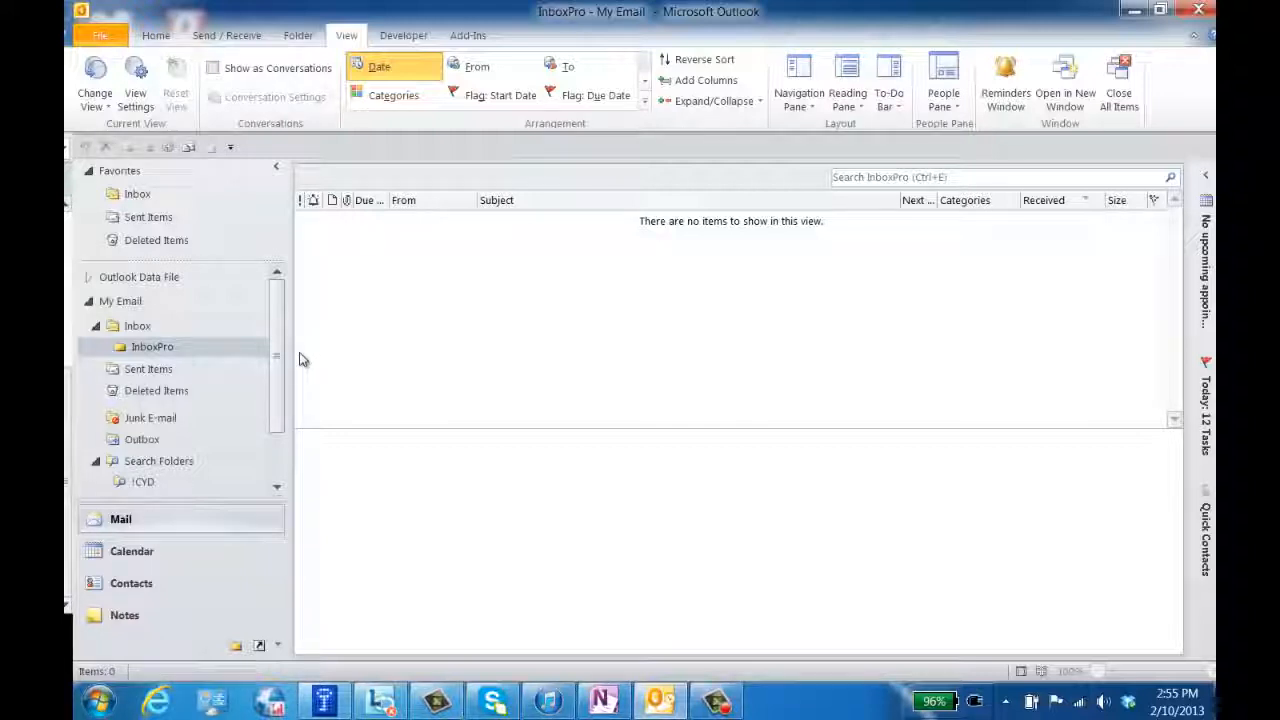
{"action": "scroll", "coordinate": [280, 377], "scroll_direction": "down", "scroll_amount": 1}
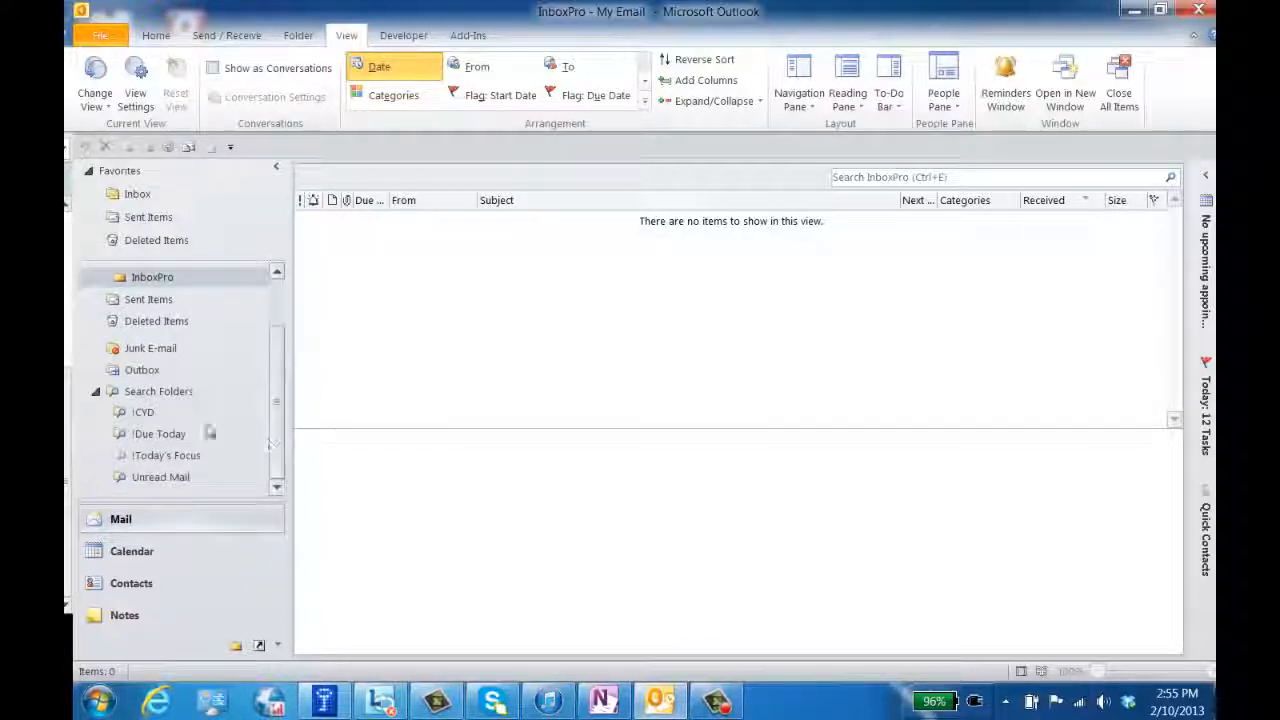